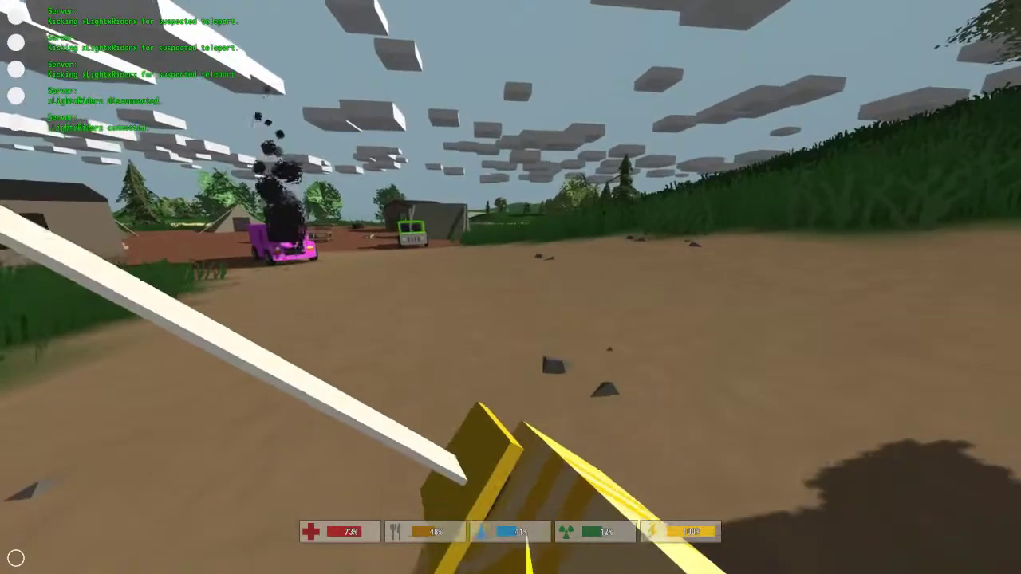
Equip the pistol and cycle its fire mode past Safety to Semi.
{"action": "key", "text": "2"}
{"action": "key", "text": "v"}
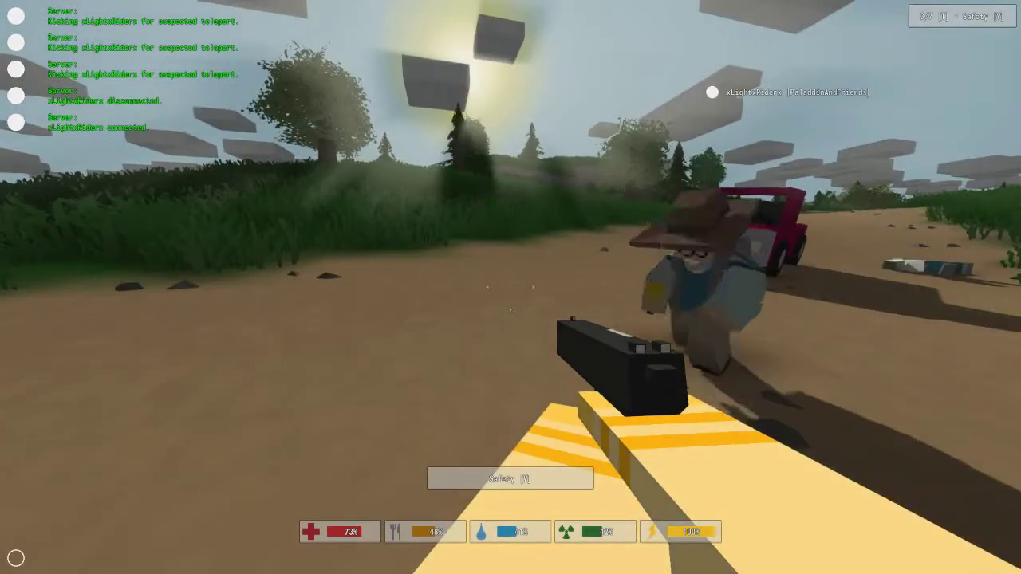
{"action": "key", "text": "v"}
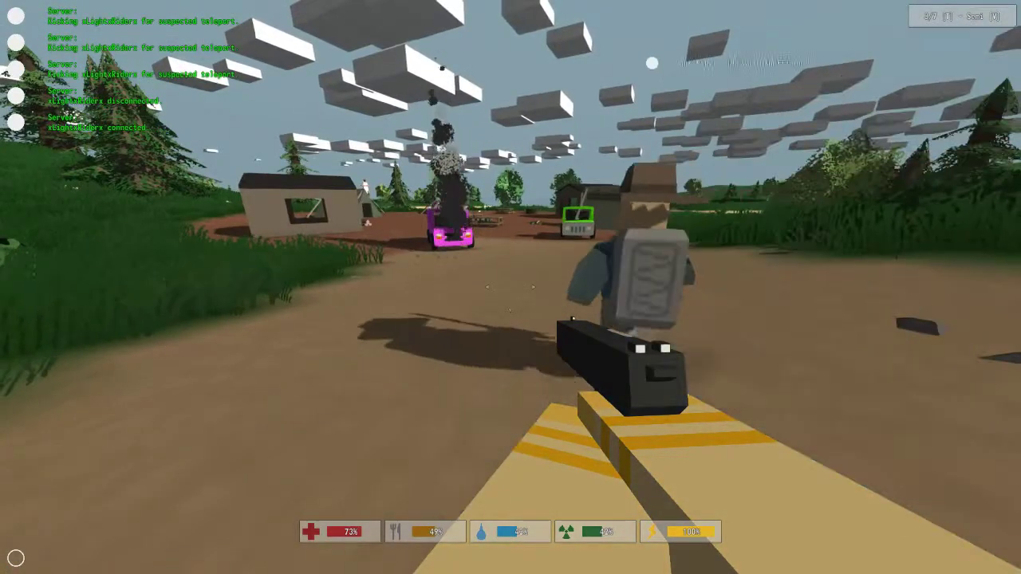
Swap to the machete, then equip the shotgun and show its attachment slots.
{"action": "key", "text": "1"}
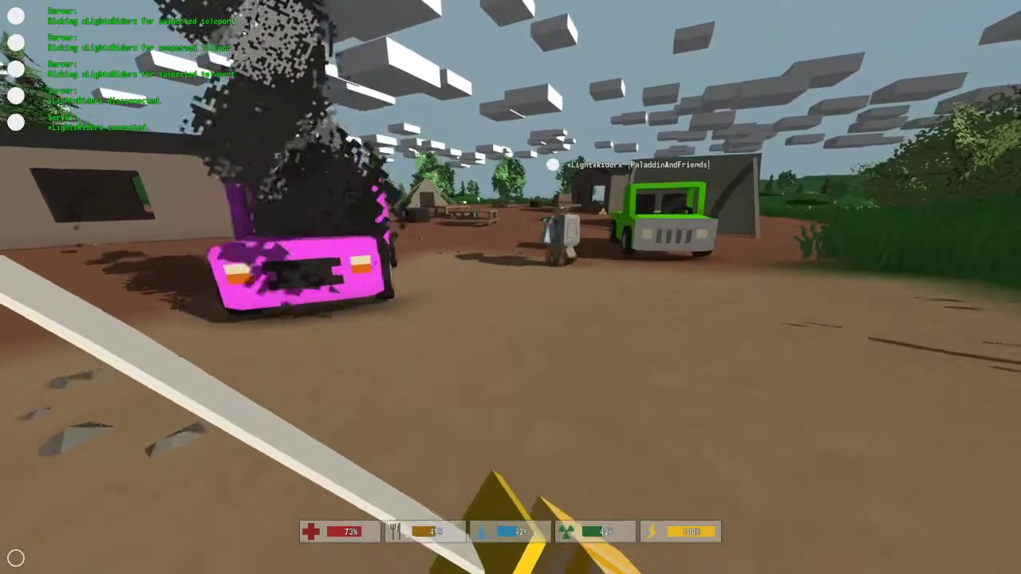
{"action": "key", "text": "2"}
{"action": "key", "text": "t"}
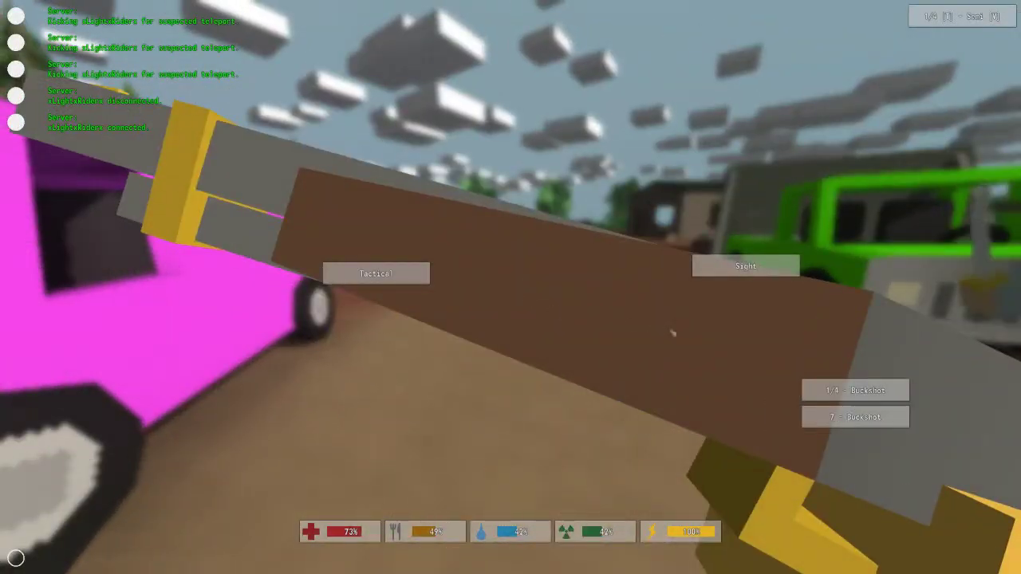
Toggle the shotgun's attachment slots several times, ending with them shown.
{"action": "key", "text": "t"}
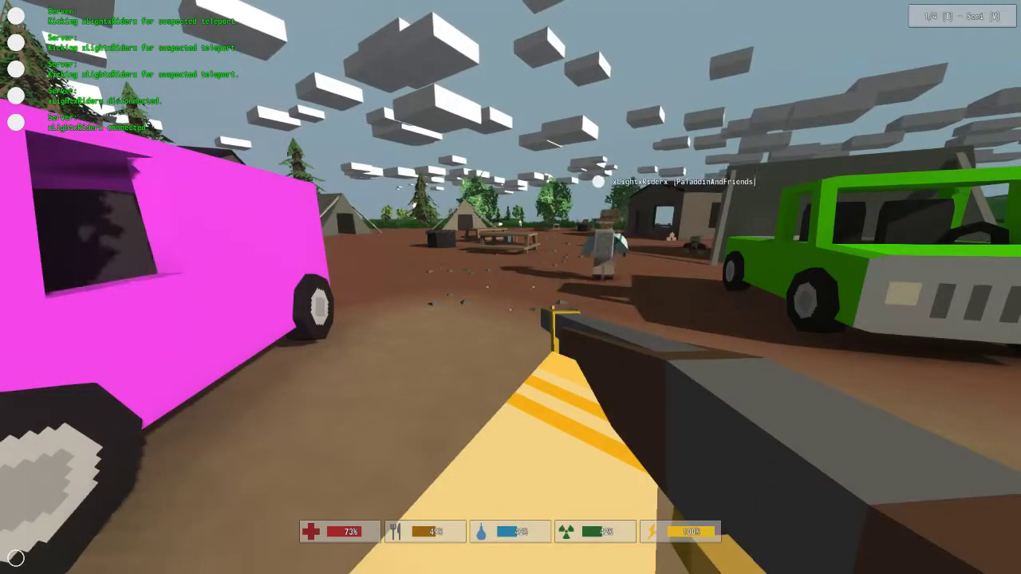
{"action": "key", "text": "t"}
{"action": "key", "text": "t"}
{"action": "key", "text": "t"}
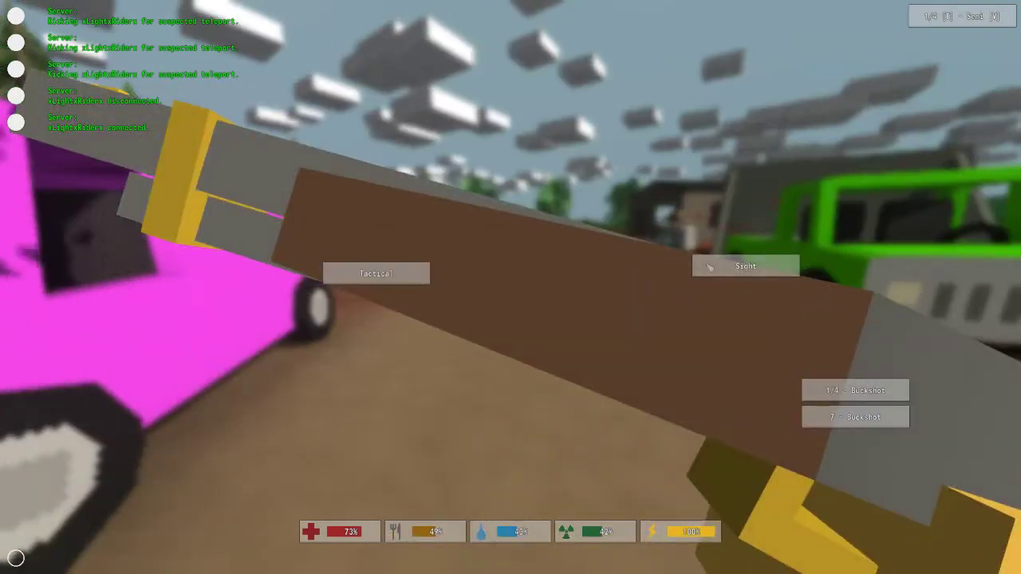
{"action": "key", "text": "t"}
{"action": "key", "text": "t"}
{"action": "key", "text": "t"}
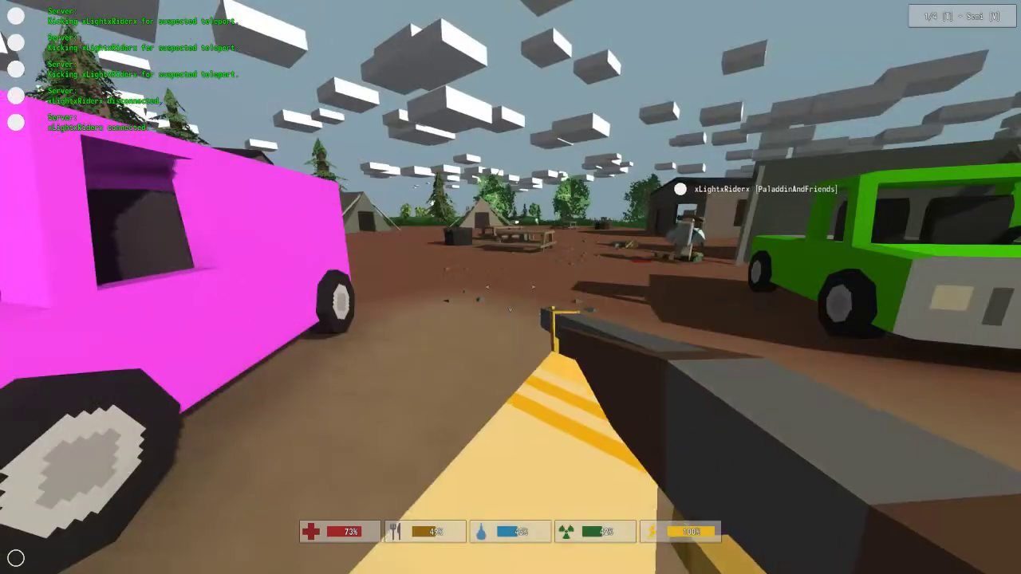
{"action": "key", "text": "t"}
{"action": "key", "text": "t"}
{"action": "key", "text": "t"}
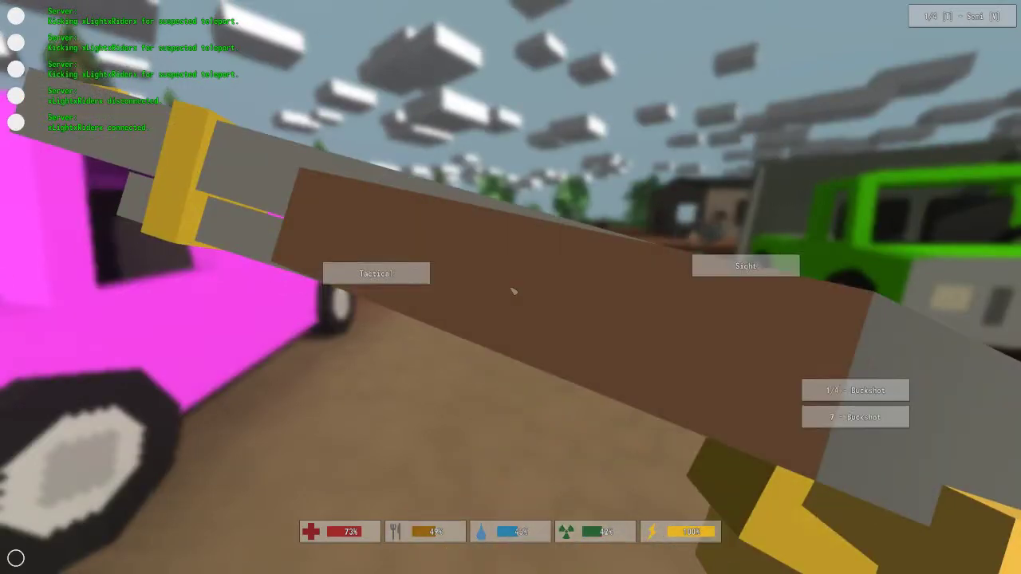
{"action": "key", "text": "t"}
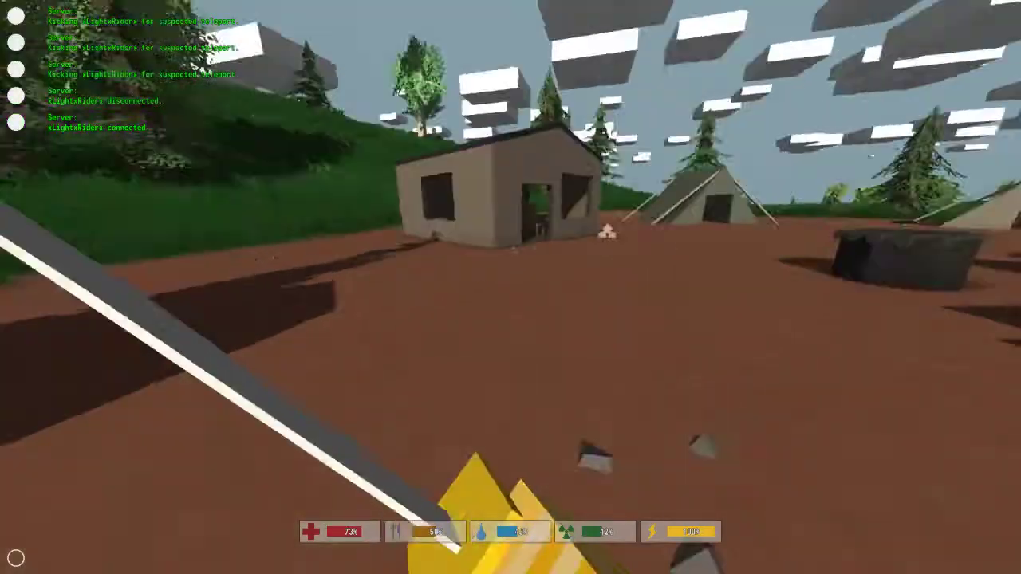
Walk past the black rock and picnic table, then equip the pistol.
{"action": "key", "text": "w"}
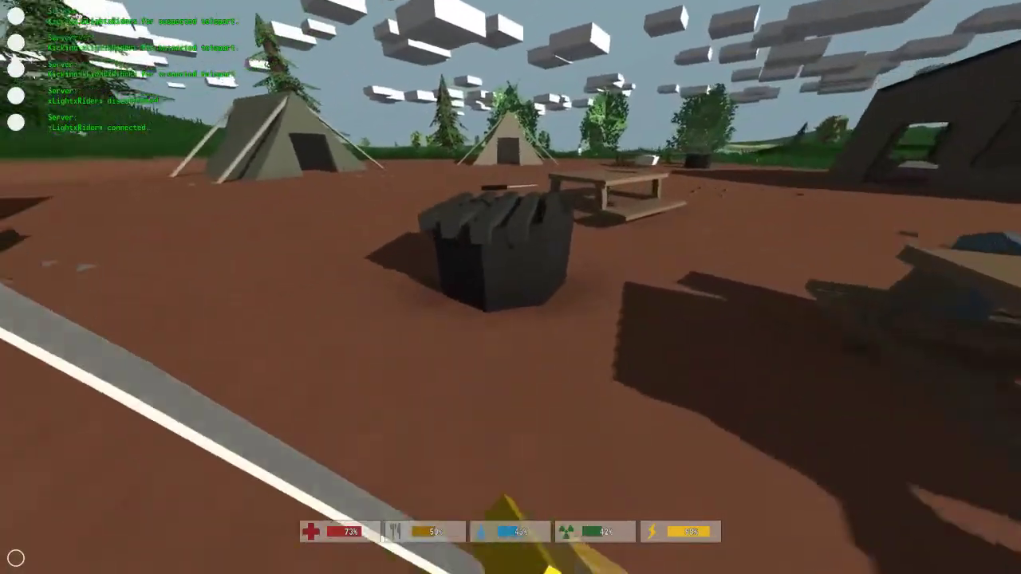
{"action": "key", "text": "w"}
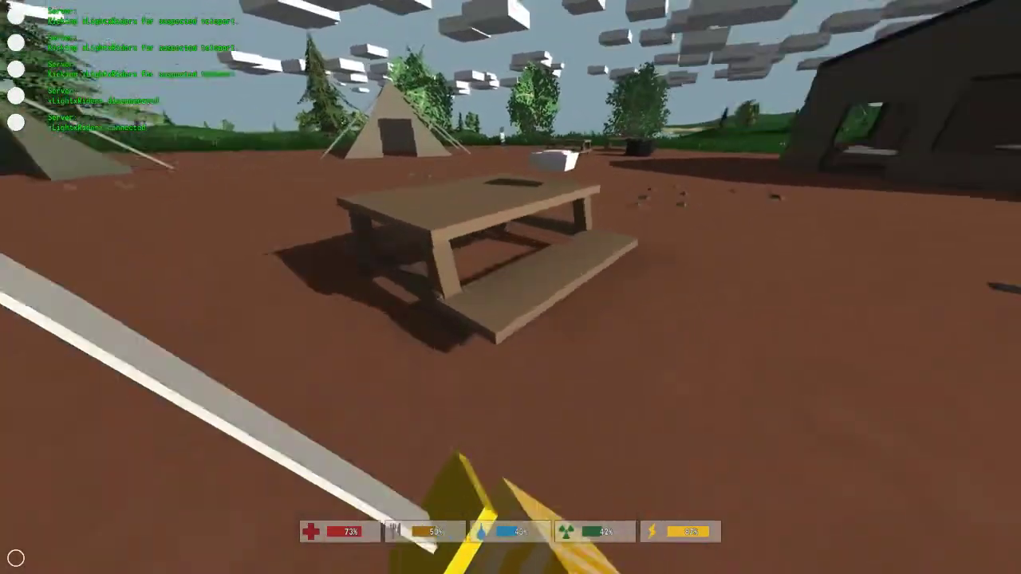
{"action": "key", "text": "w"}
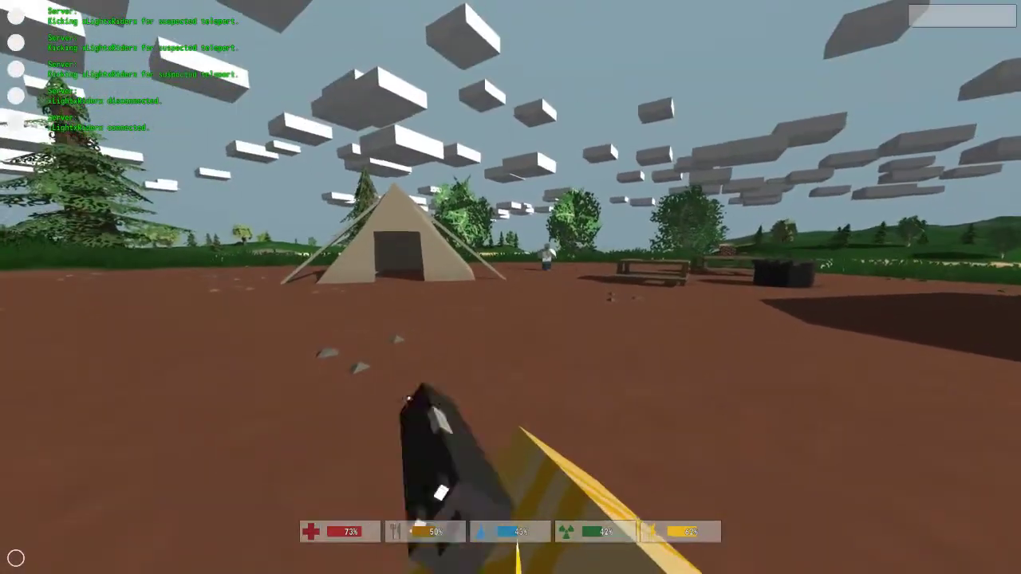
{"action": "key", "text": "2"}
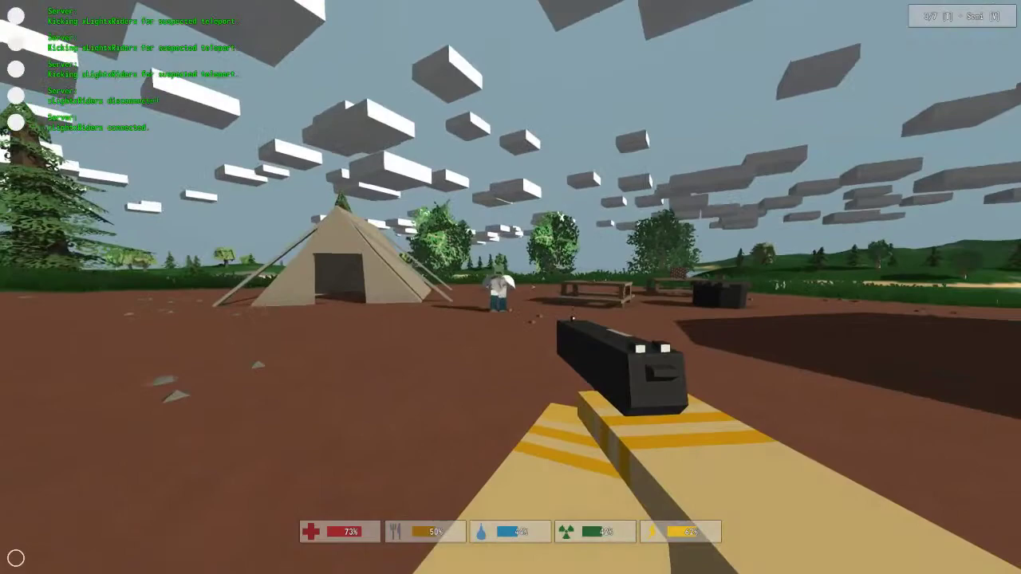
Kill the approaching zombie with aimed pistol shots, then switch to the machete.
{"action": "right_click", "coordinate": [510, 287]}
{"action": "left_click", "coordinate": [511, 287]}
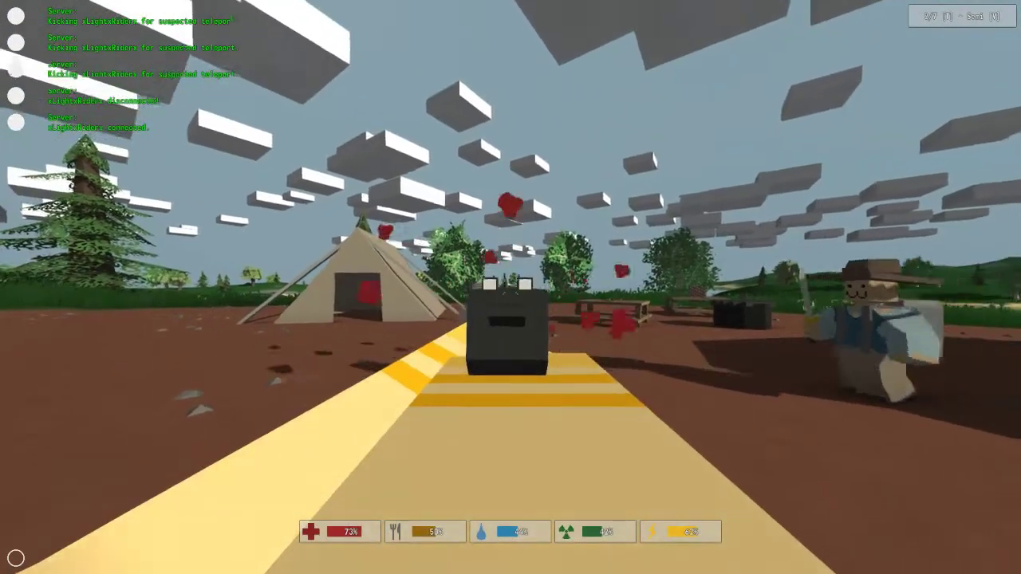
{"action": "right_click", "coordinate": [510, 288]}
{"action": "right_click", "coordinate": [510, 287]}
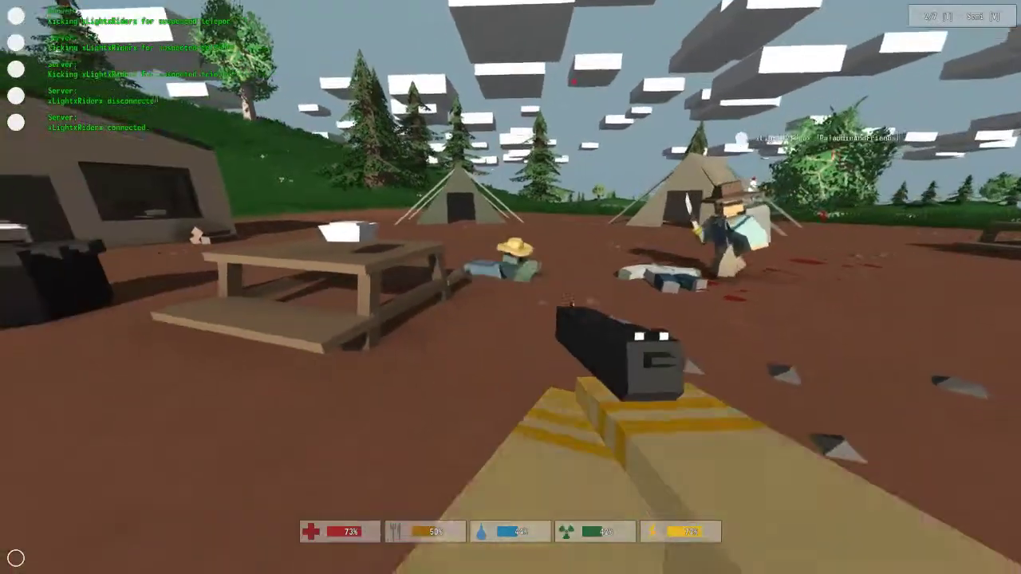
{"action": "right_click", "coordinate": [510, 287]}
{"action": "left_click", "coordinate": [511, 288]}
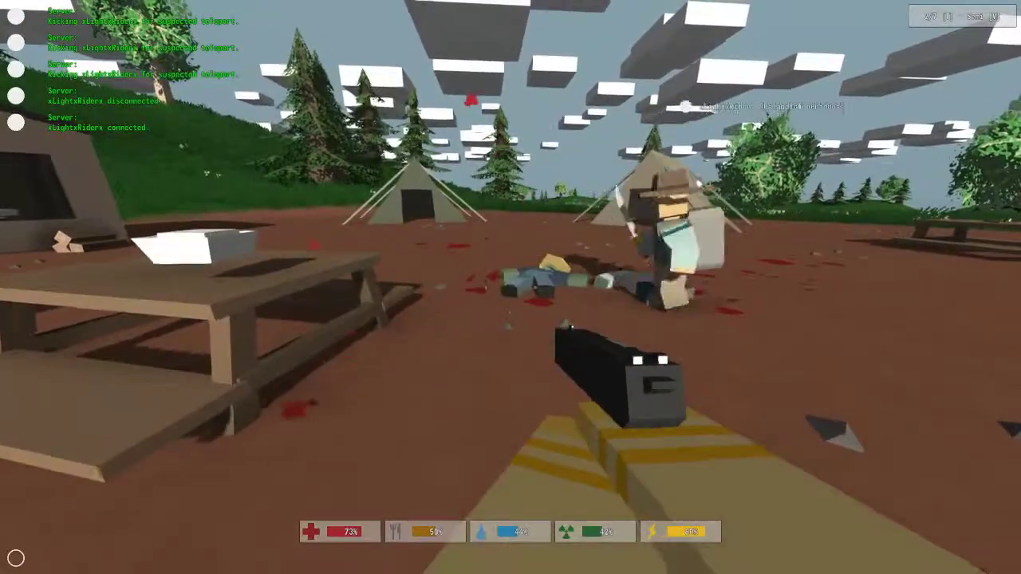
{"action": "key", "text": "1"}
{"action": "key", "text": "w"}
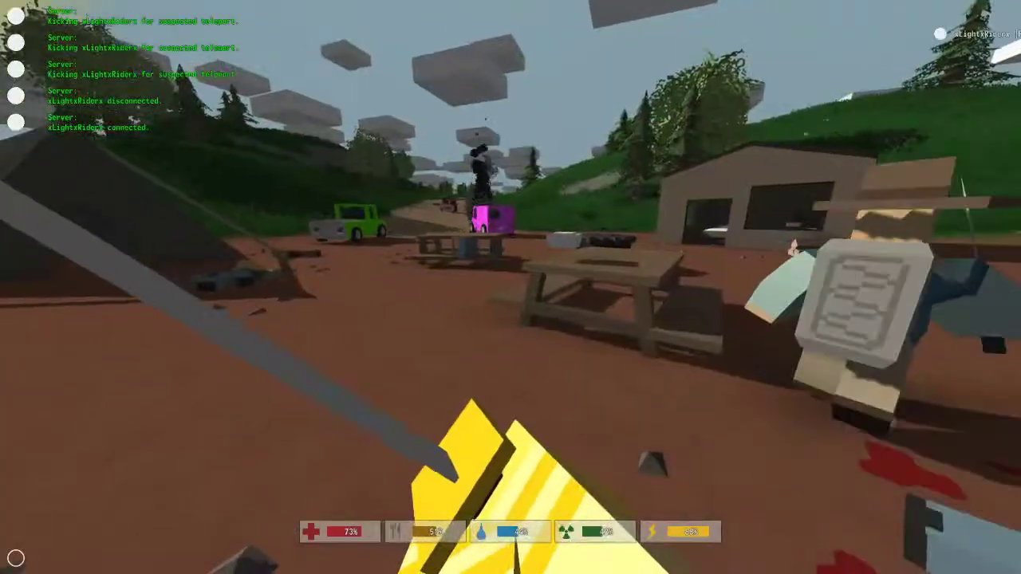
Climb into the shed through its window to check the cloth on the shelf.
{"action": "key", "text": "w"}
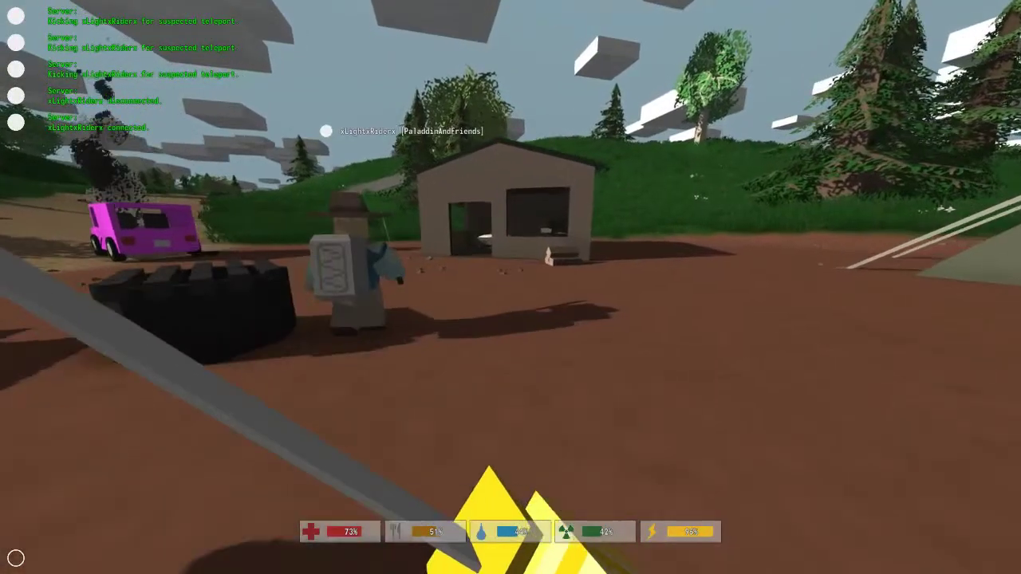
{"action": "key", "text": "w"}
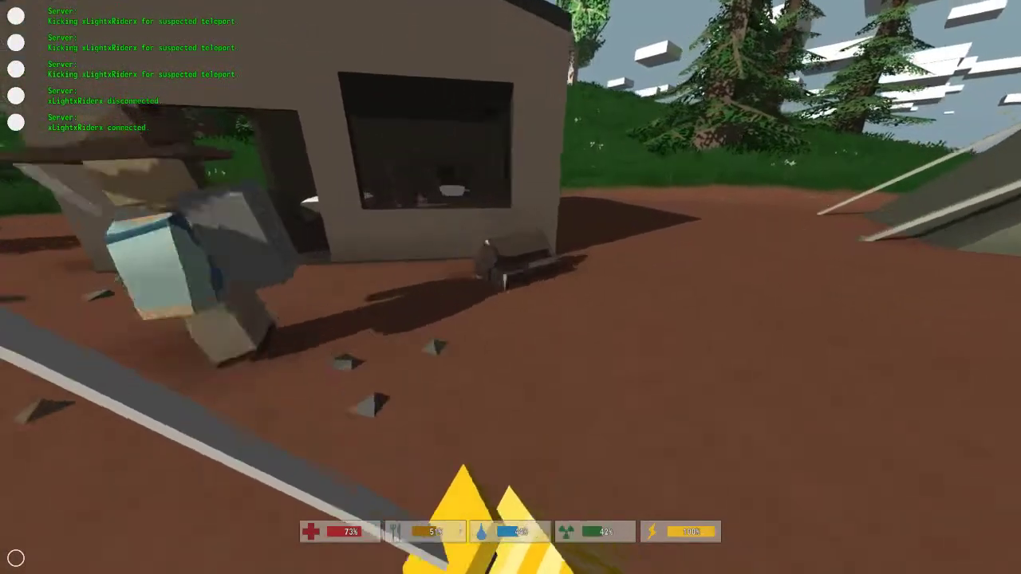
{"action": "key", "text": "w"}
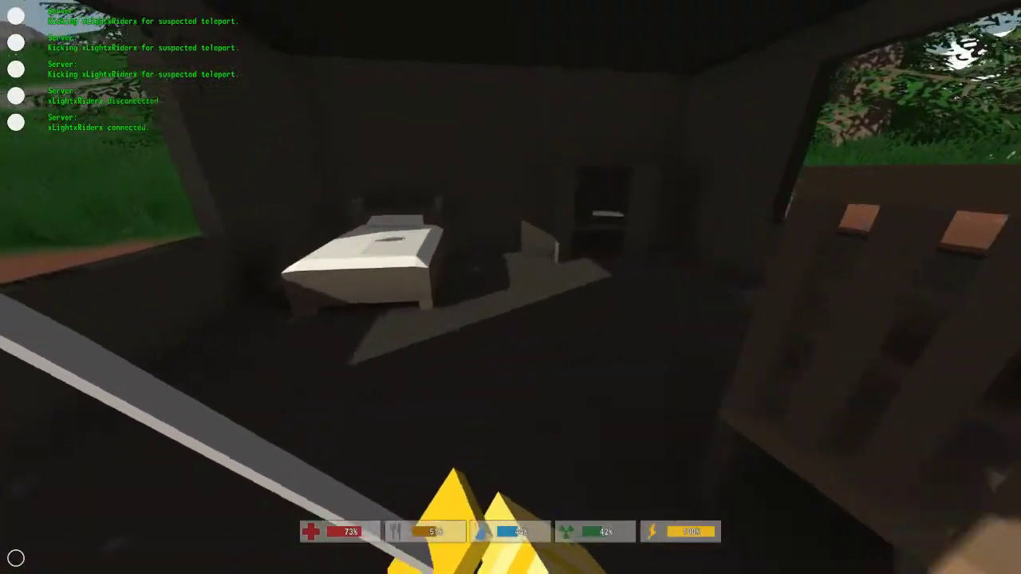
{"action": "key", "text": "w"}
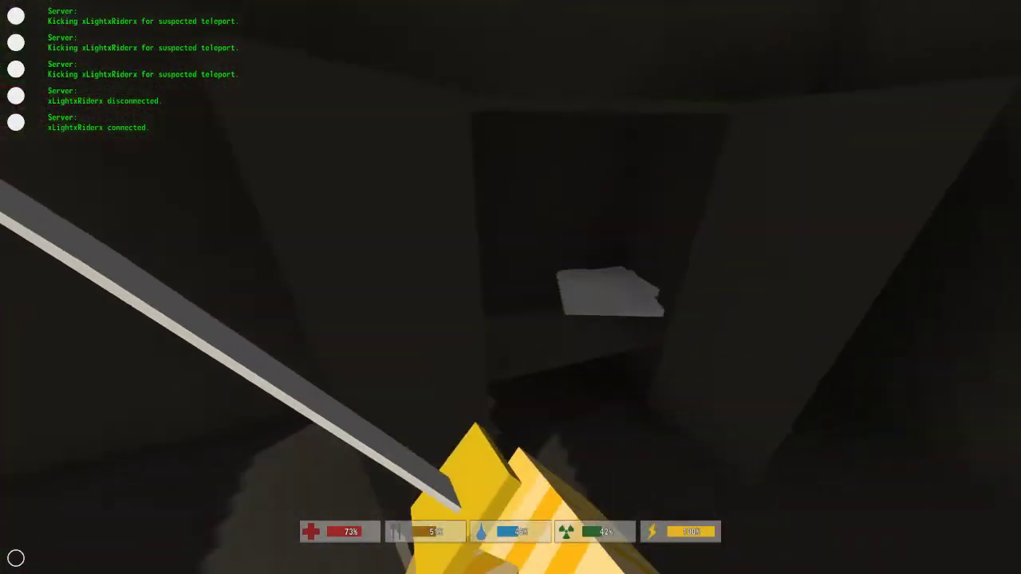
{"action": "key", "text": "w"}
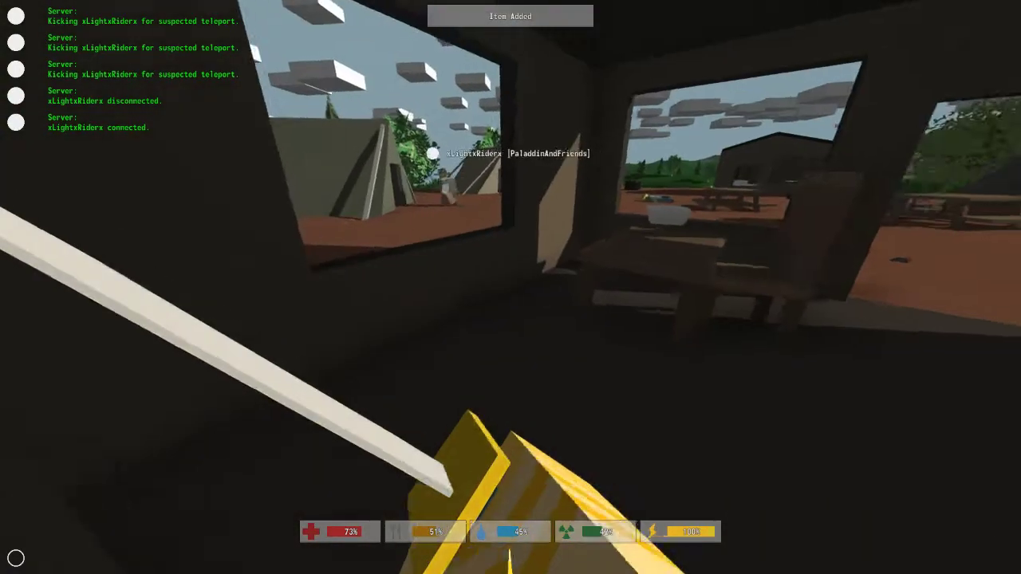
{"action": "key", "text": "w"}
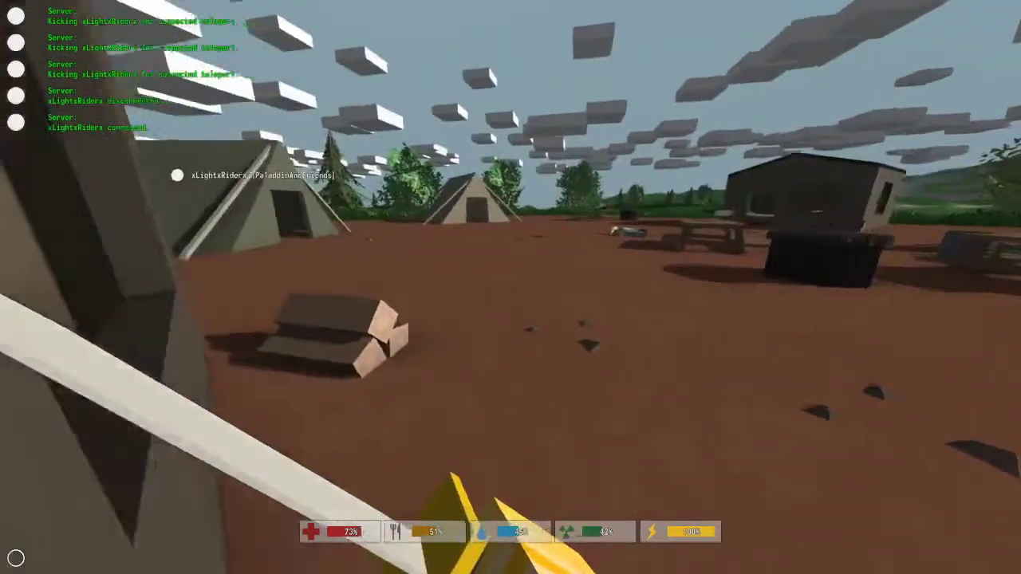
Enter the nearest tent, pick up the item on its floor and check the brown pants.
{"action": "key", "text": "w"}
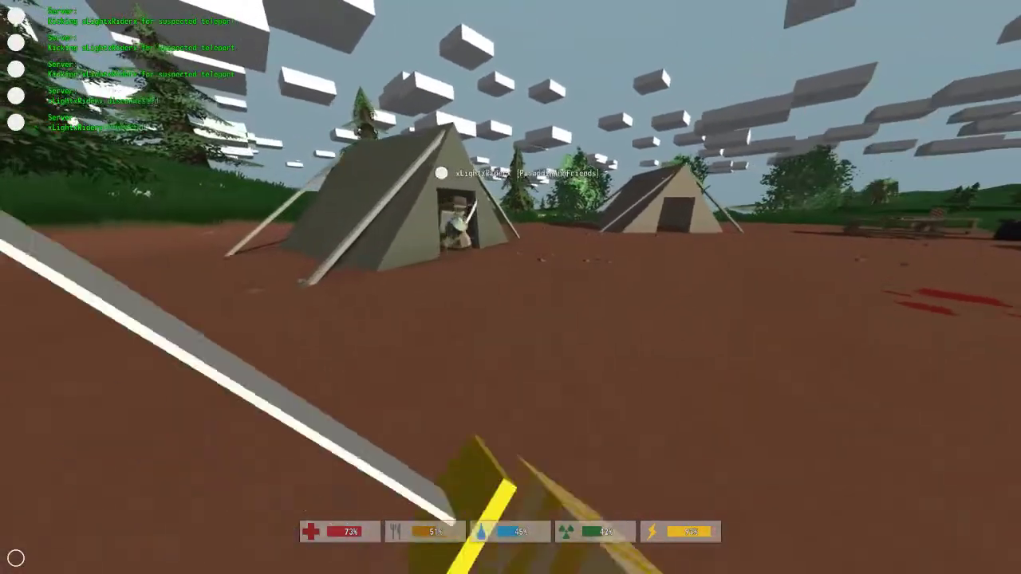
{"action": "key", "text": "w"}
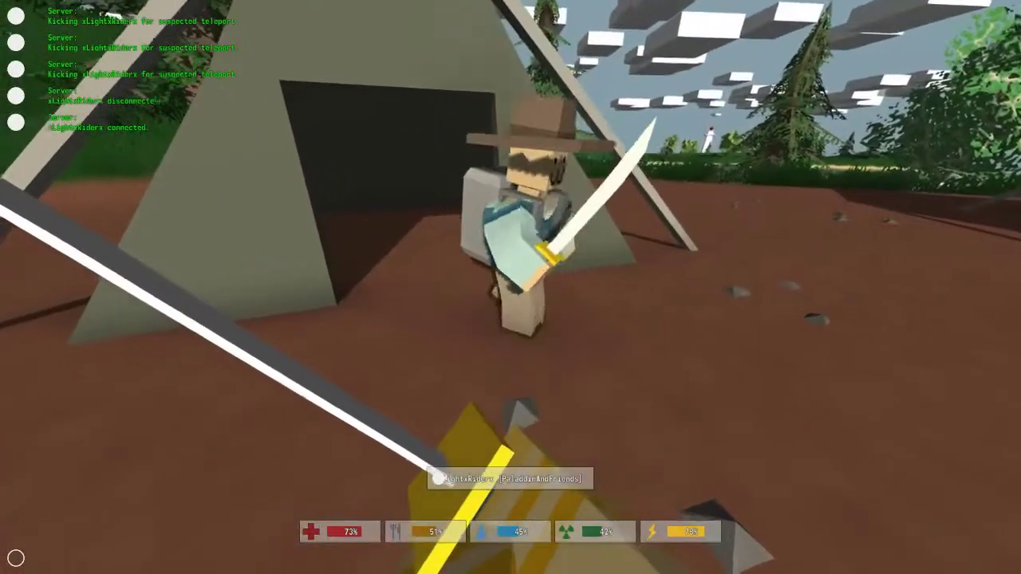
{"action": "key", "text": "w"}
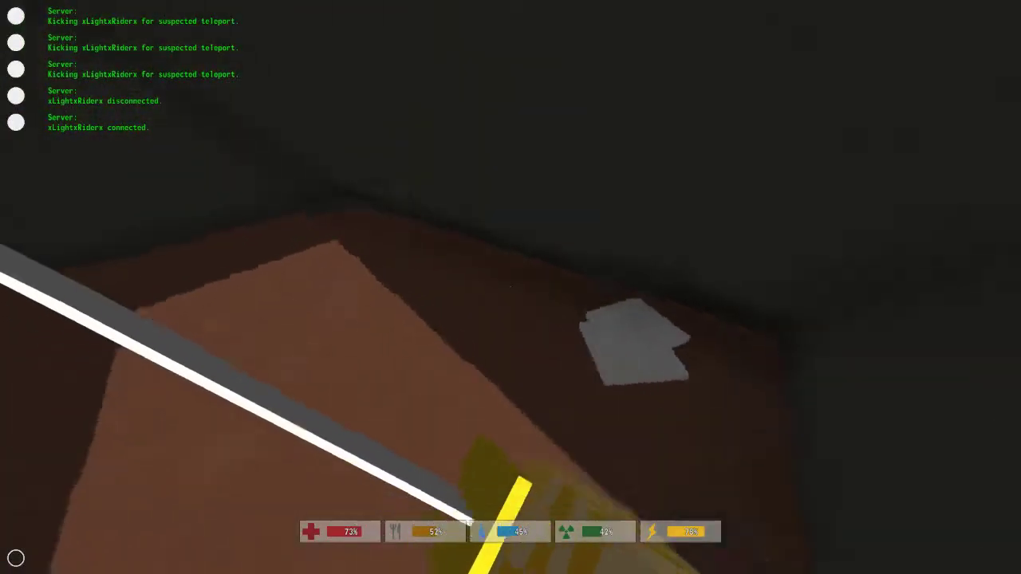
{"action": "key", "text": "f"}
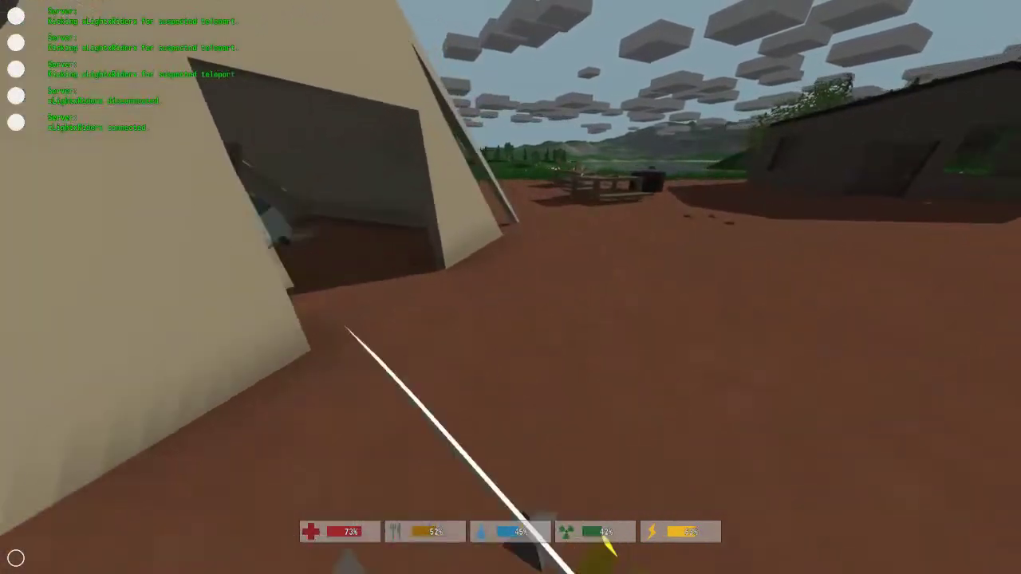
{"action": "key", "text": "w"}
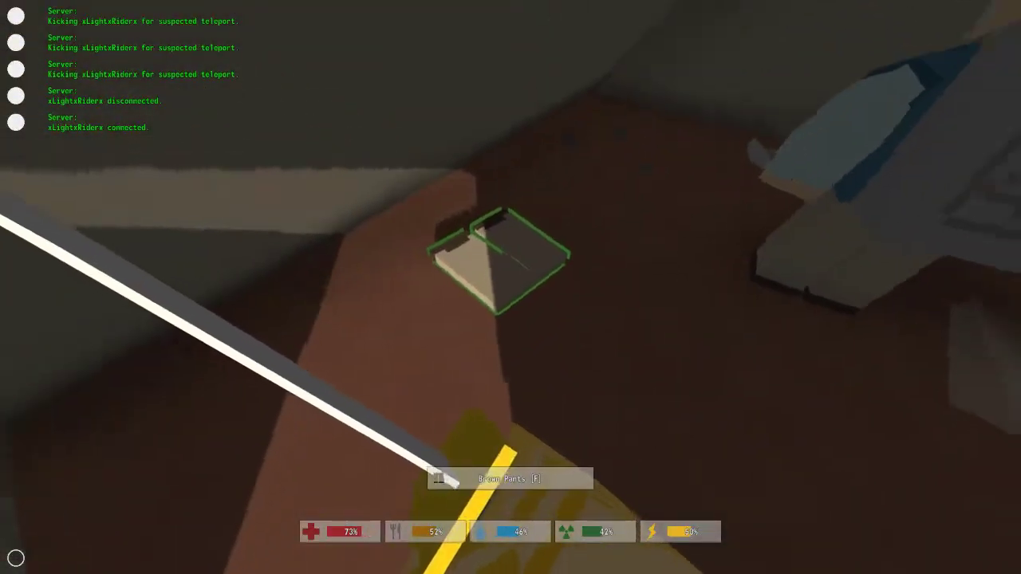
{"action": "key", "text": "w"}
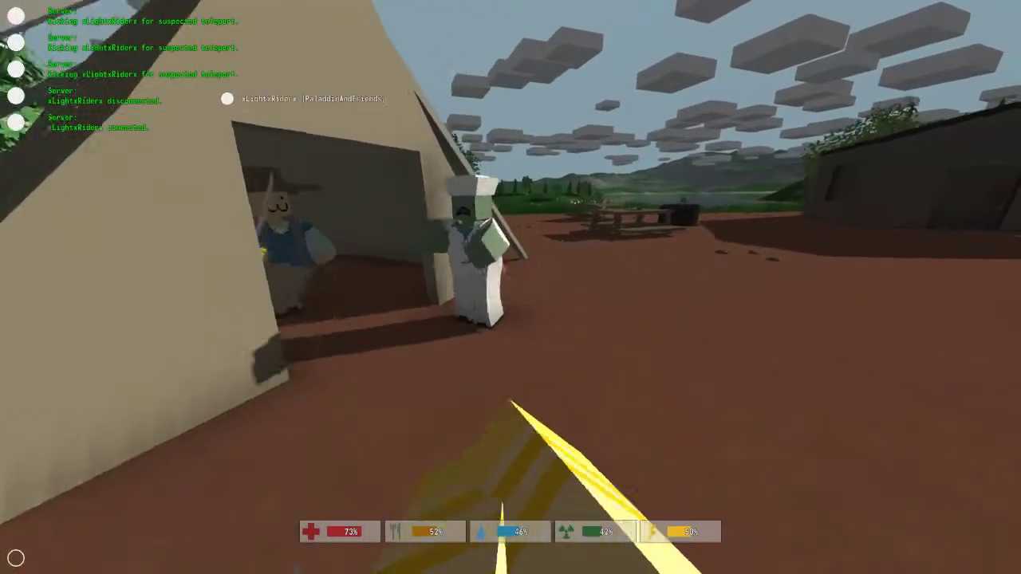
Shoot the zombie by the tent with the rifle, then switch to the melee tool.
{"action": "key", "text": "1"}
{"action": "left_click", "coordinate": [510, 287]}
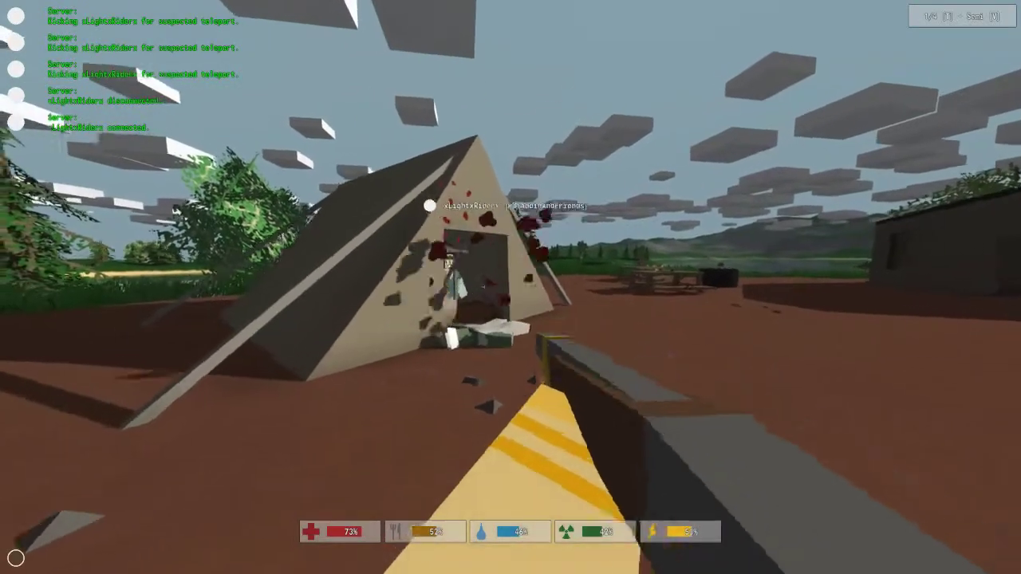
{"action": "key", "text": "2"}
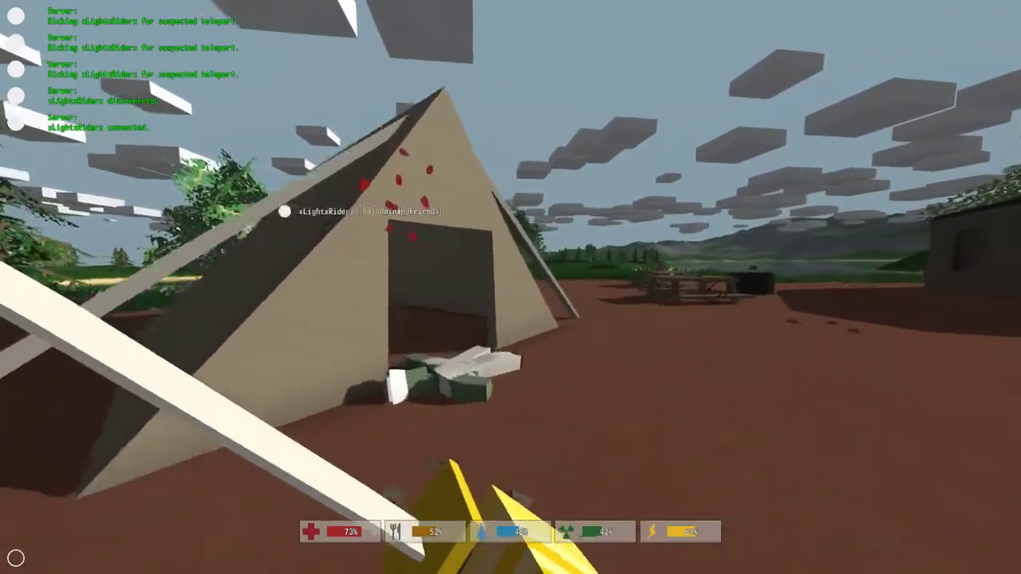
{"action": "key", "text": "w"}
{"action": "key", "text": "w"}
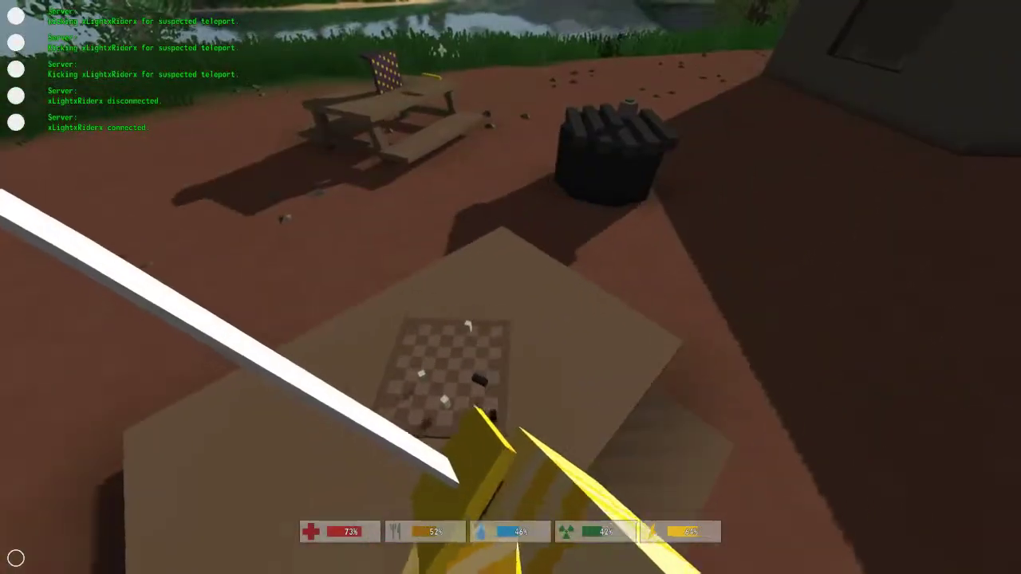
Walk past the wood pile and circle the table holding the Magick Cloak.
{"action": "key", "text": "w"}
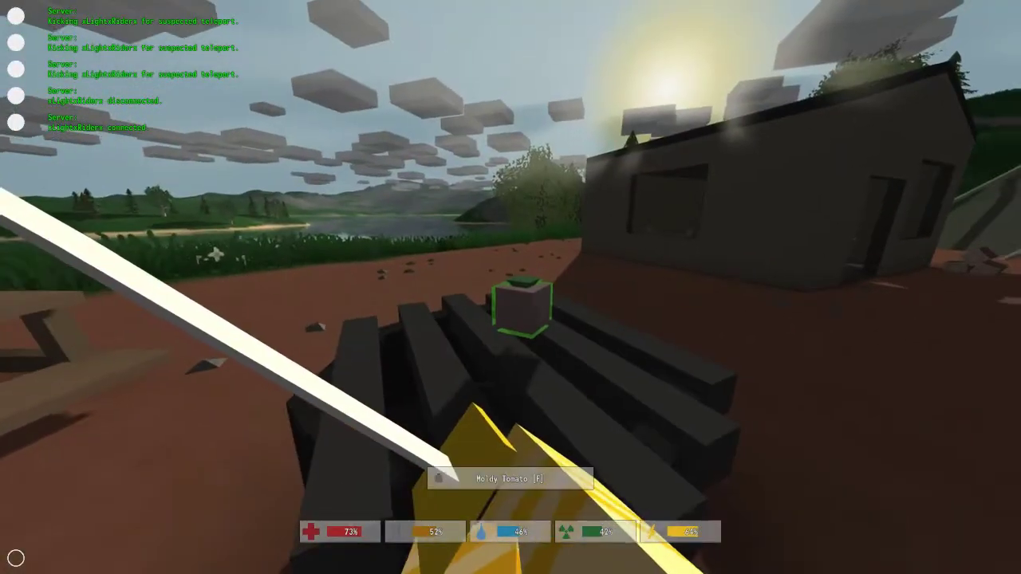
{"action": "key", "text": "w"}
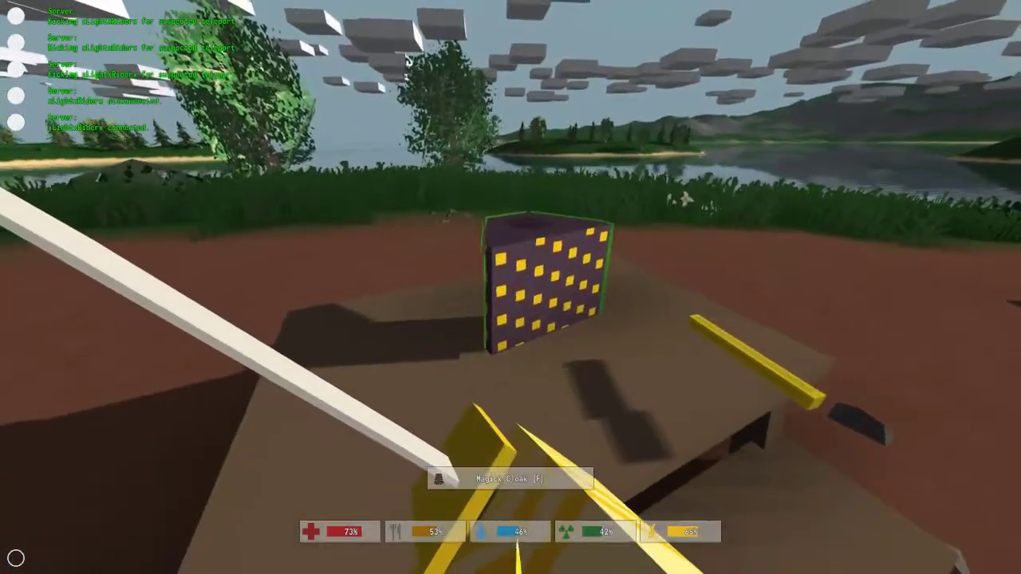
{"action": "key", "text": "a"}
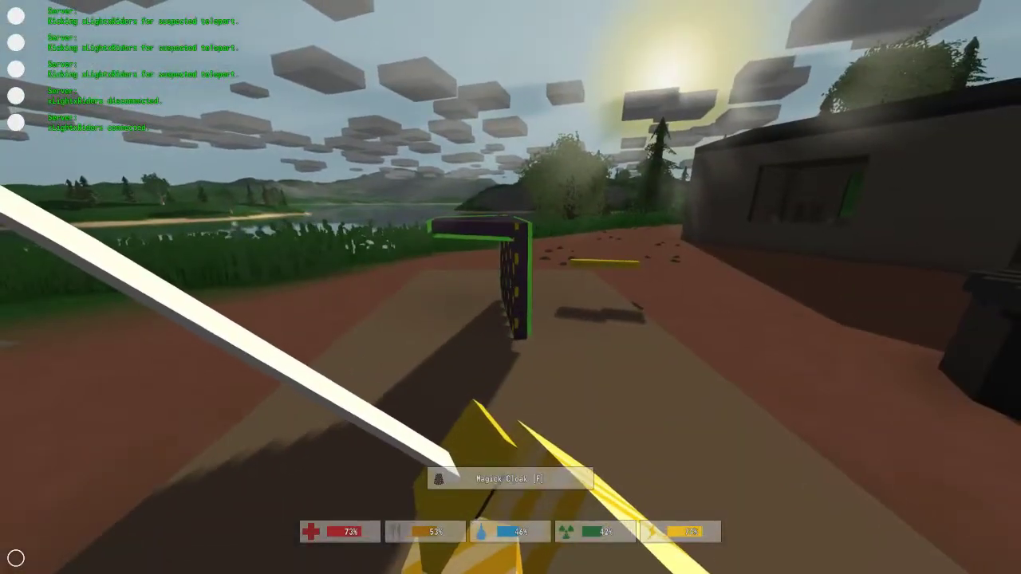
{"action": "key", "text": "d"}
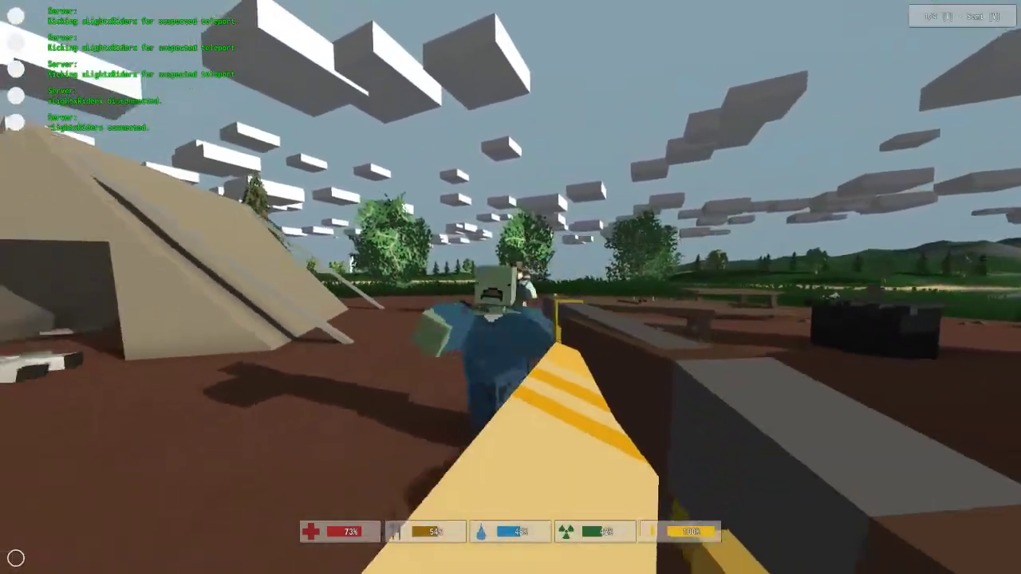
Shoot the zombies near the tent with the rifle and reload it.
{"action": "left_click", "coordinate": [511, 287]}
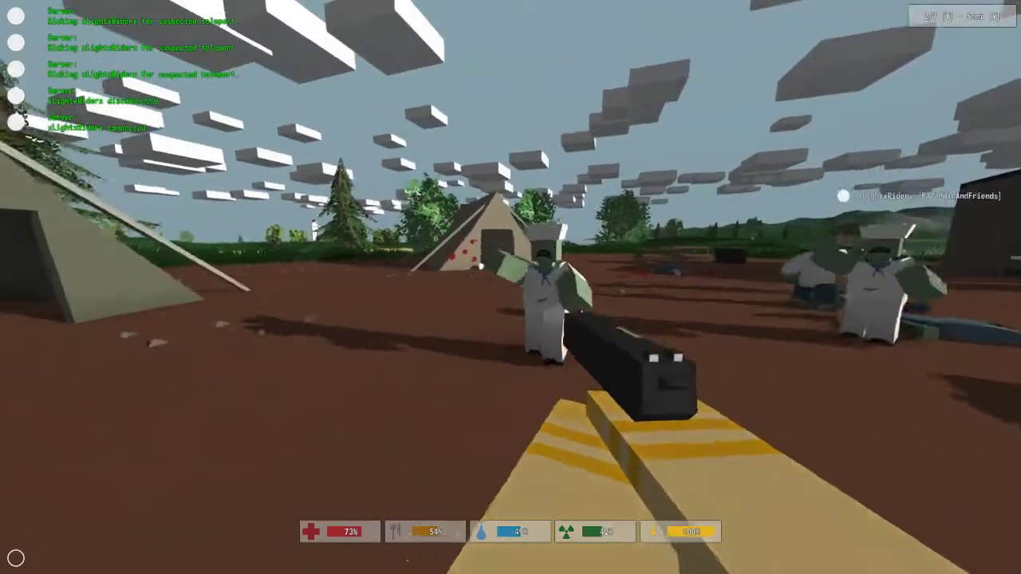
{"action": "right_click", "coordinate": [510, 287]}
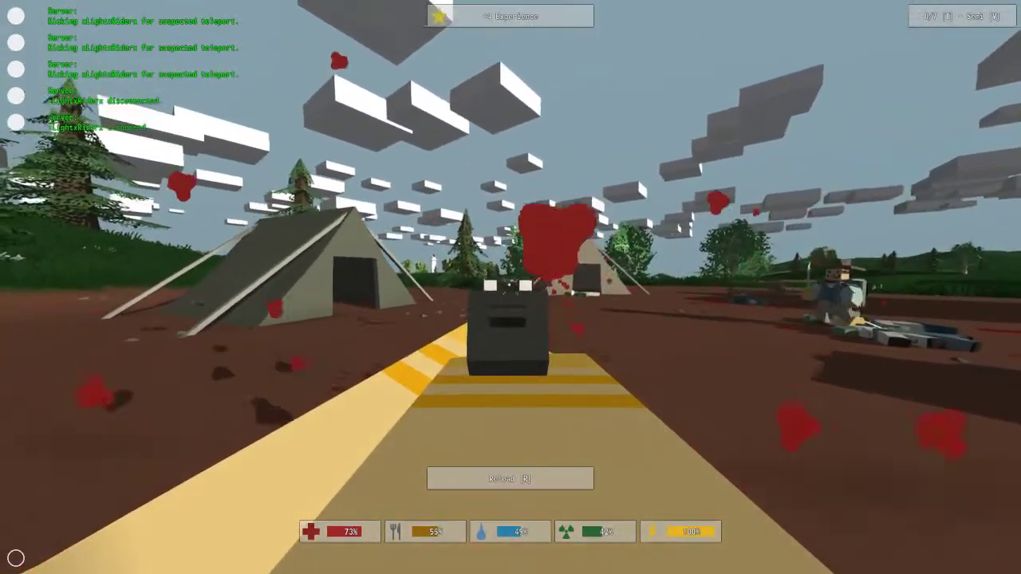
{"action": "right_click", "coordinate": [510, 287]}
{"action": "key", "text": "r"}
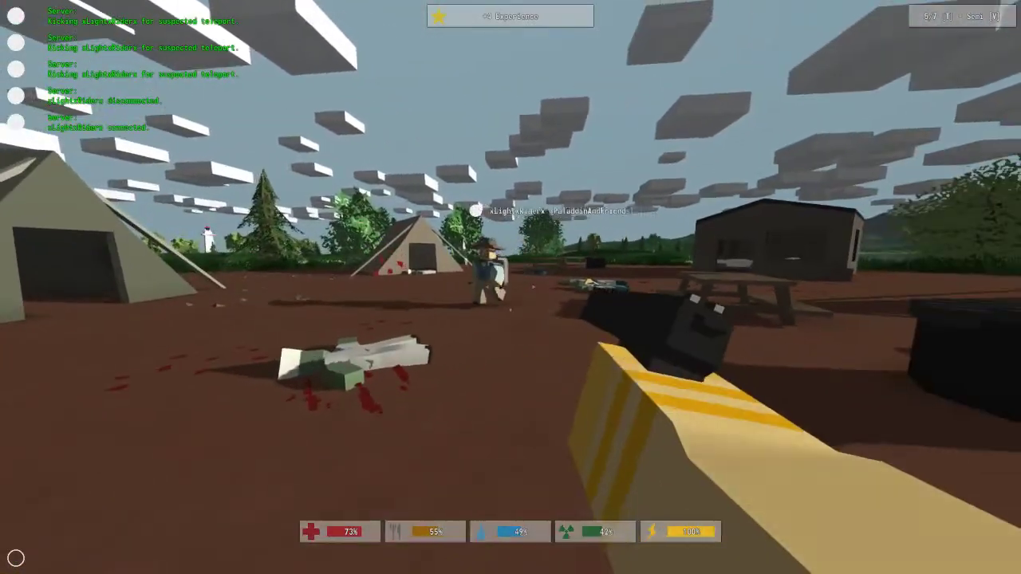
Walk past the corpses and teammate to the table with the Yellow Glowstick.
{"action": "key", "text": "w"}
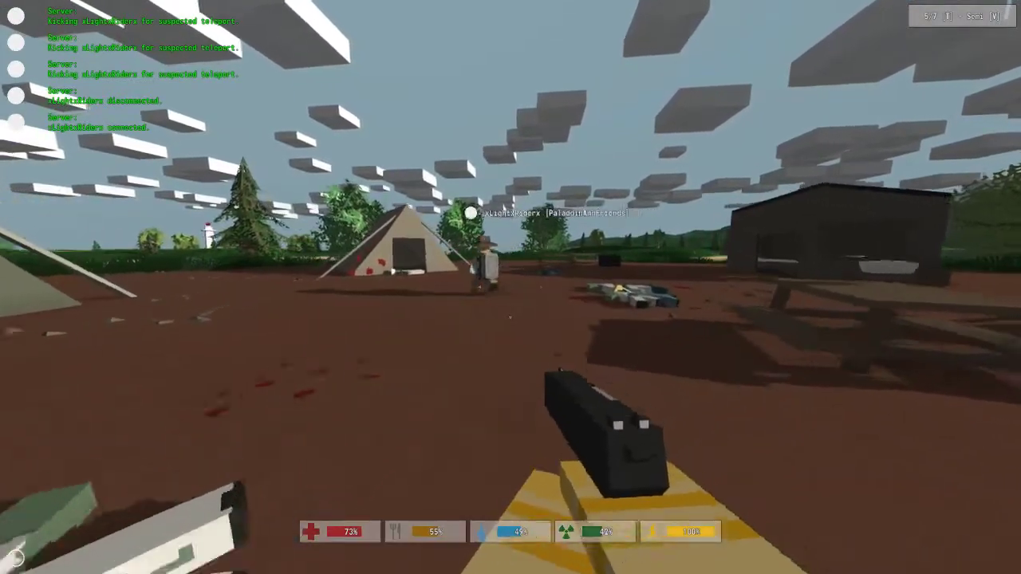
{"action": "key", "text": "w"}
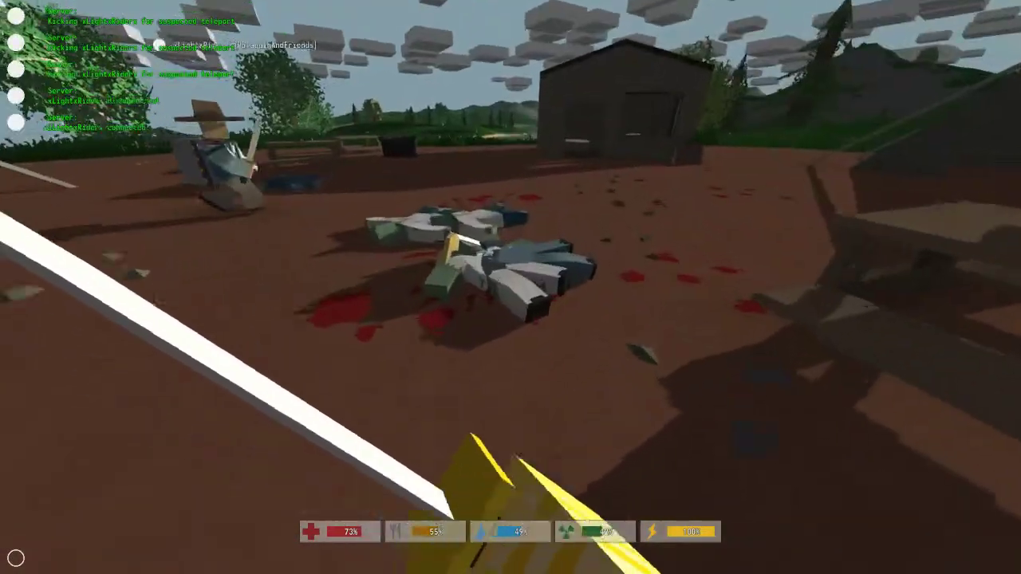
{"action": "key", "text": "w"}
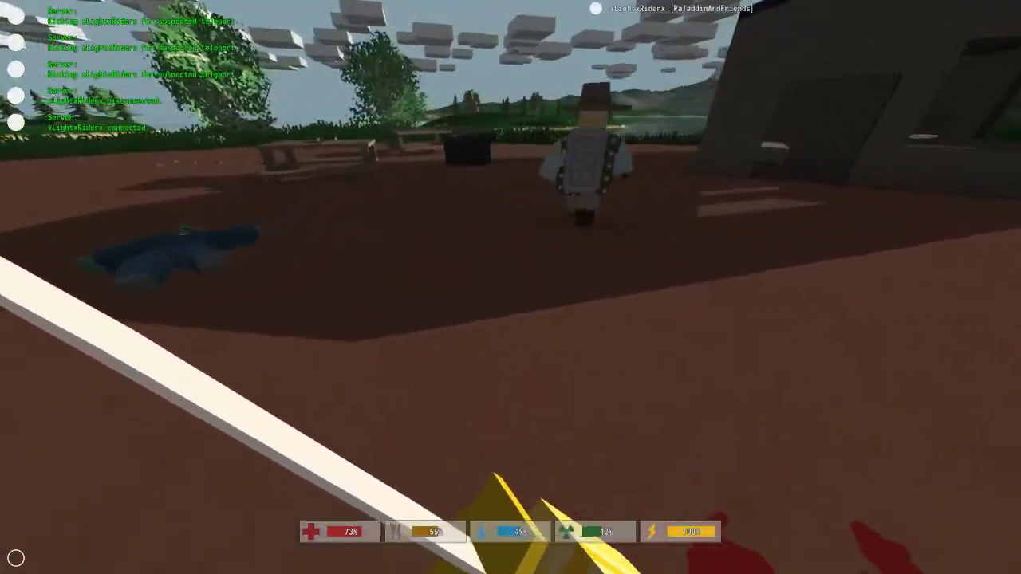
{"action": "key", "text": "w"}
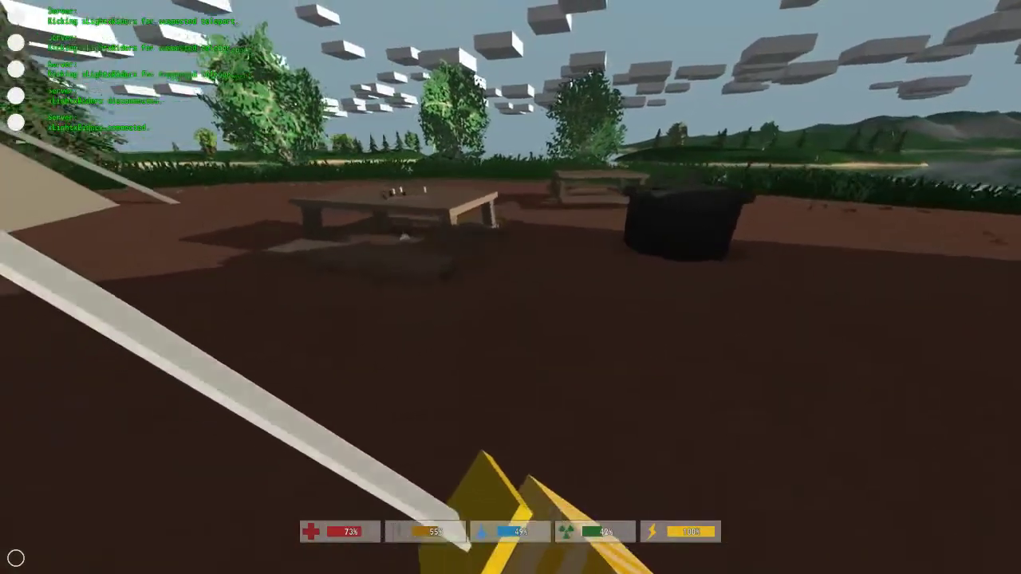
{"action": "key", "text": "w"}
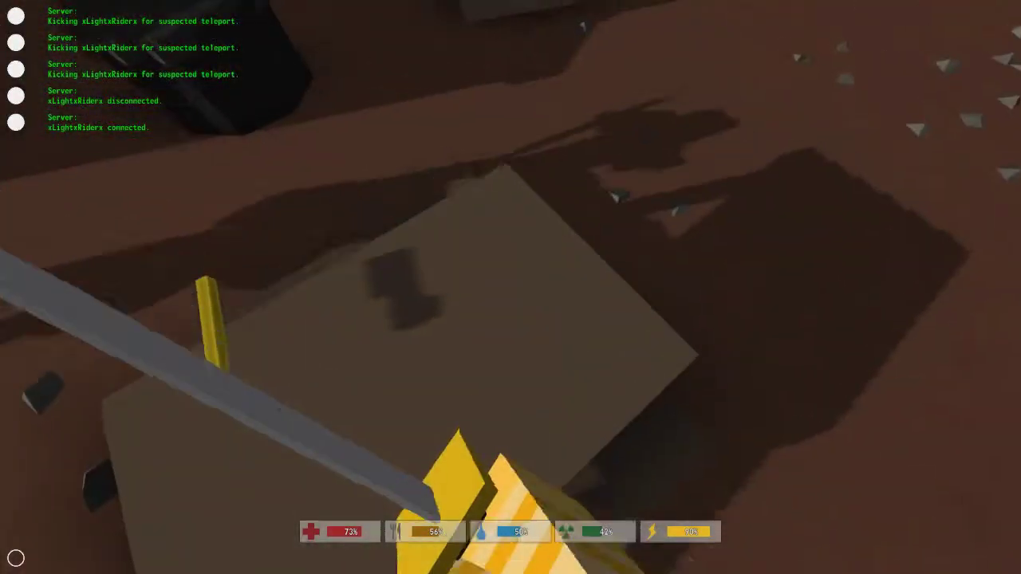
Walk through the camp to the parked green and pink vehicles, beside the green car.
{"action": "key", "text": "w"}
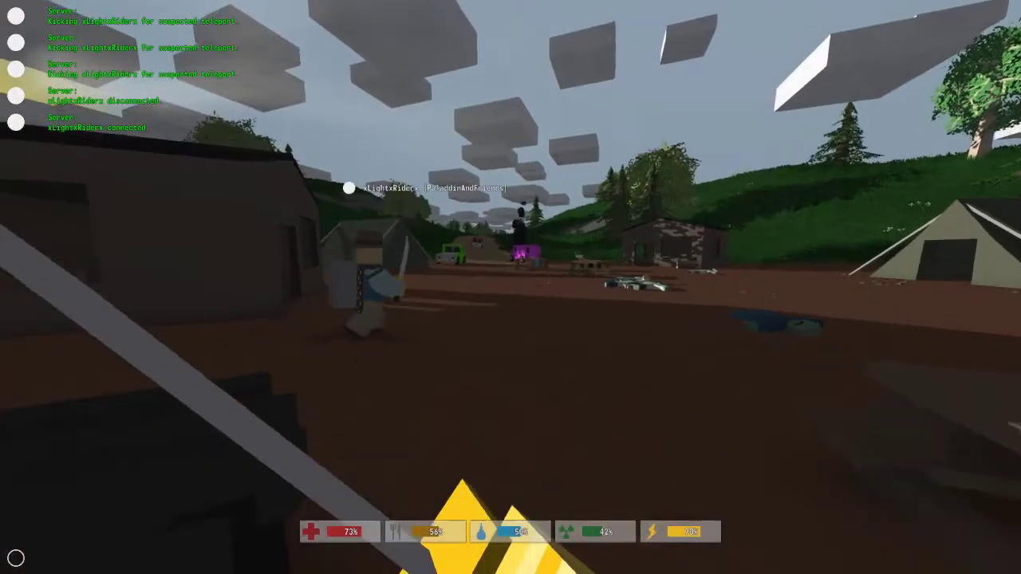
{"action": "key", "text": "w"}
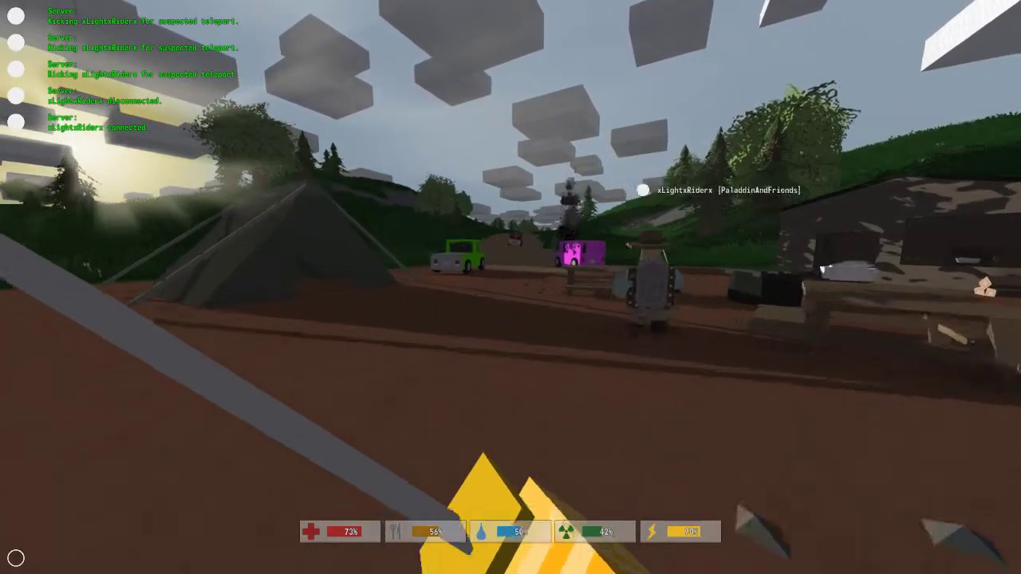
{"action": "key", "text": "w"}
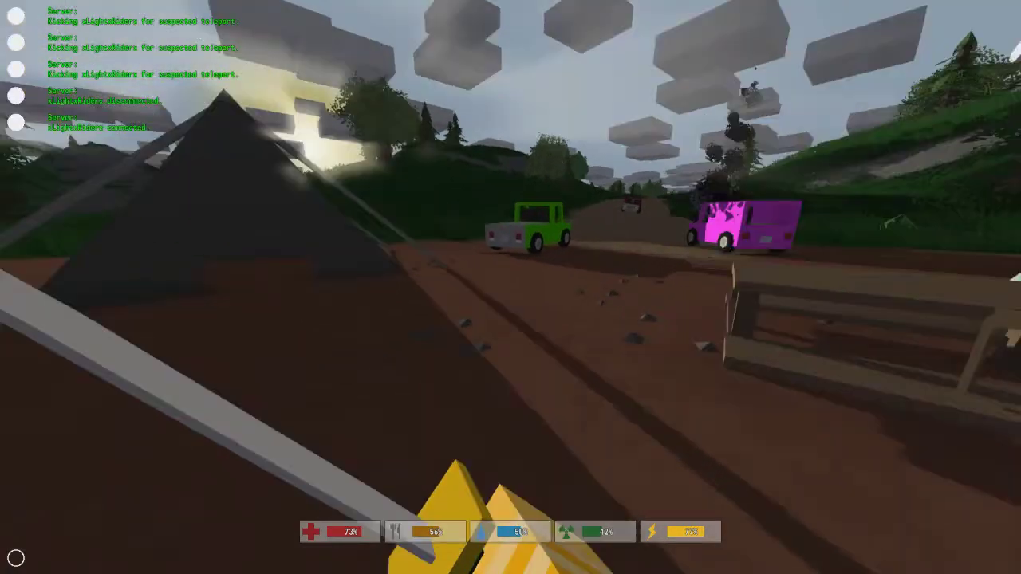
{"action": "key", "text": "w"}
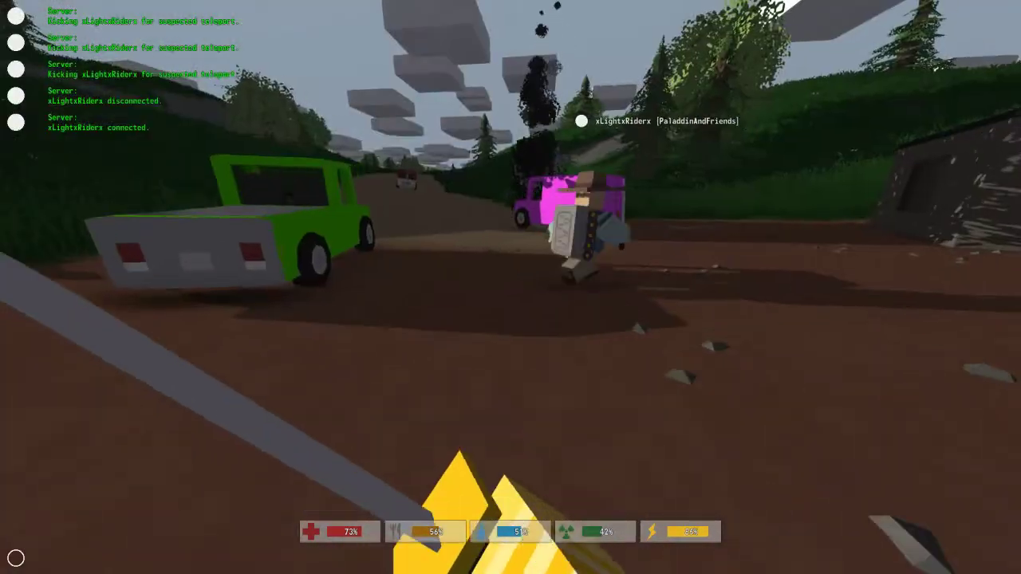
{"action": "key", "text": "w"}
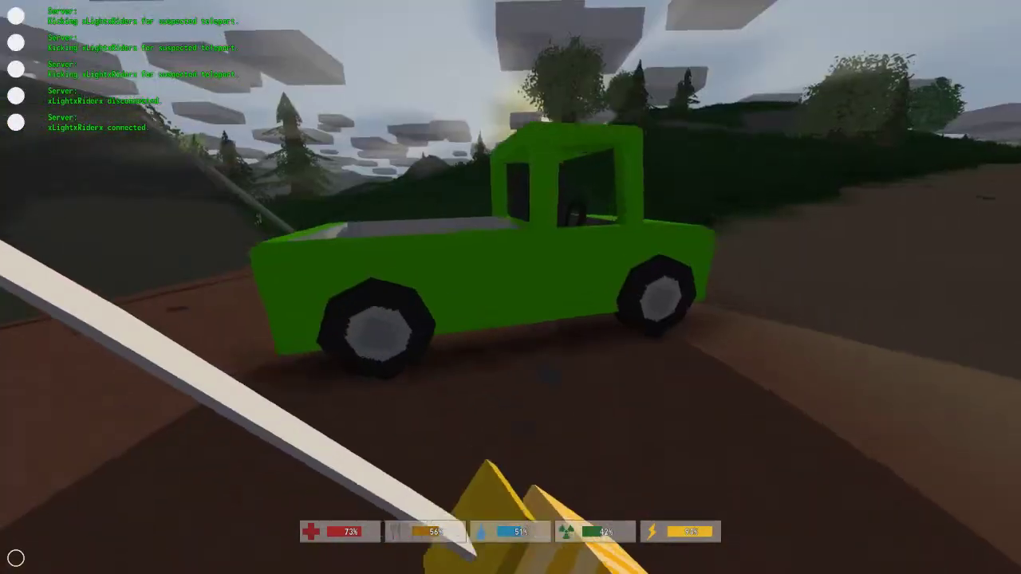
{"action": "key", "text": "w"}
Enter the green car as driver and drive the dirt road, slowing near the village.
{"action": "key", "text": "f"}
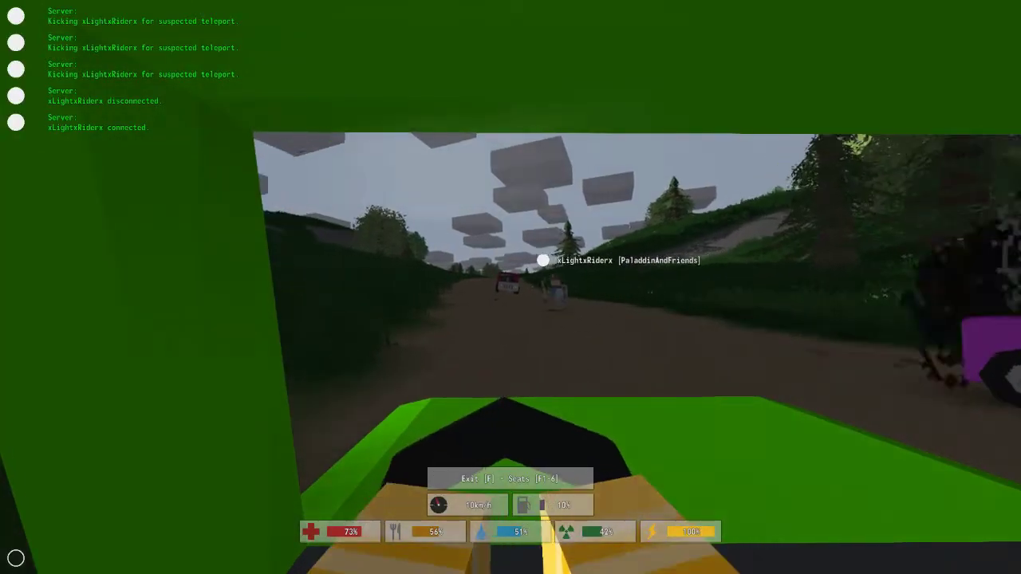
{"action": "key", "text": "w"}
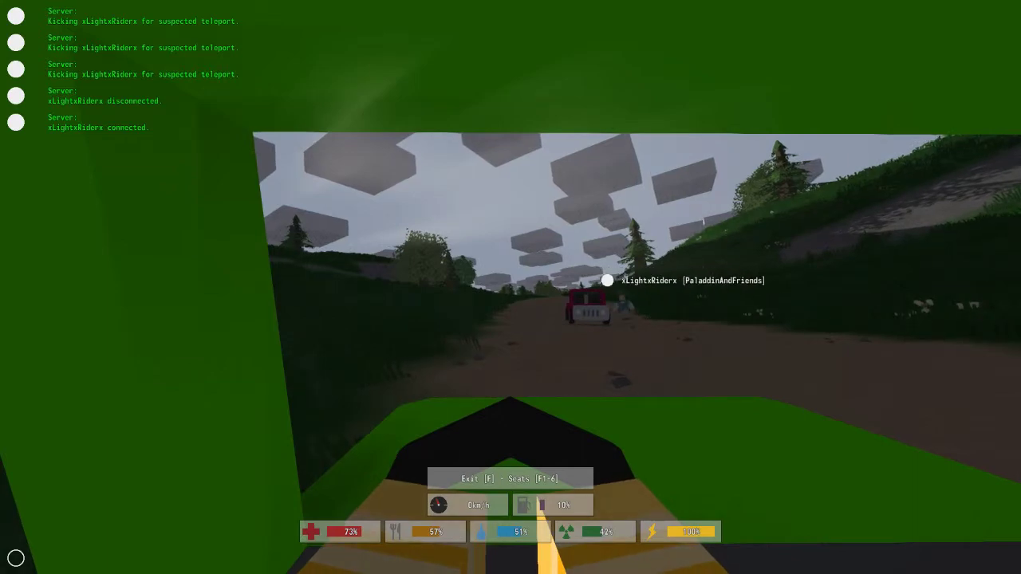
{"action": "key", "text": "w"}
{"action": "key", "text": "a"}
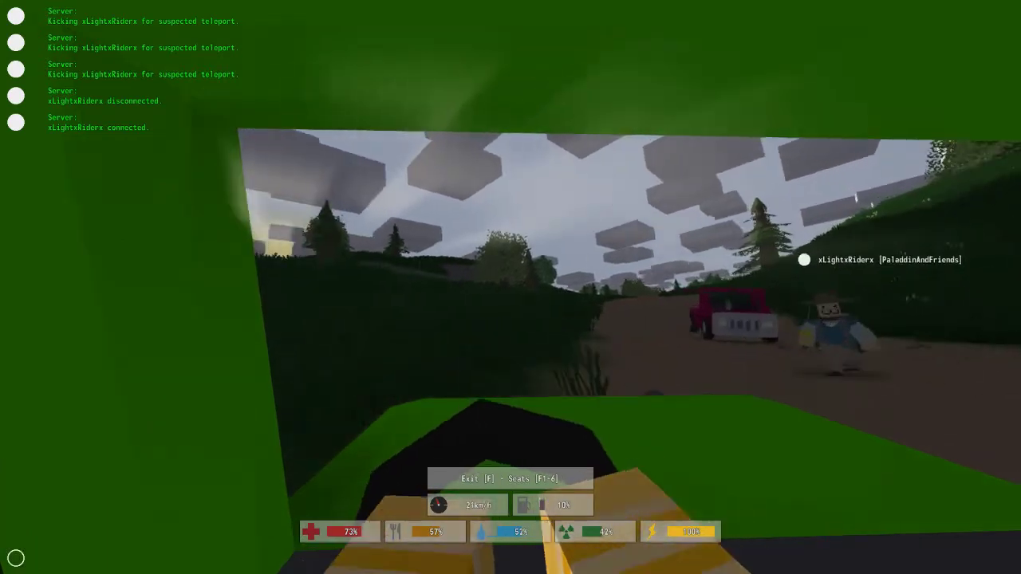
{"action": "key", "text": "w"}
{"action": "key", "text": "a"}
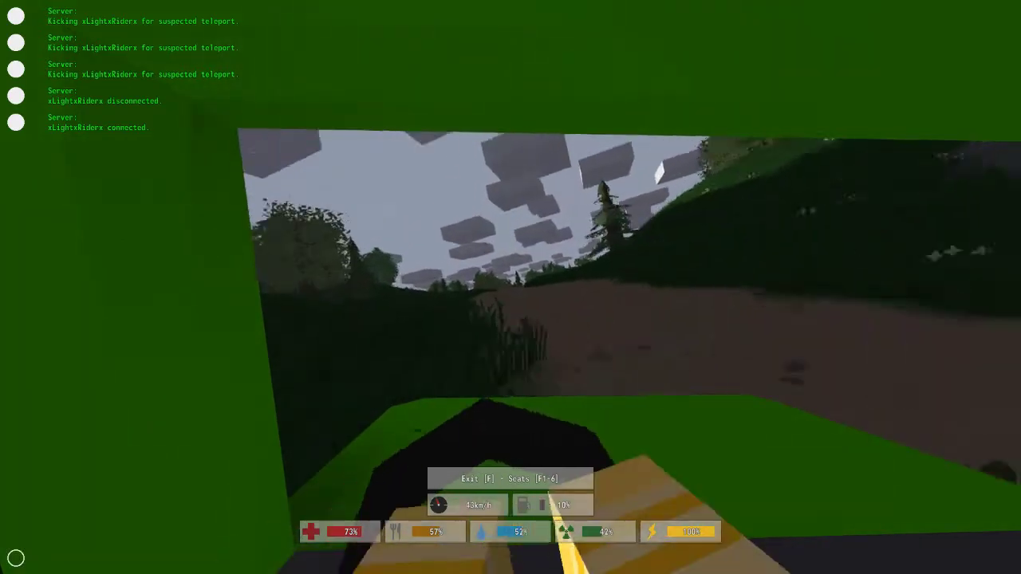
{"action": "key", "text": "d"}
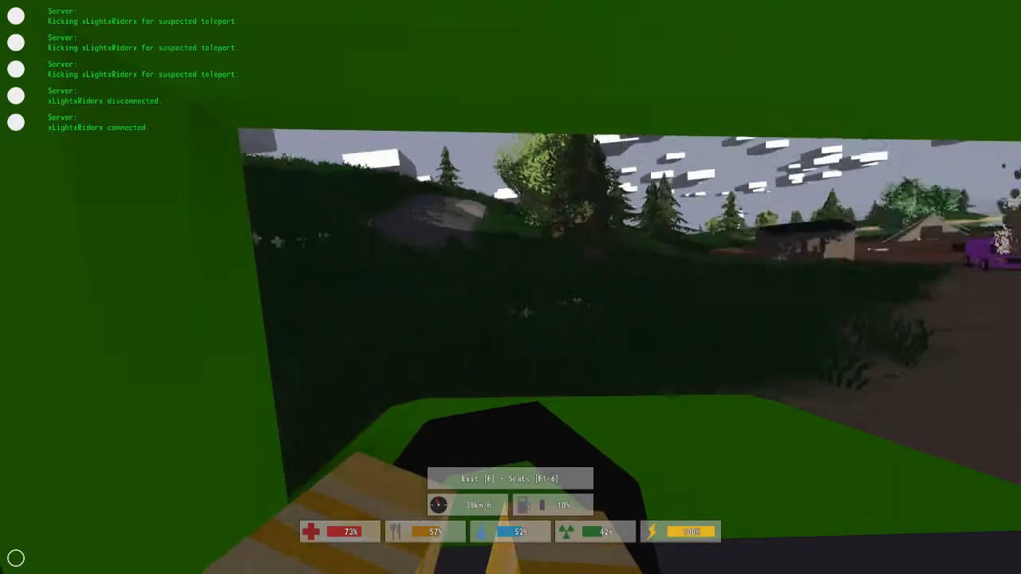
{"action": "key", "text": "d"}
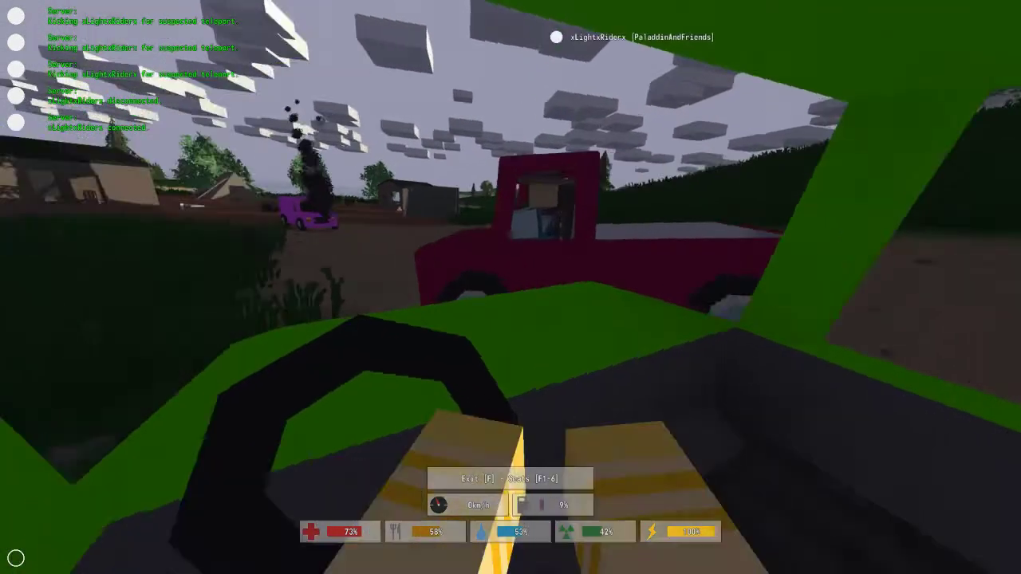
Drive the green car through the trees past the lake and onto open hillside.
{"action": "key", "text": "w"}
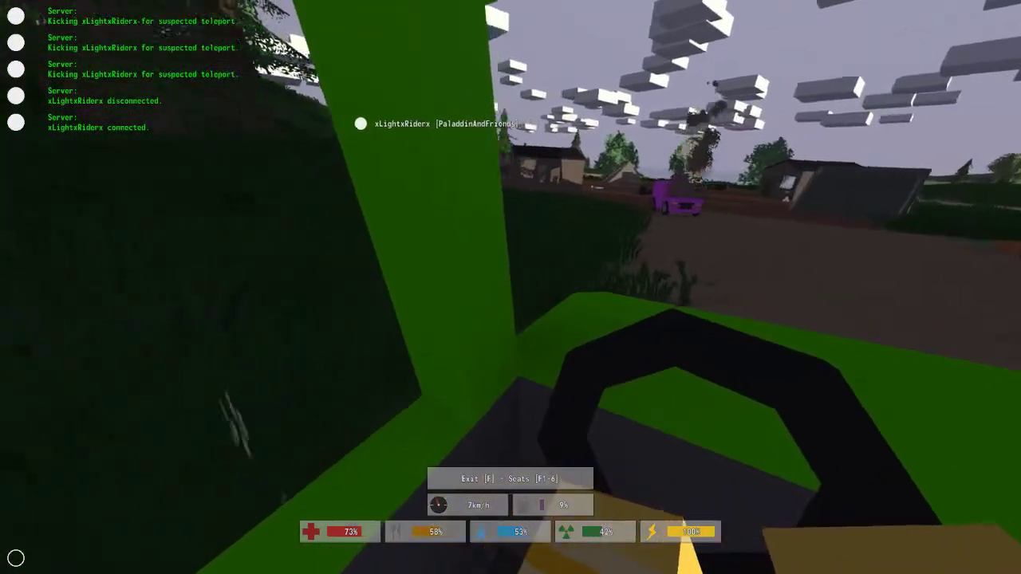
{"action": "key", "text": "w"}
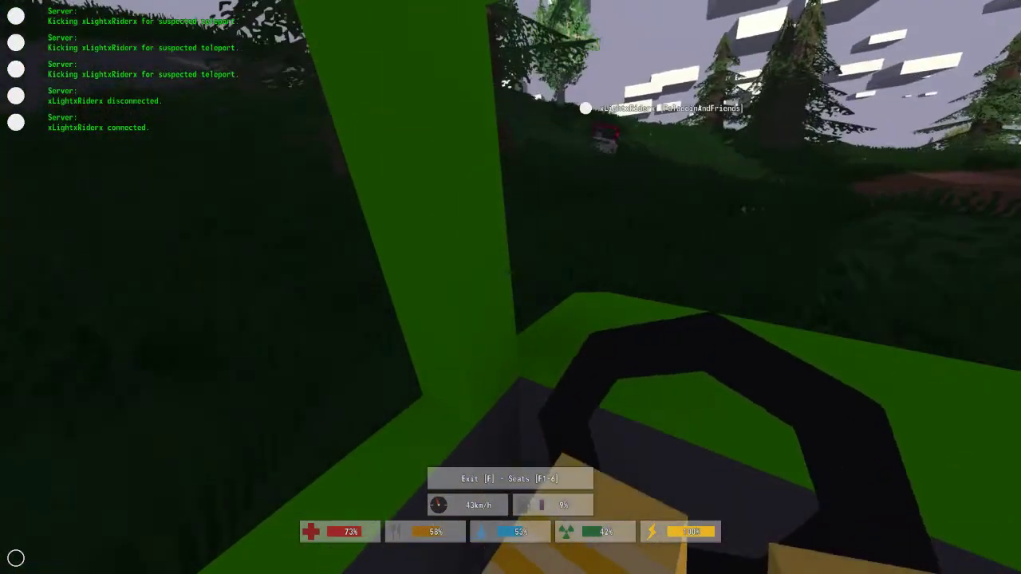
{"action": "key", "text": "w"}
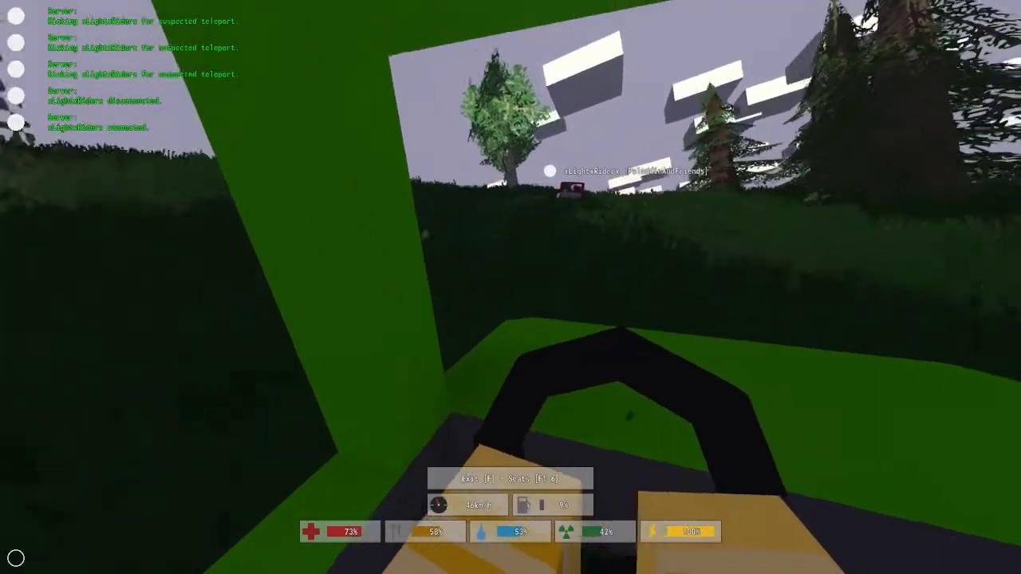
{"action": "key", "text": "w"}
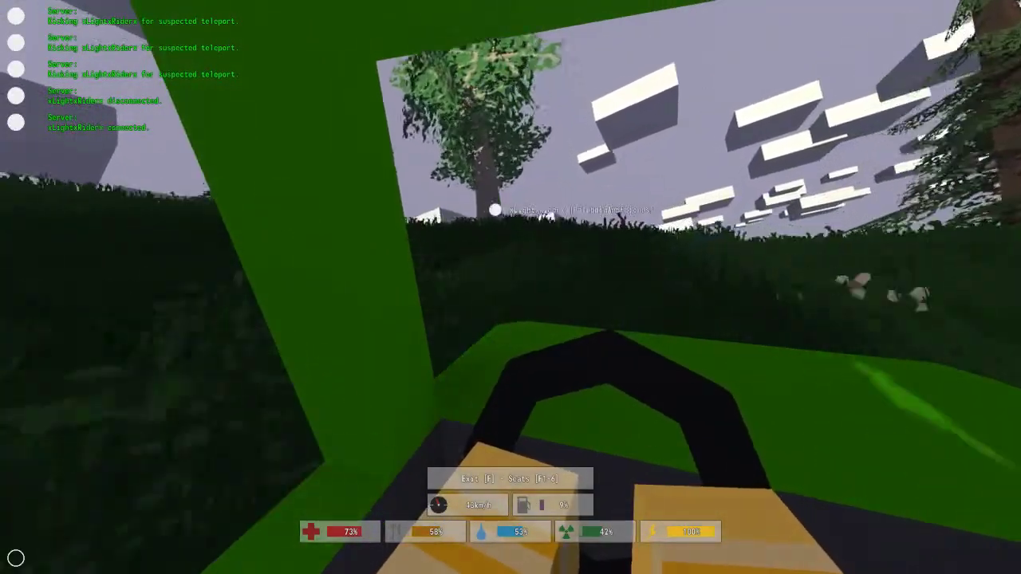
{"action": "key", "text": "w"}
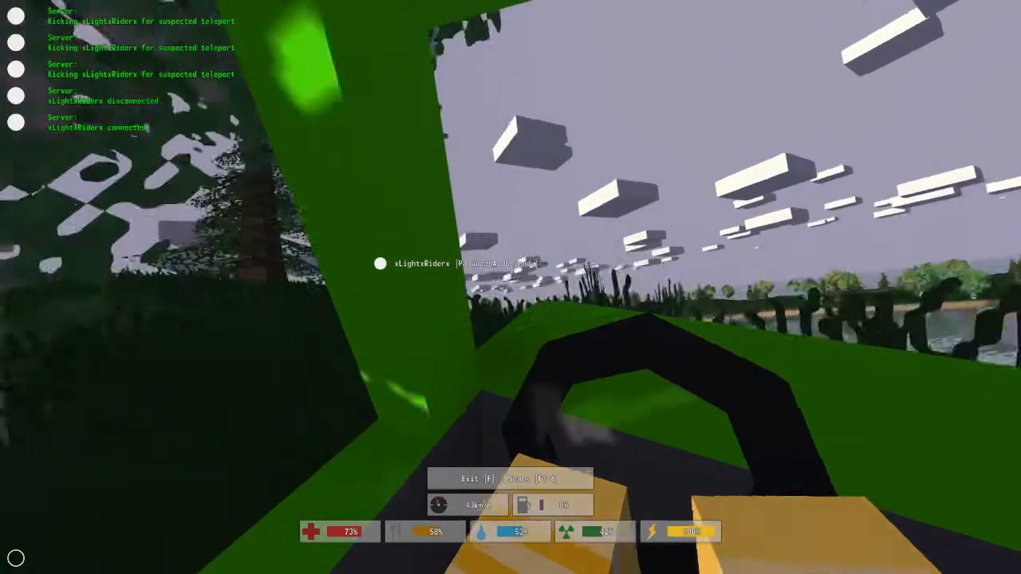
{"action": "key", "text": "w"}
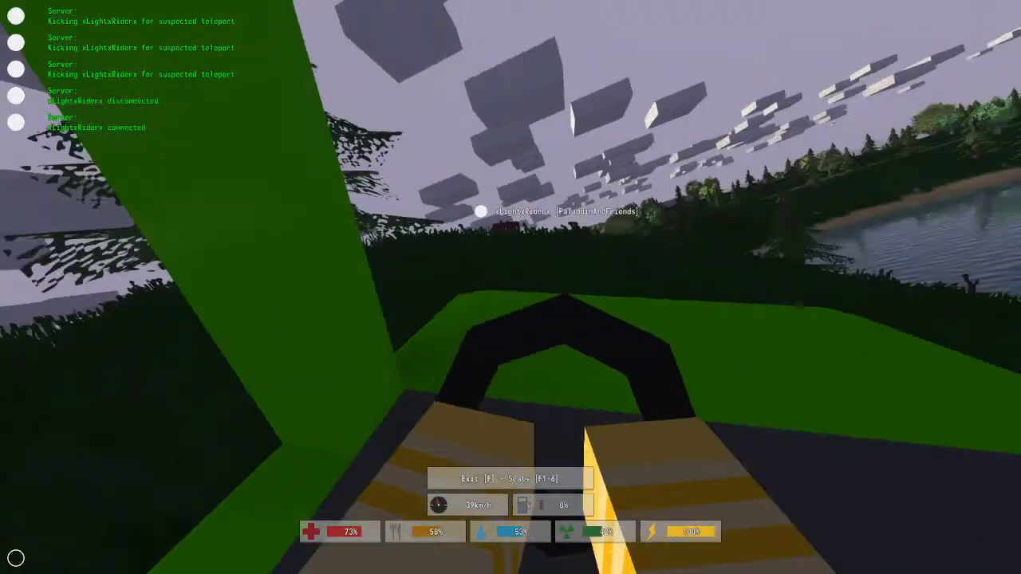
{"action": "key", "text": "w"}
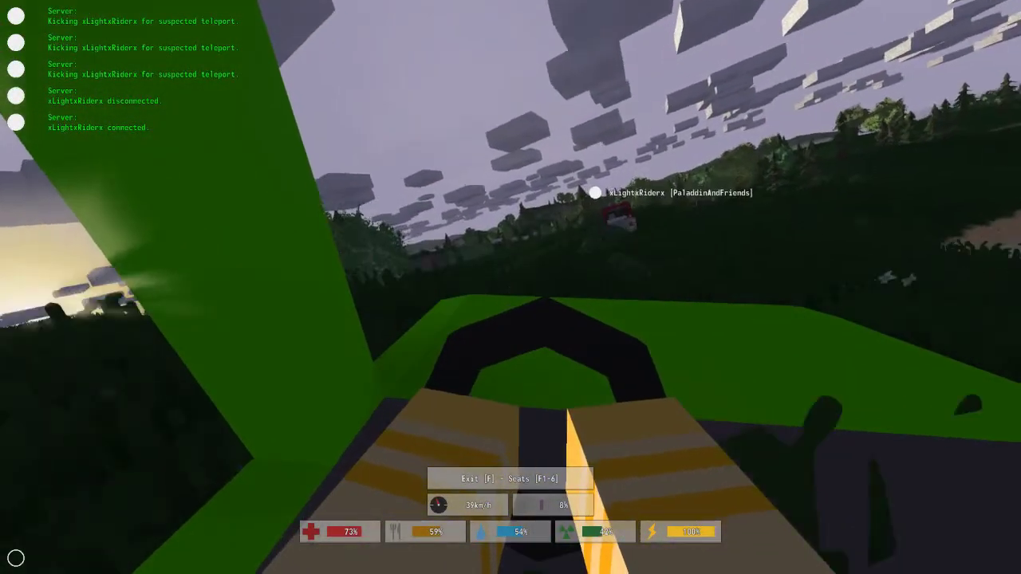
{"action": "key", "text": "w"}
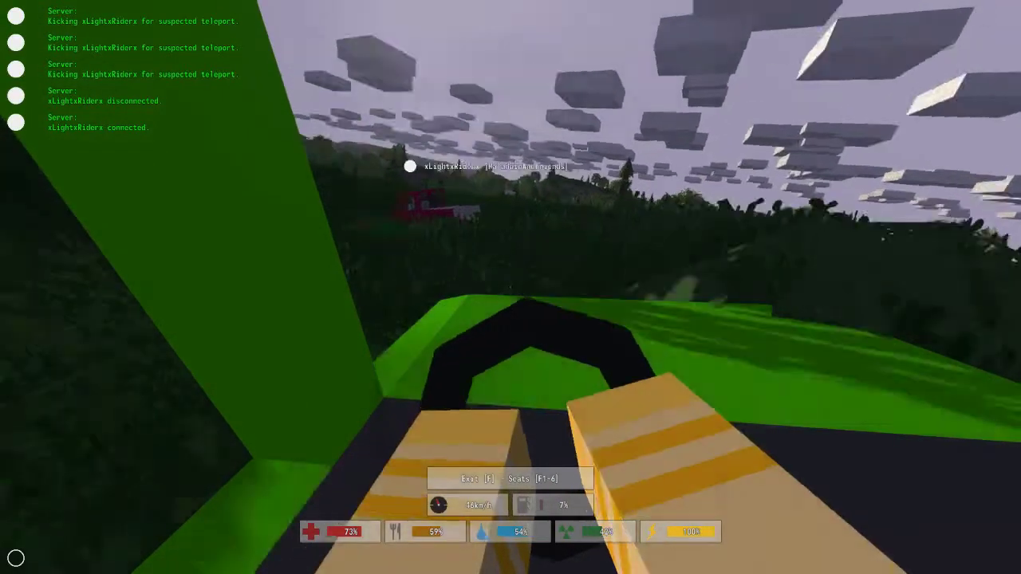
{"action": "key", "text": "w"}
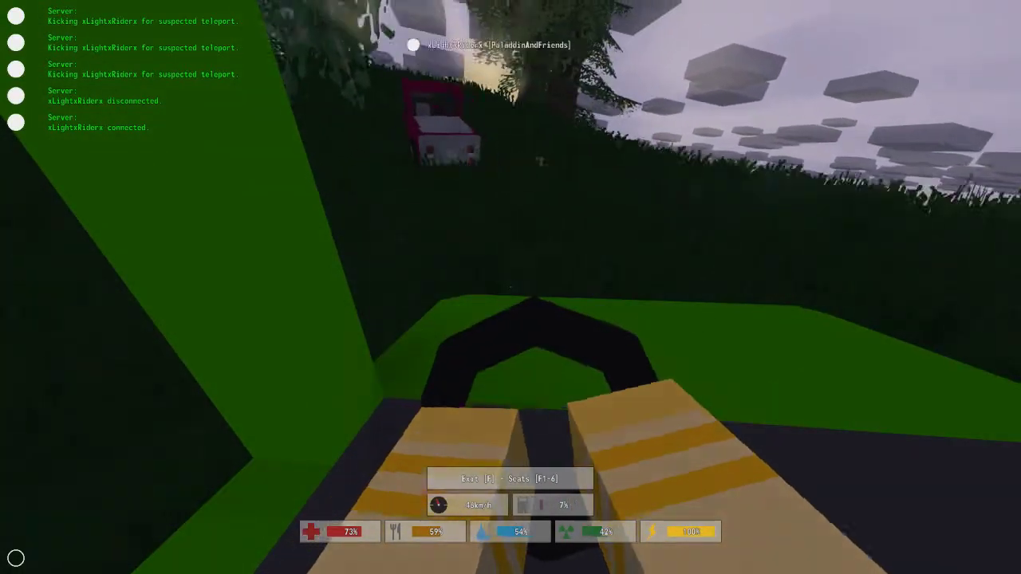
{"action": "key", "text": "w"}
{"action": "key", "text": "w"}
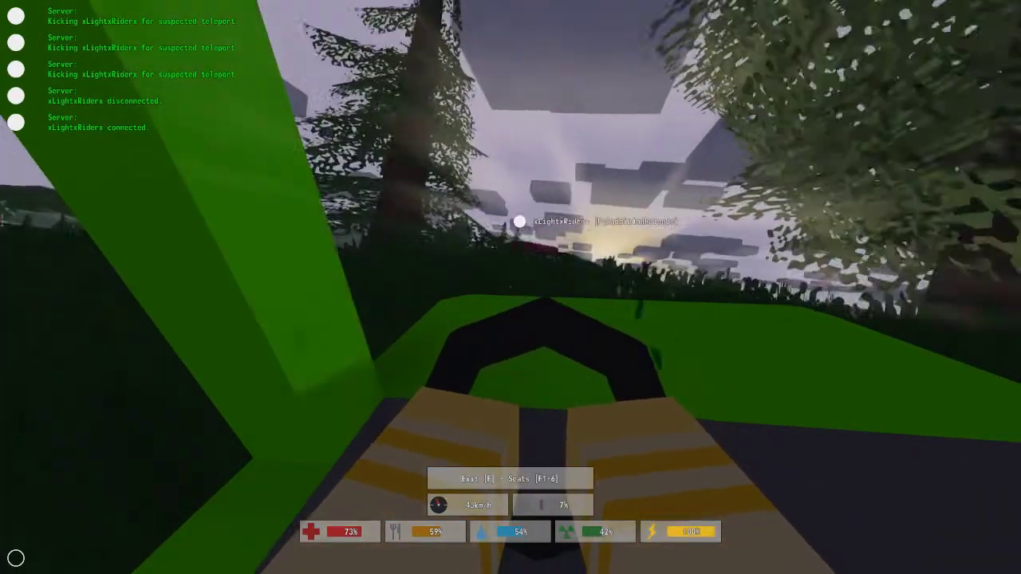
{"action": "key", "text": "w"}
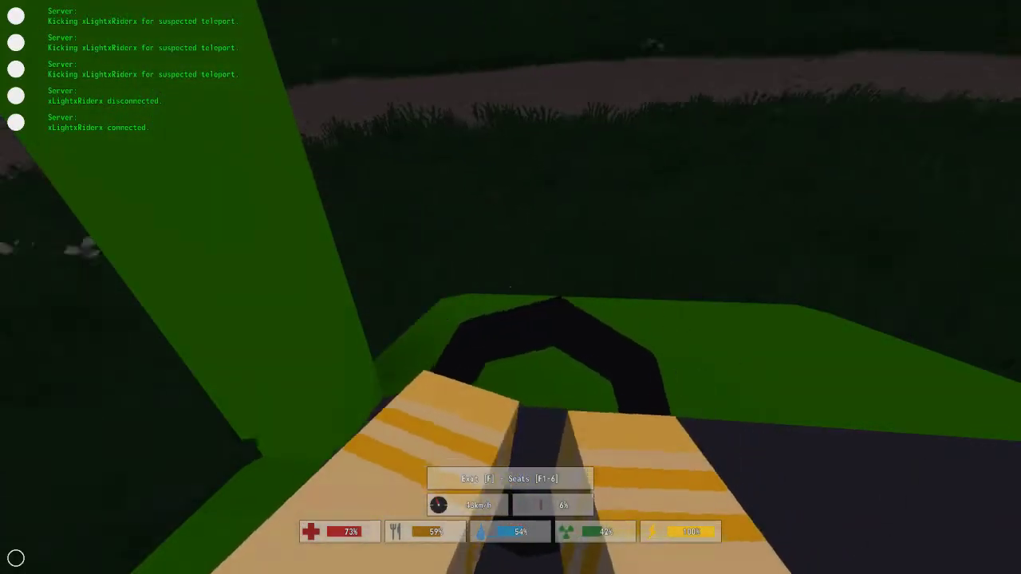
Turn onto the dirt road and follow the friend's red car down it.
{"action": "key", "text": "w"}
{"action": "key", "text": "w"}
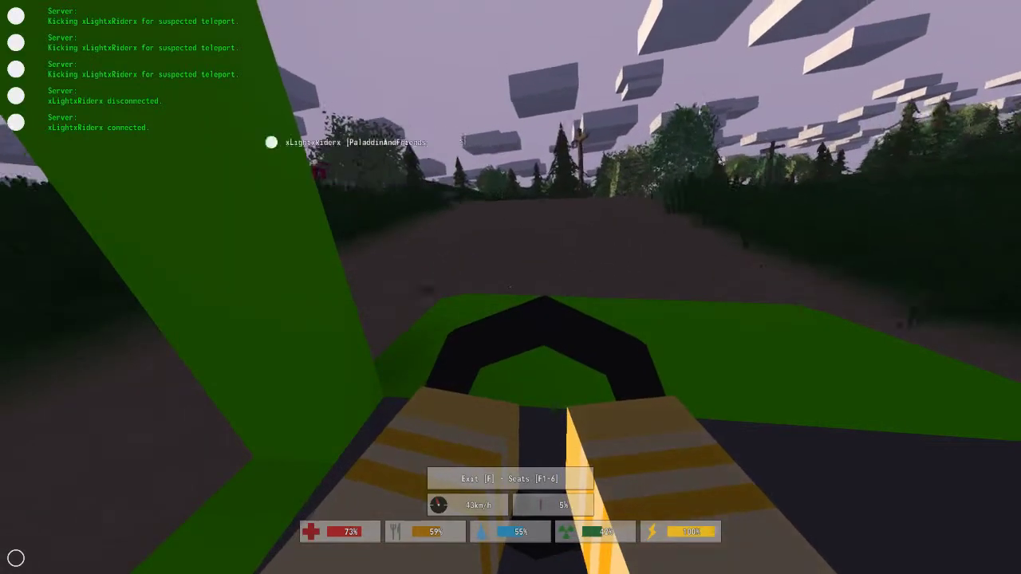
{"action": "key", "text": "w"}
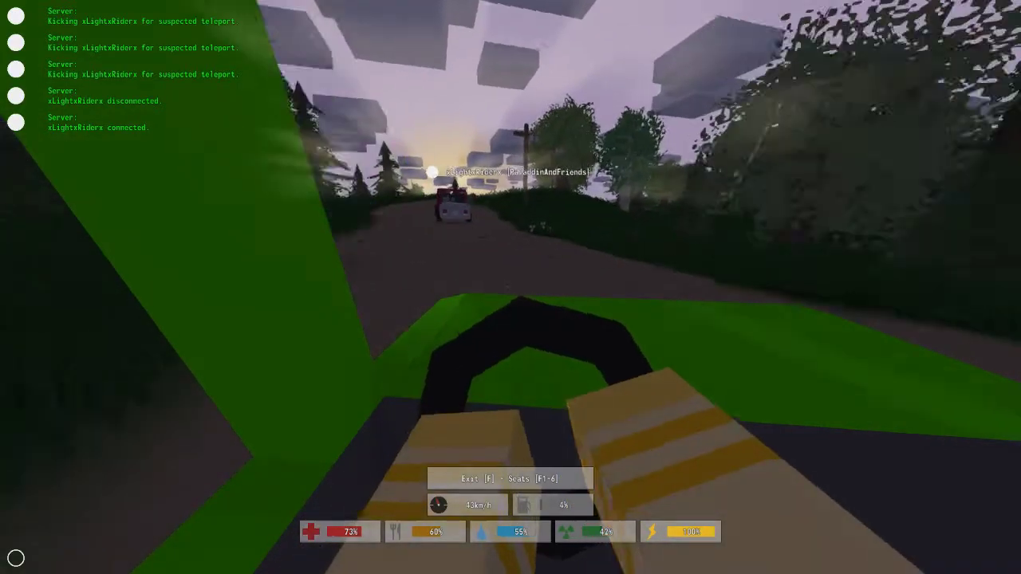
{"action": "key", "text": "w"}
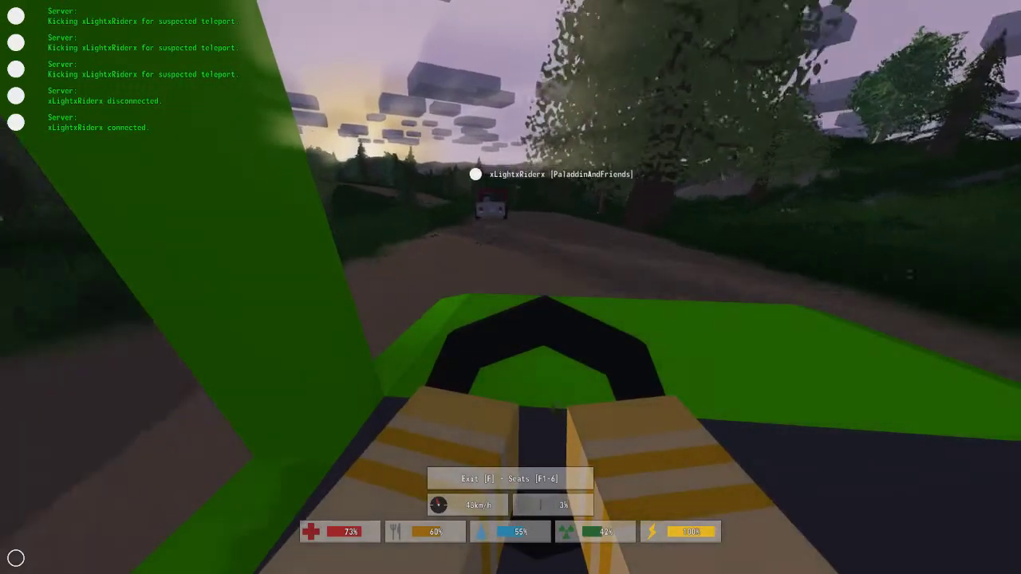
{"action": "key", "text": "w"}
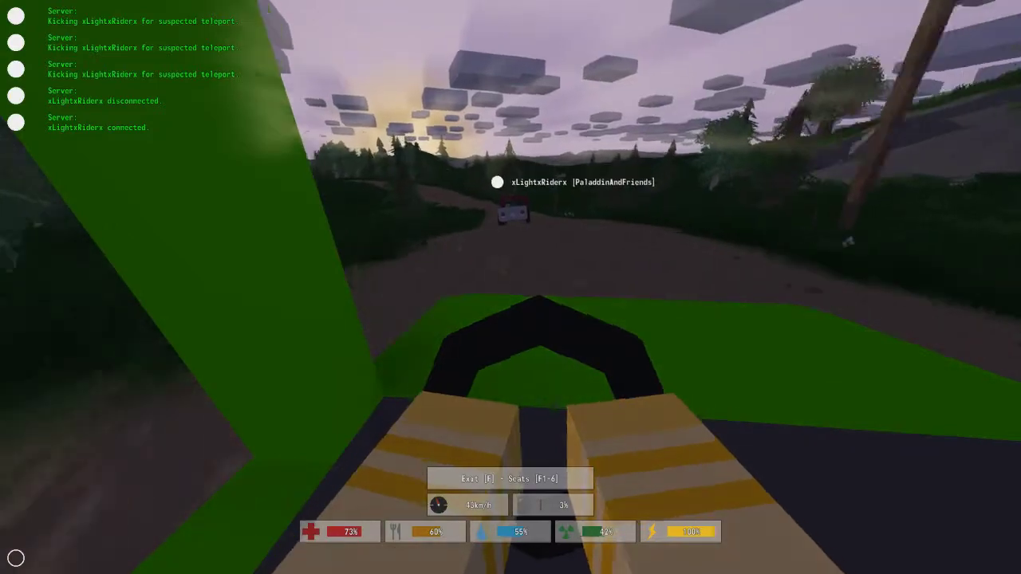
{"action": "key", "text": "w"}
{"action": "key", "text": "a"}
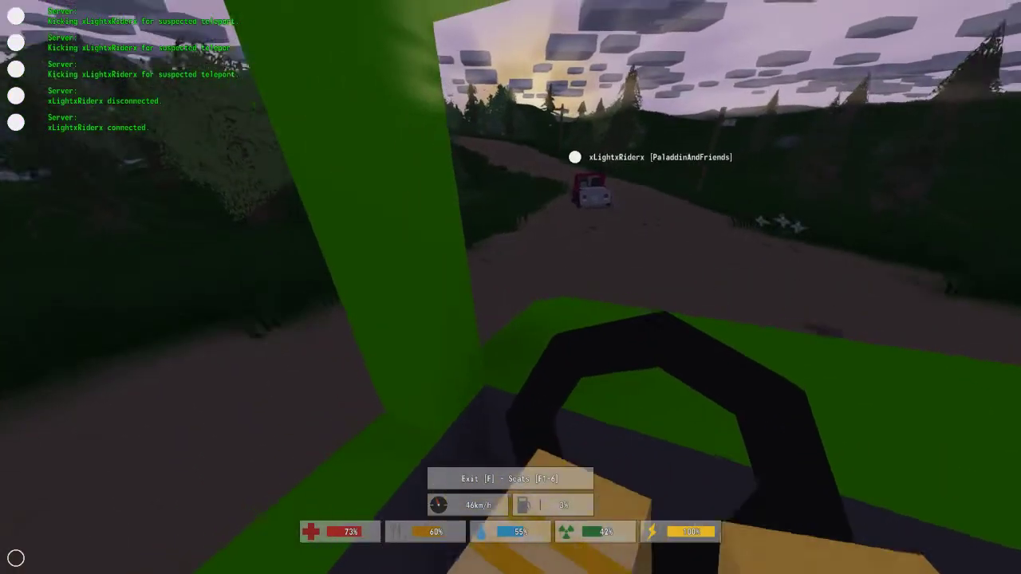
{"action": "key", "text": "w"}
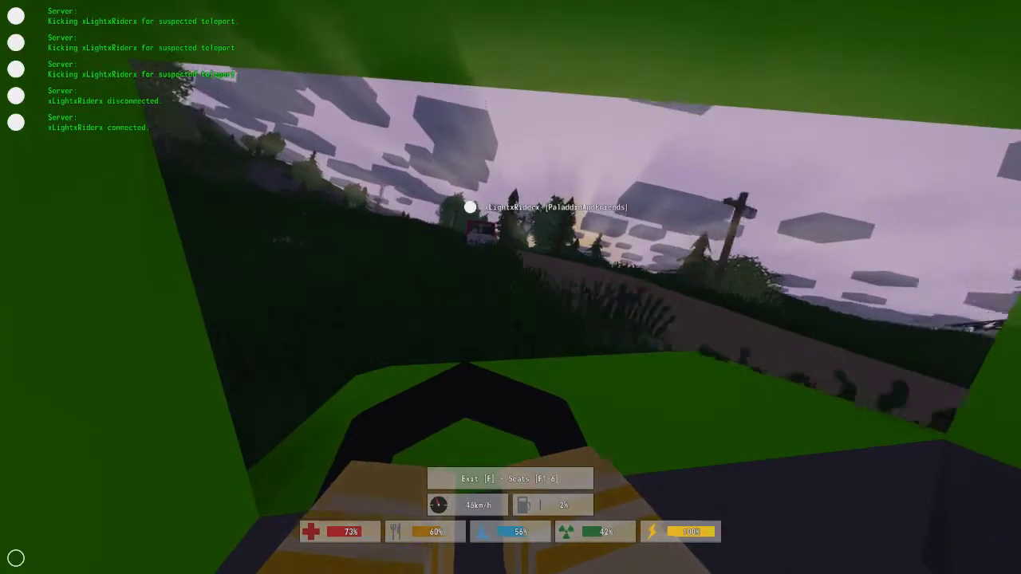
Keep accelerating the green truck along the dirt road until its fuel reaches 0%.
{"action": "key", "text": "w"}
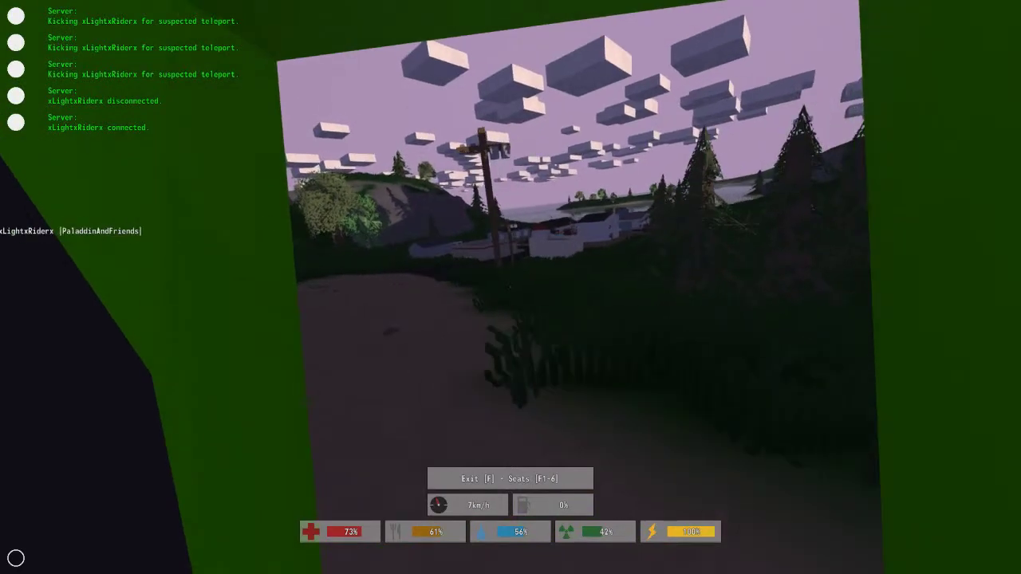
{"action": "key", "text": "w"}
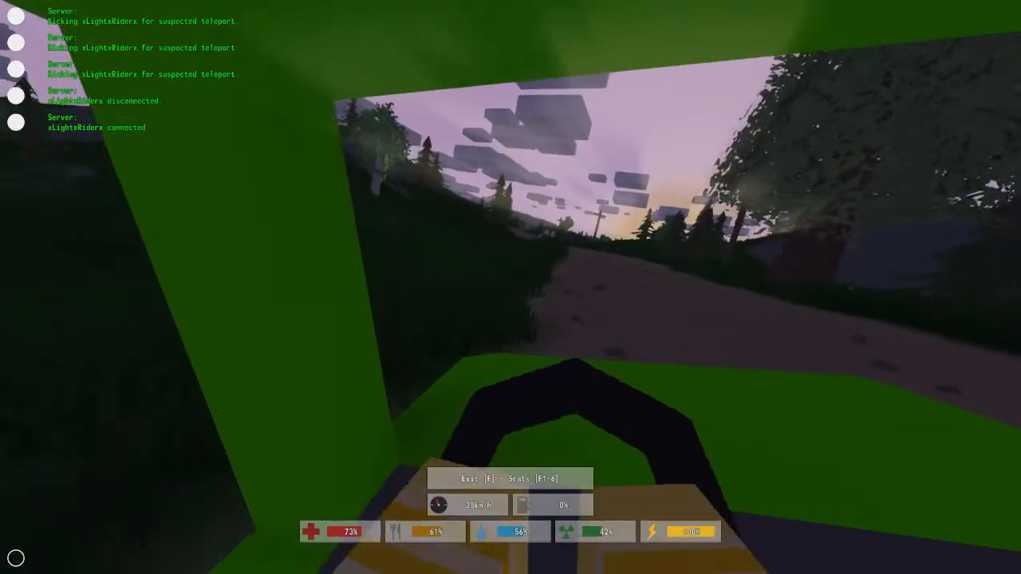
{"action": "key", "text": "w"}
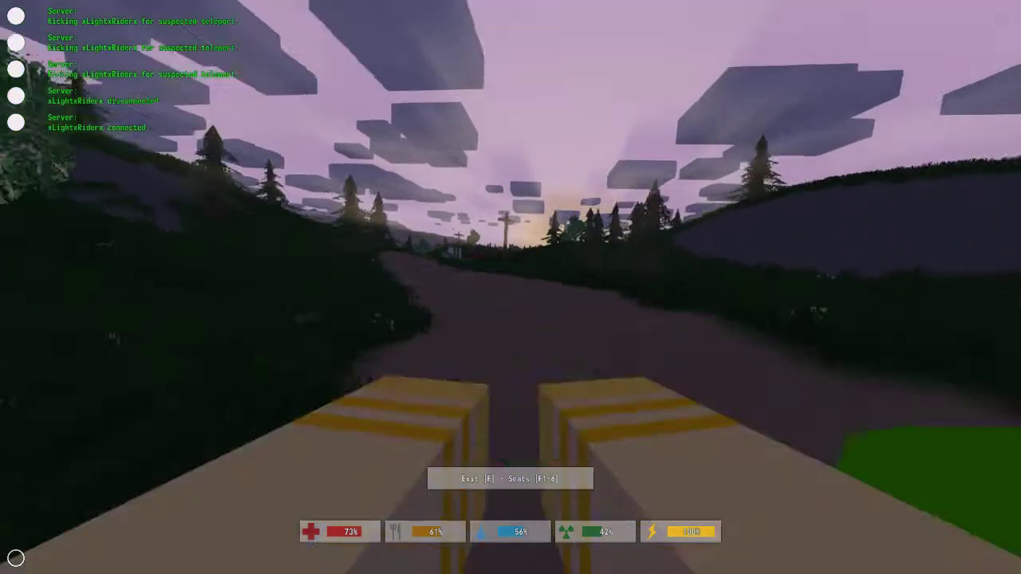
Leave the green vehicle and climb into the red truck.
{"action": "key", "text": "f"}
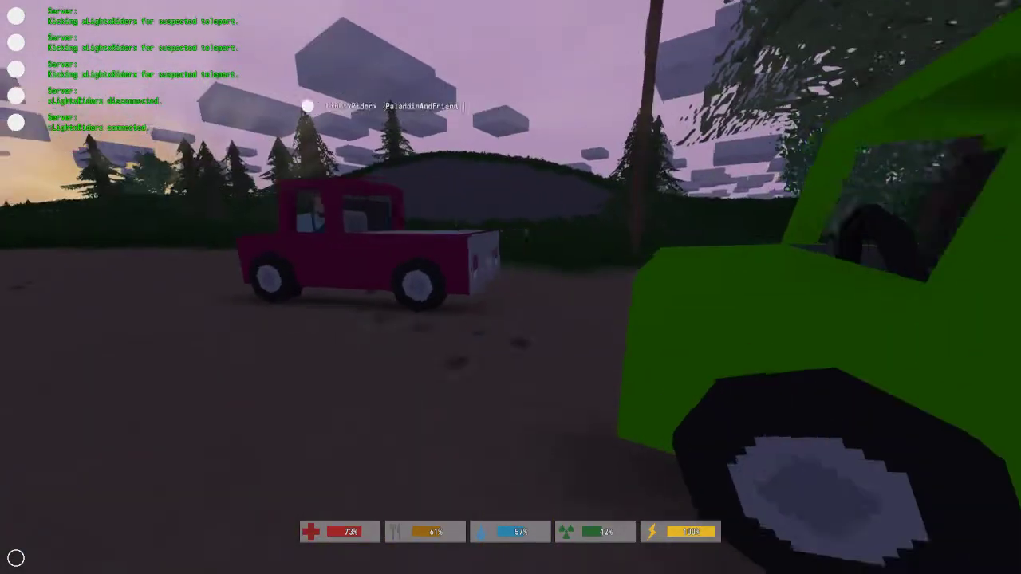
{"action": "key", "text": "w"}
{"action": "key", "text": "f"}
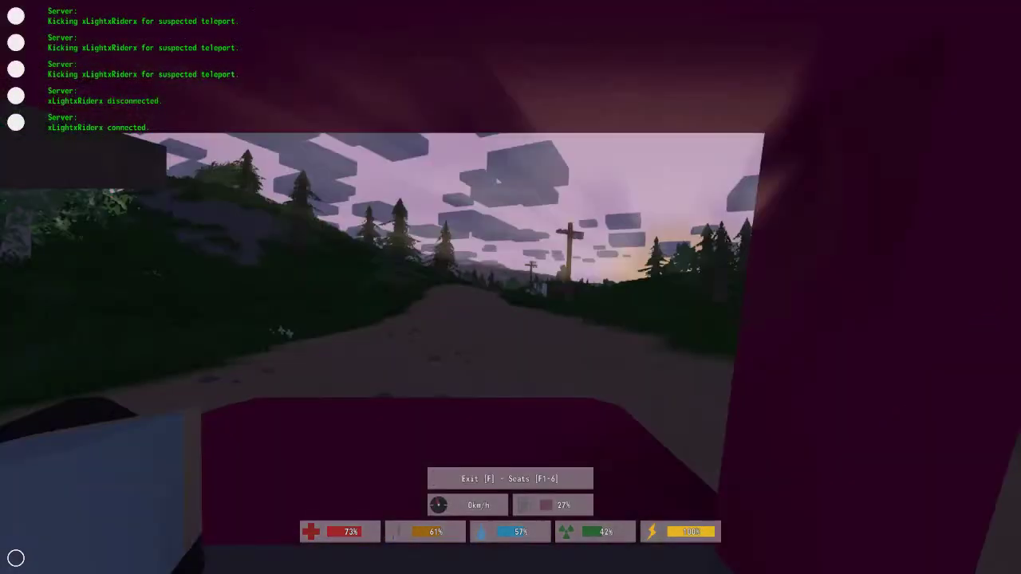
{"action": "key", "text": "w"}
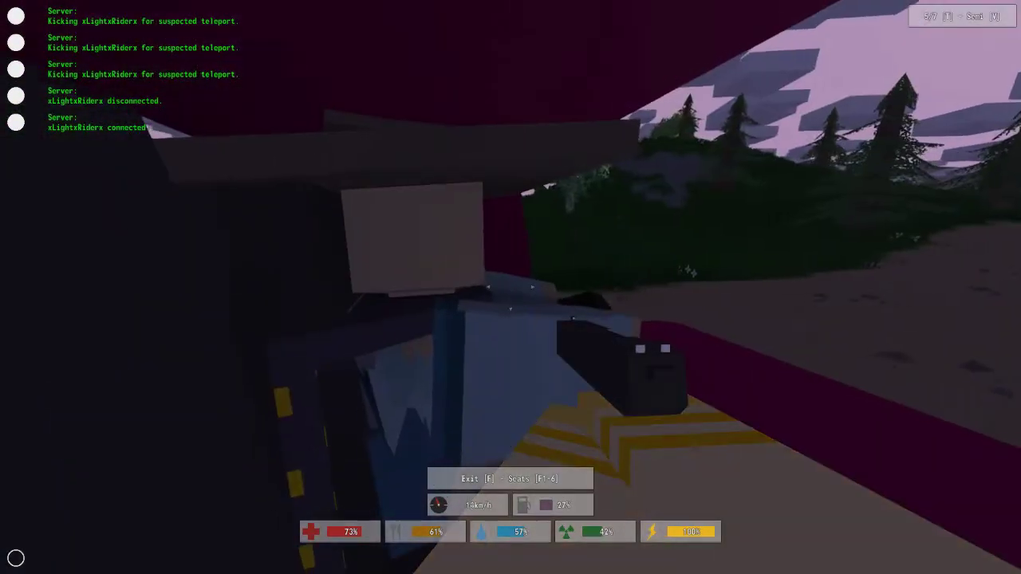
Jump out of the red truck, chase it down the road, and climb back in.
{"action": "key", "text": "f"}
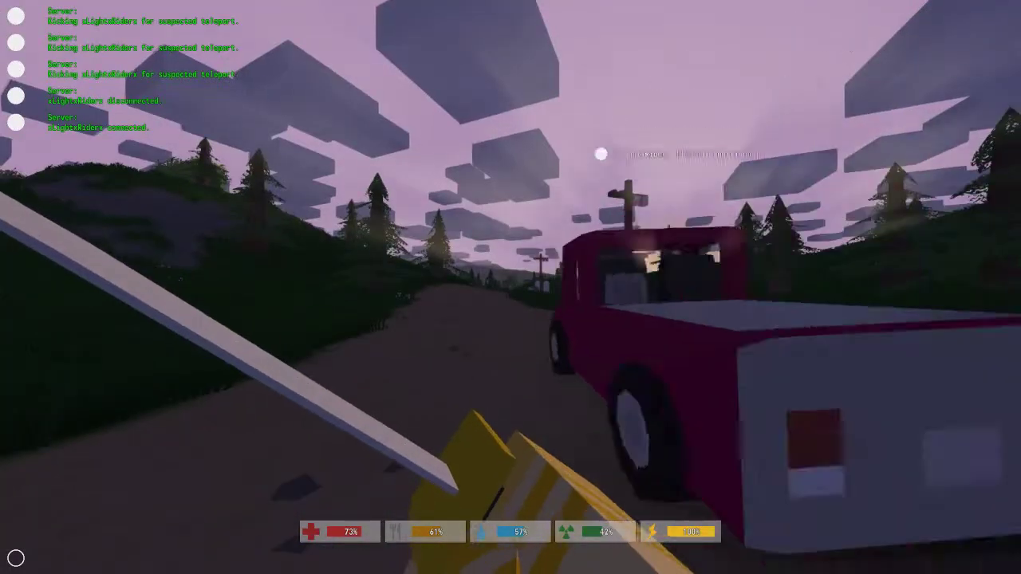
{"action": "key", "text": "w"}
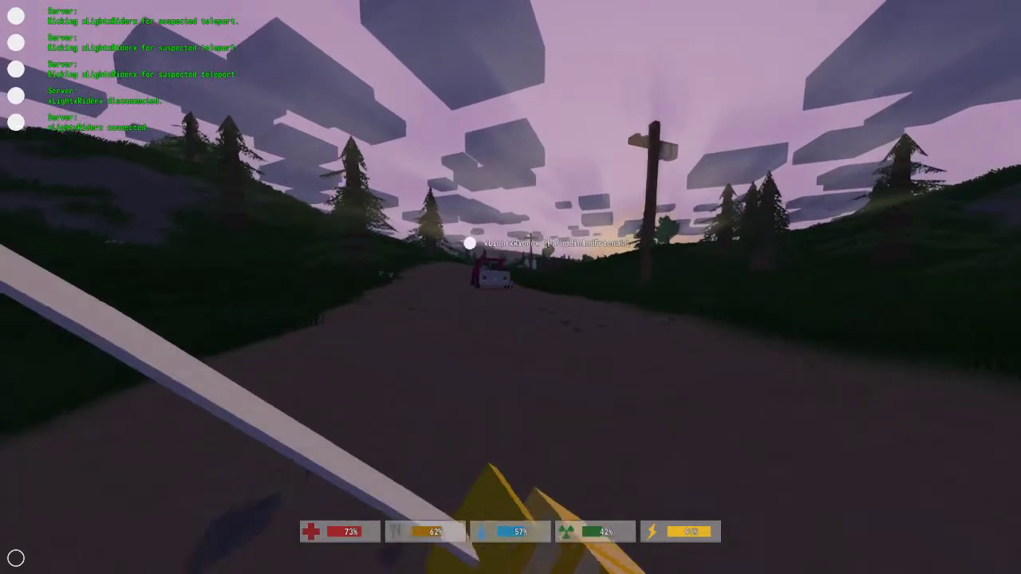
{"action": "key", "text": "w"}
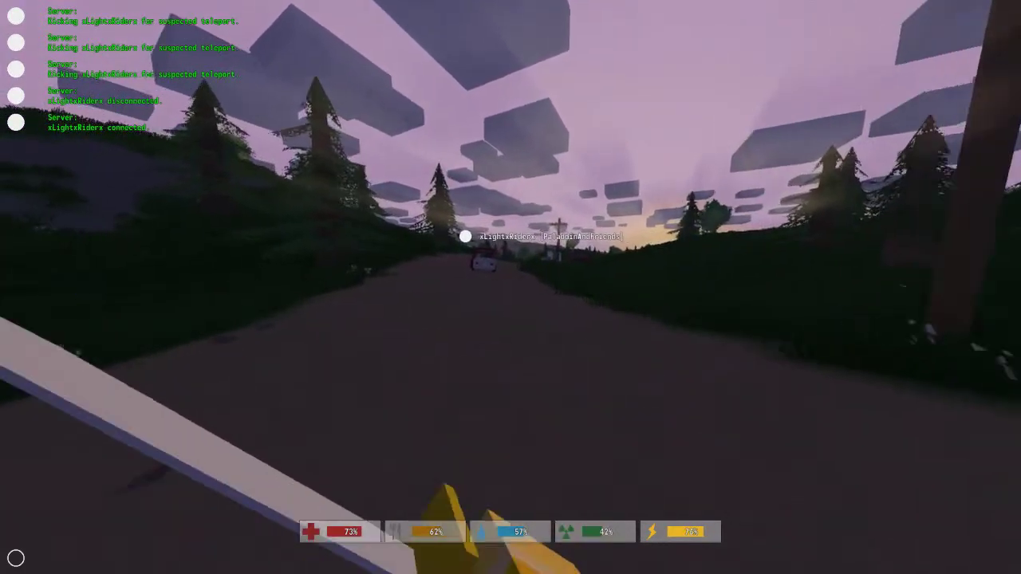
{"action": "key", "text": "w"}
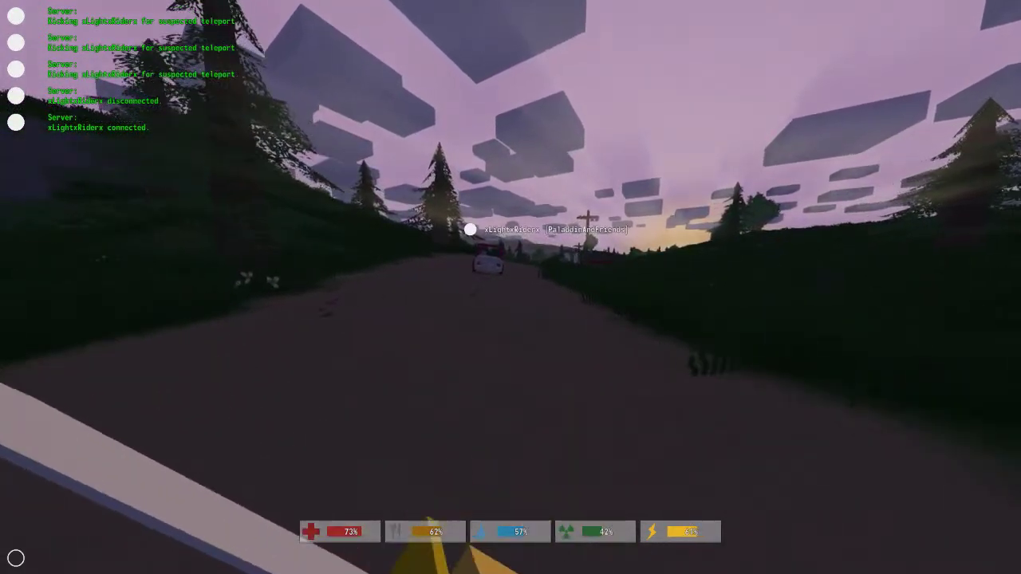
{"action": "key", "text": "w"}
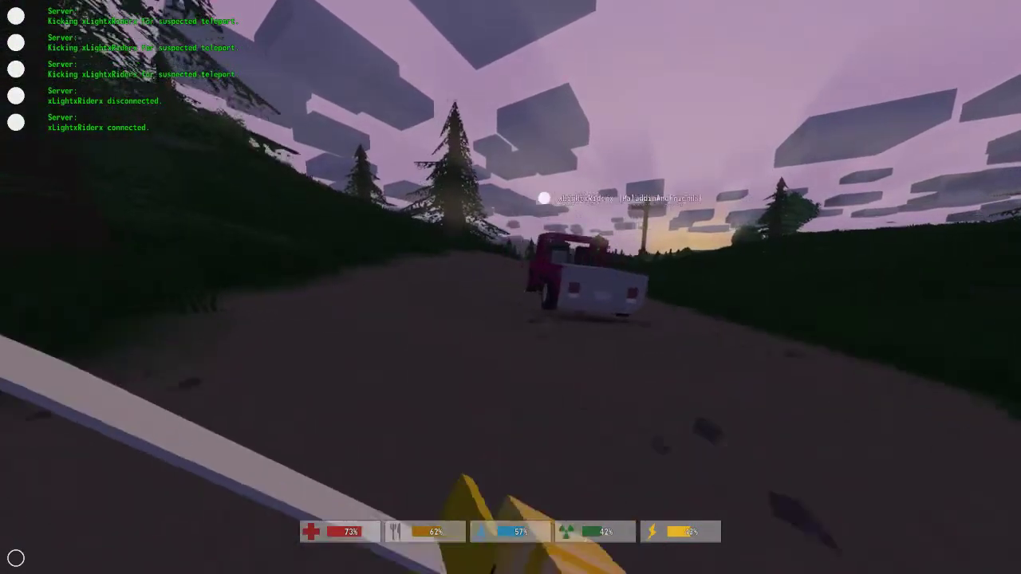
{"action": "key", "text": "w"}
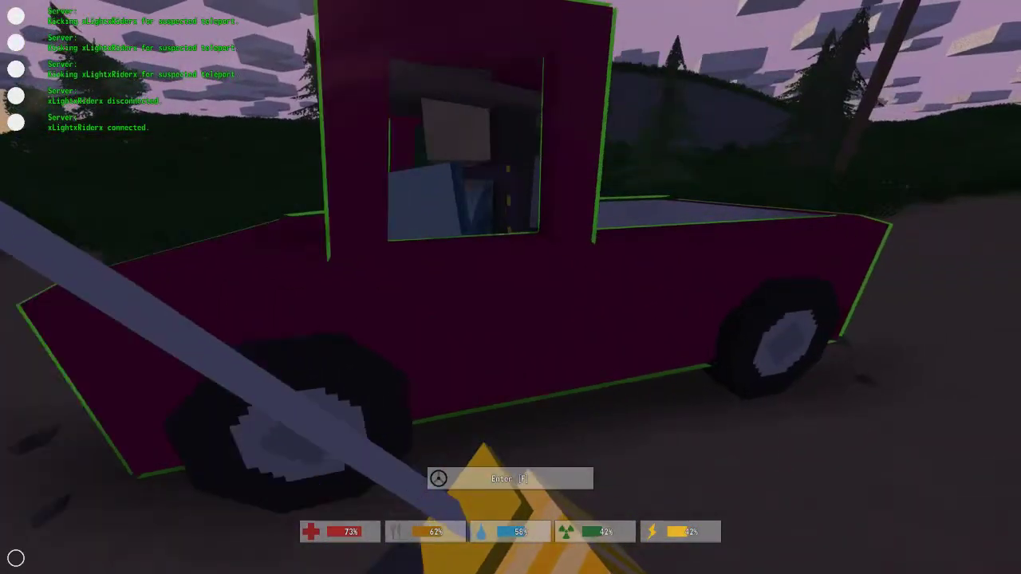
{"action": "key", "text": "f"}
Ride along the tree-lined road, drawing and holstering the pistol.
{"action": "key", "text": "w"}
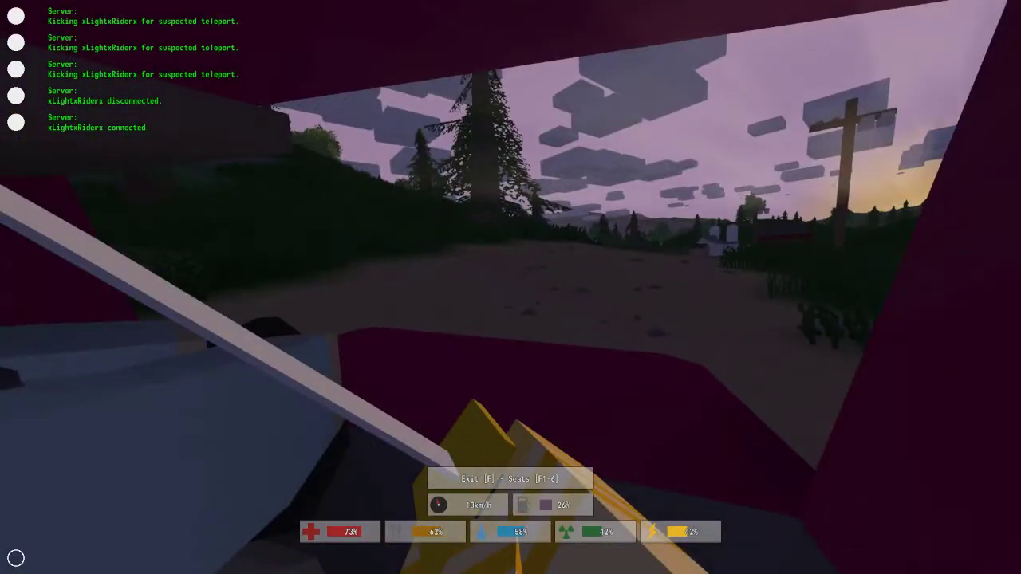
{"action": "key", "text": "w"}
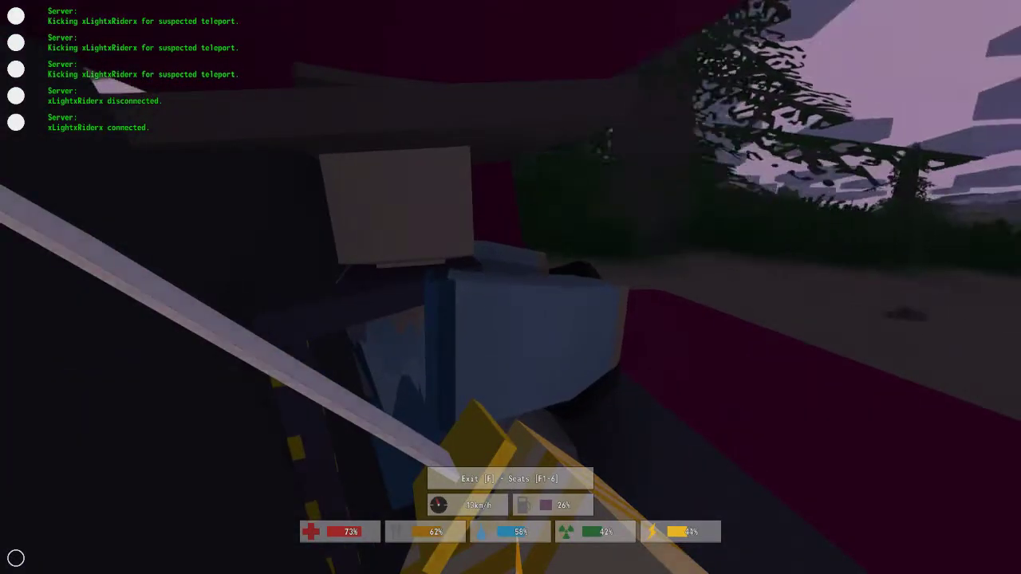
{"action": "key", "text": "w"}
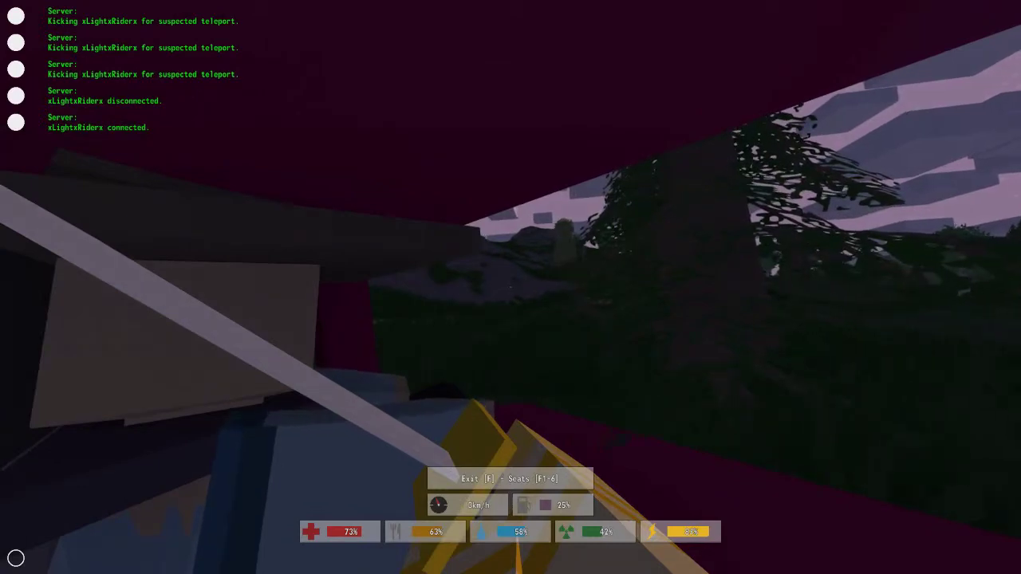
{"action": "key", "text": "w"}
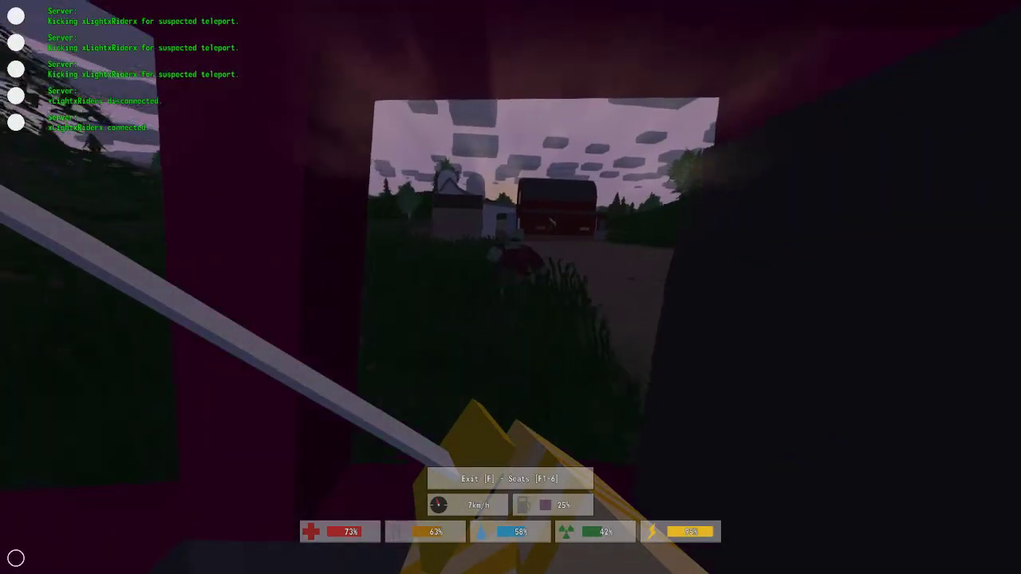
{"action": "key", "text": "1"}
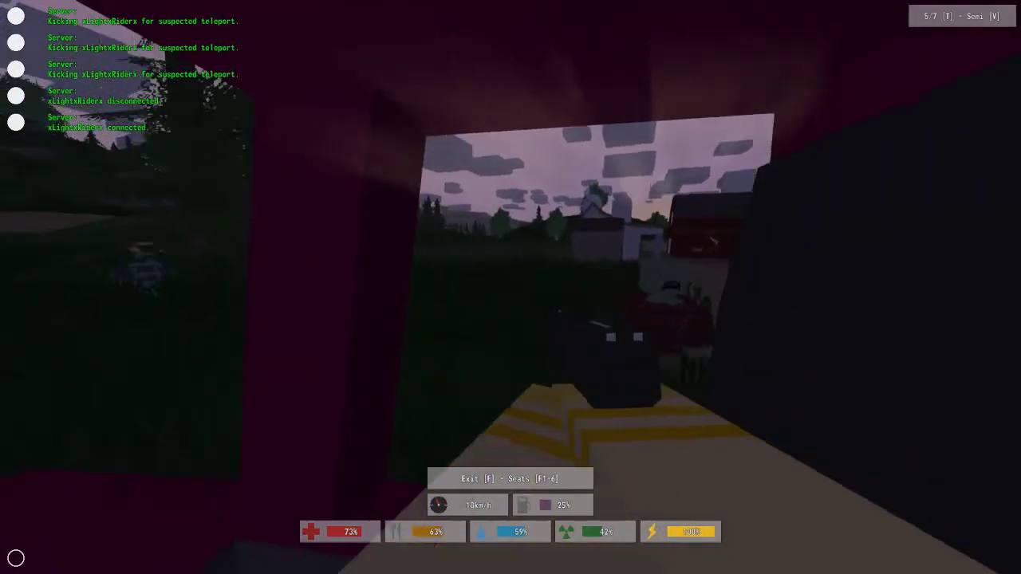
{"action": "key", "text": "w"}
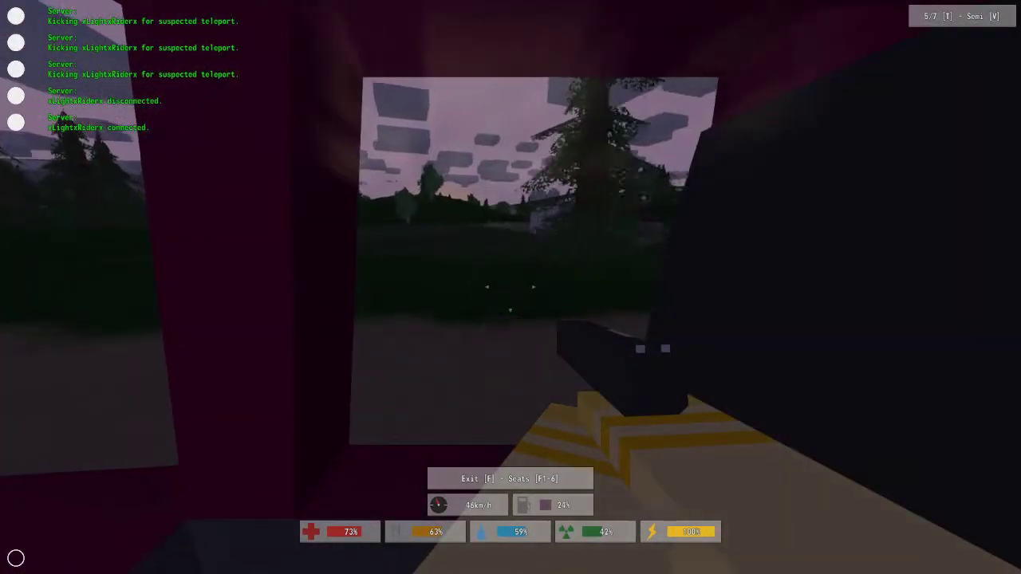
{"action": "key", "text": "1"}
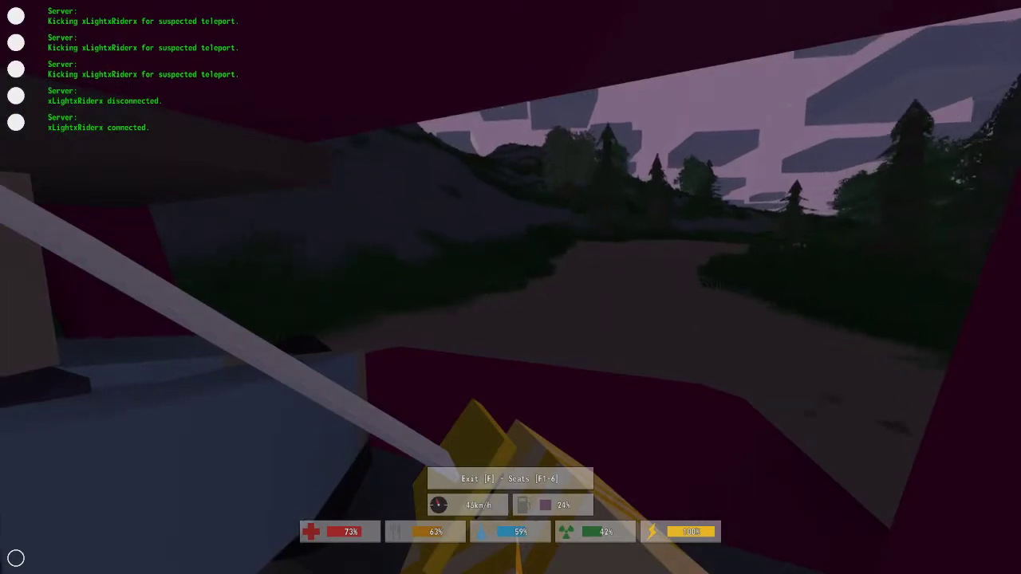
{"action": "key", "text": "w"}
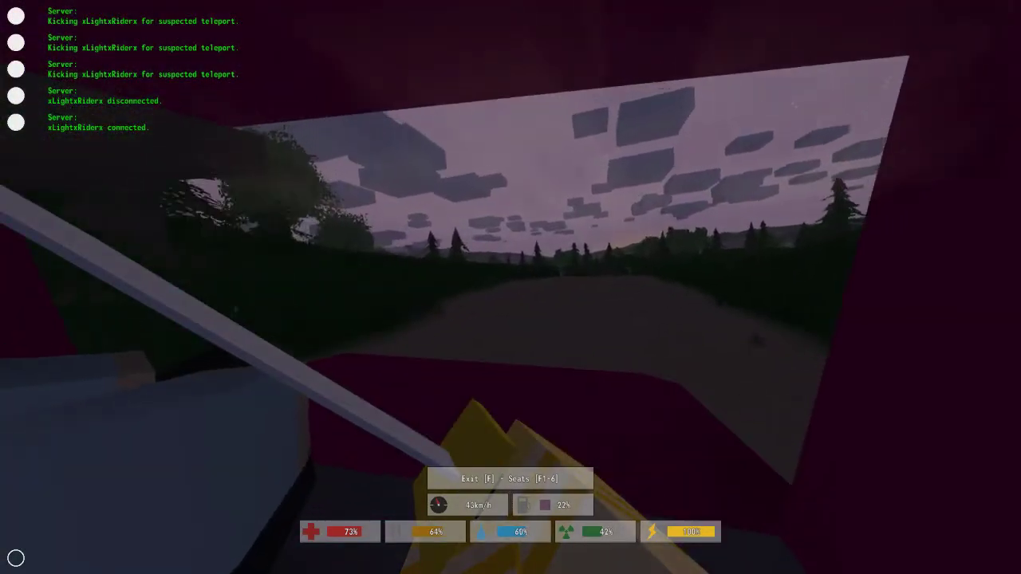
{"action": "key", "text": "2"}
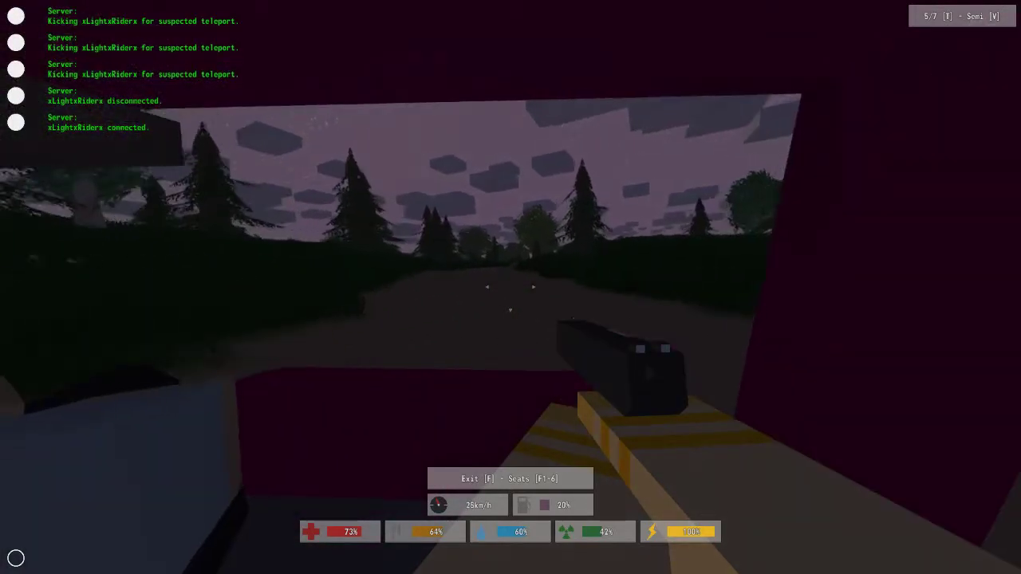
Switch guns, speed the car toward town, and move to another seat.
{"action": "key", "text": "r"}
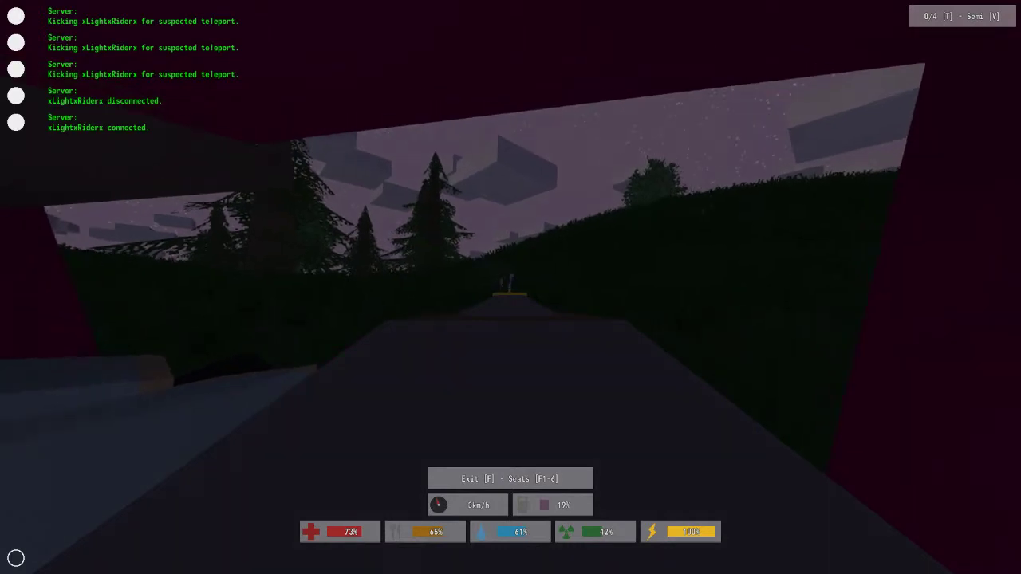
{"action": "key", "text": "w"}
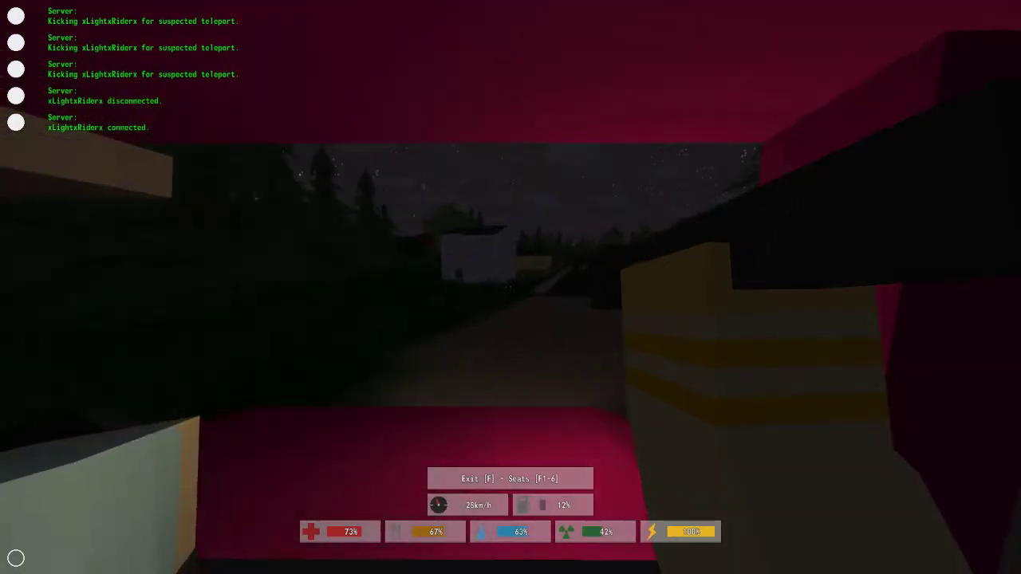
{"action": "key", "text": "F2"}
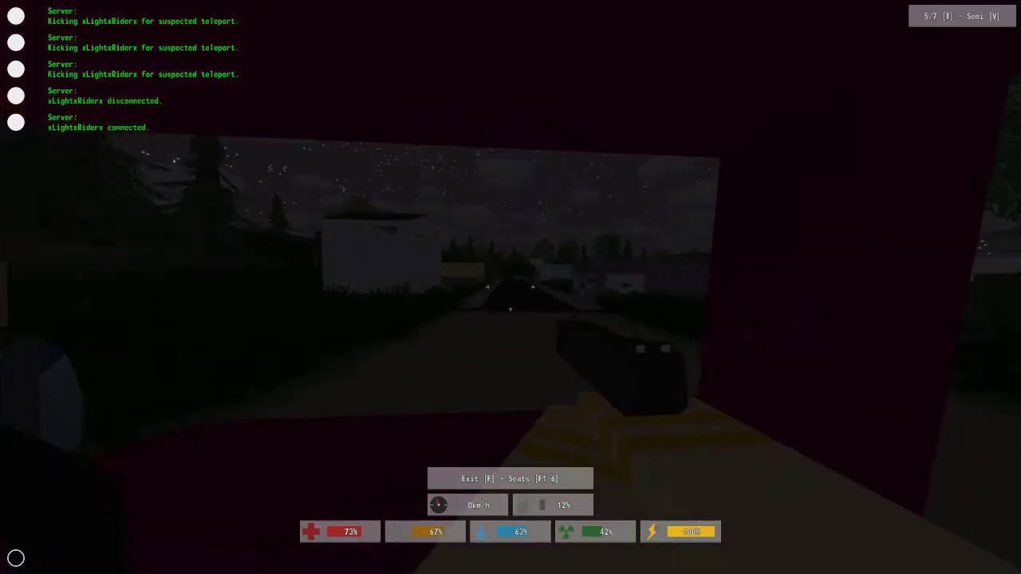
Exit the car and club two zombies with repeated melee strikes.
{"action": "key", "text": "f"}
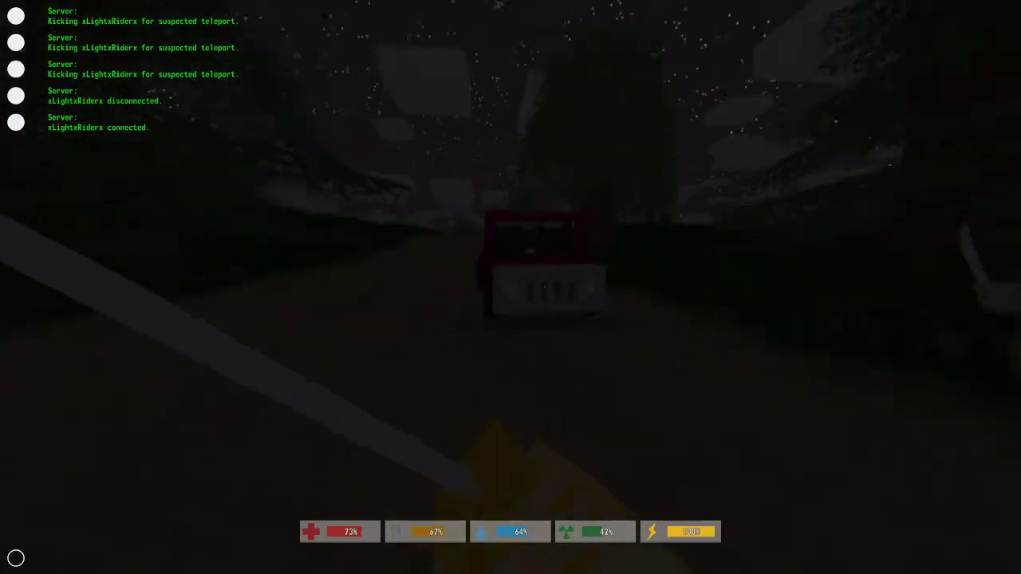
{"action": "left_click", "coordinate": [511, 287]}
{"action": "left_click", "coordinate": [511, 287]}
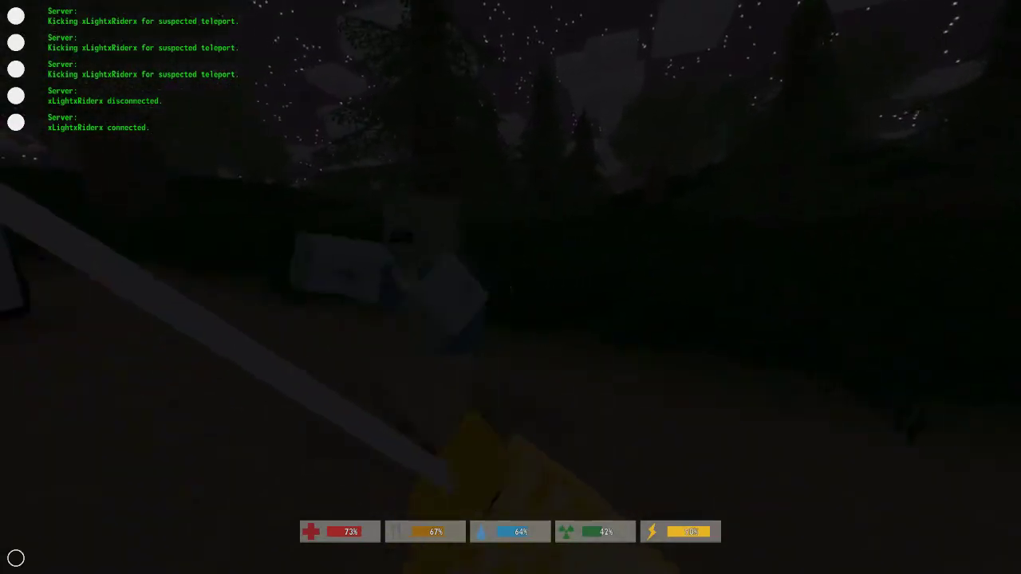
{"action": "left_click", "coordinate": [511, 287]}
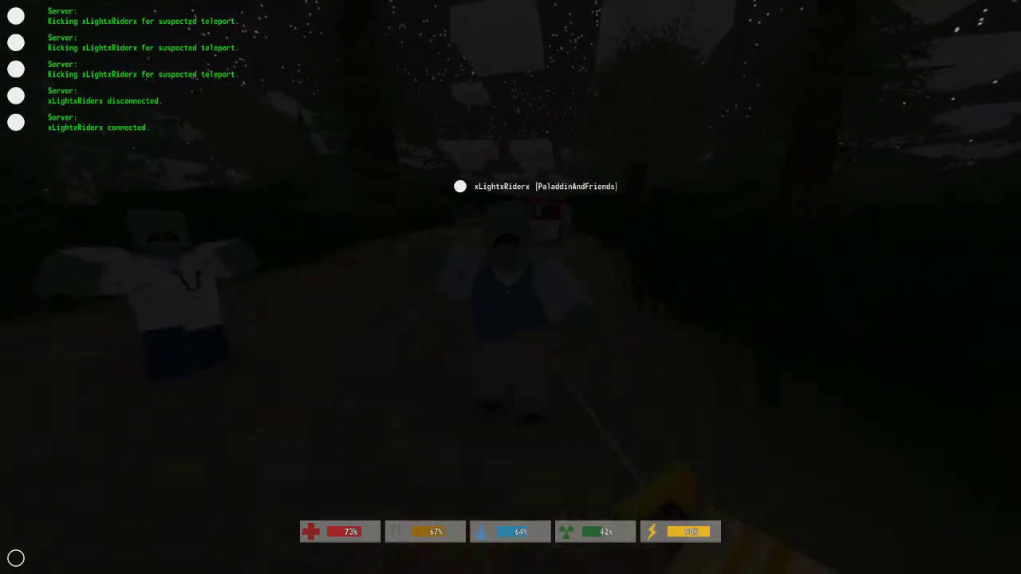
{"action": "left_click", "coordinate": [510, 288]}
{"action": "left_click", "coordinate": [510, 287]}
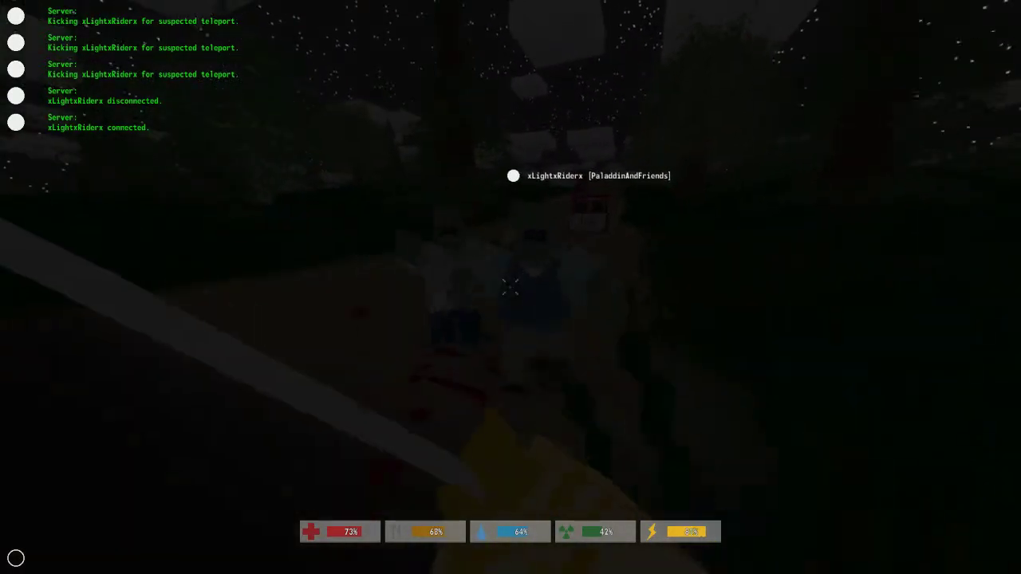
{"action": "left_click", "coordinate": [511, 287]}
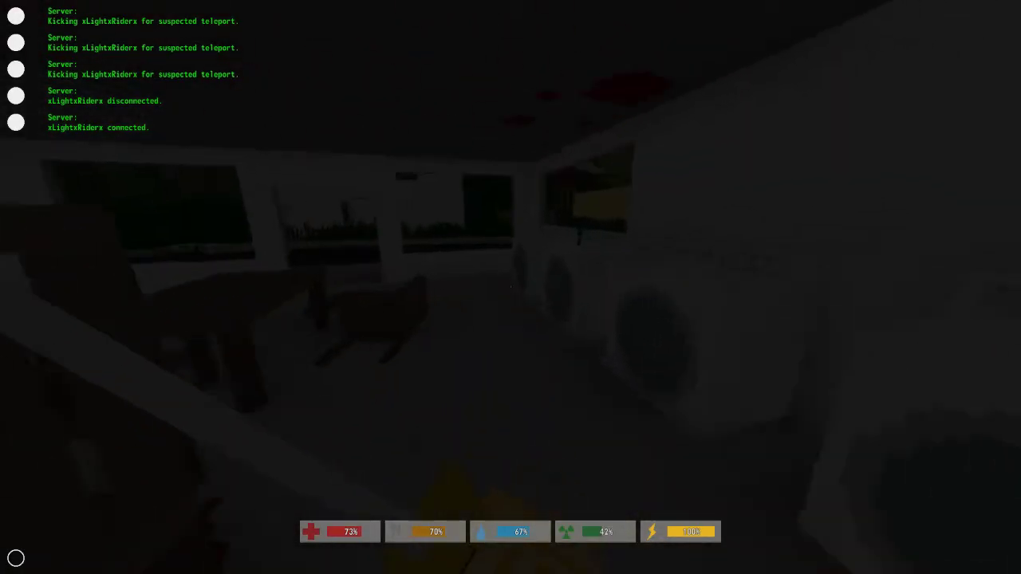
Hold the flashlight, enter the Clothes store, and grab the Brown Pants and Cloth.
{"action": "key", "text": "2"}
{"action": "key", "text": "1"}
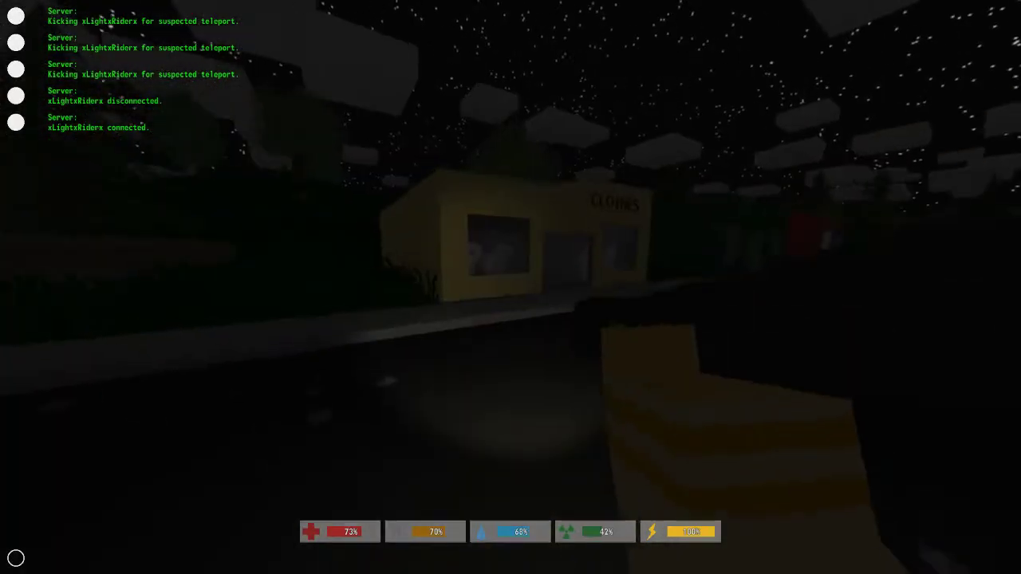
{"action": "key", "text": "w"}
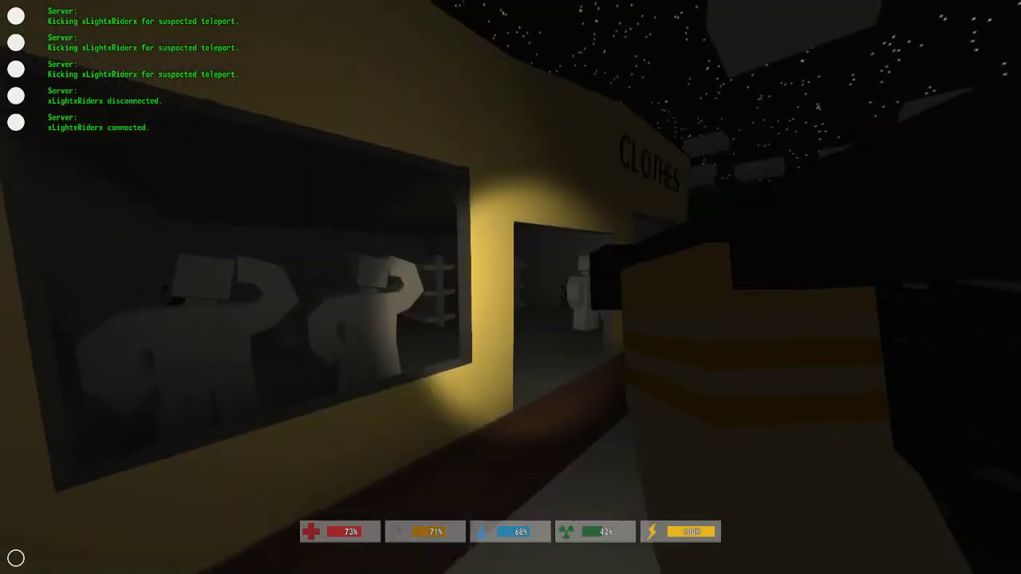
{"action": "key", "text": "w"}
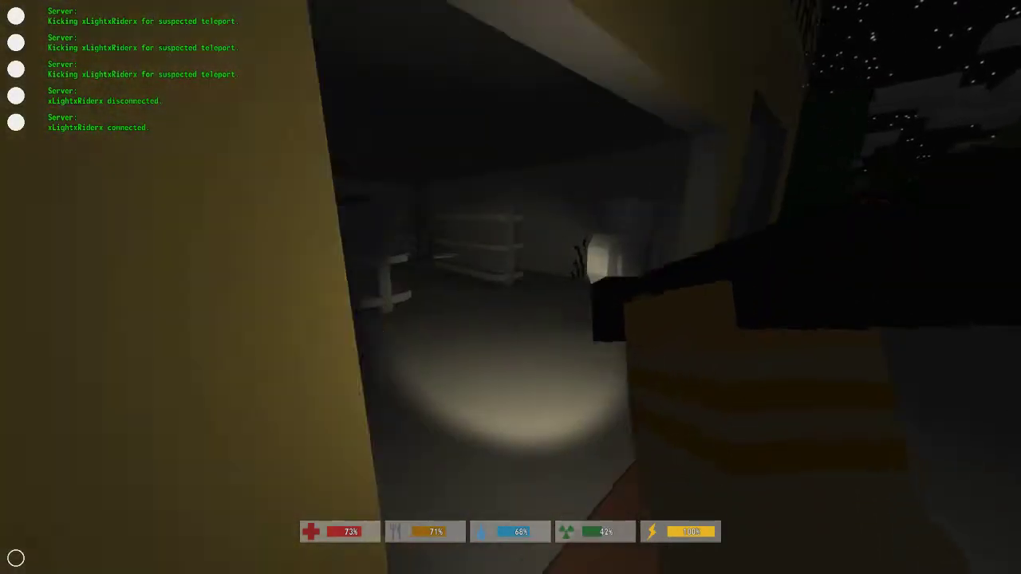
{"action": "key", "text": "w"}
{"action": "key", "text": "f"}
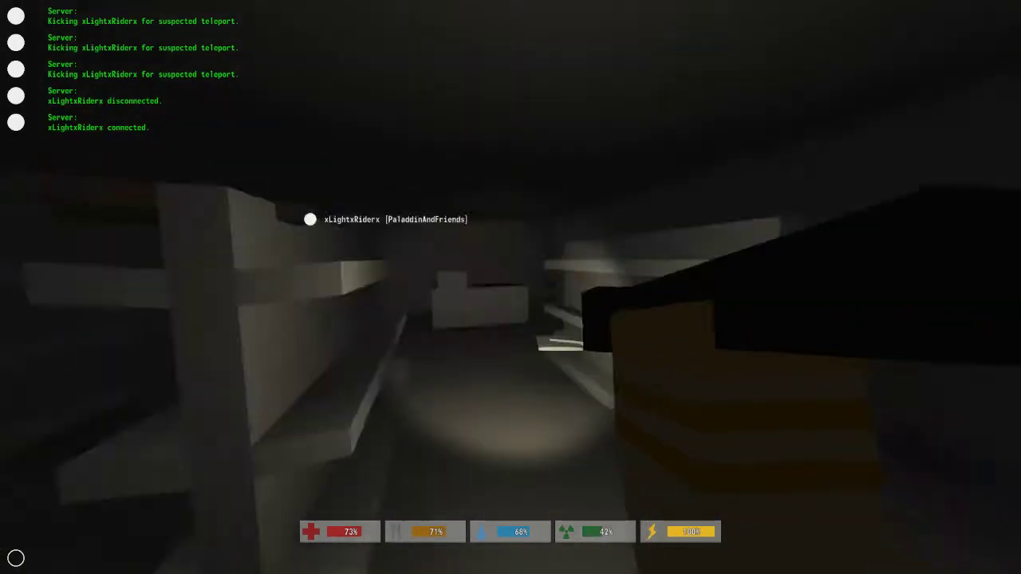
{"action": "key", "text": "f"}
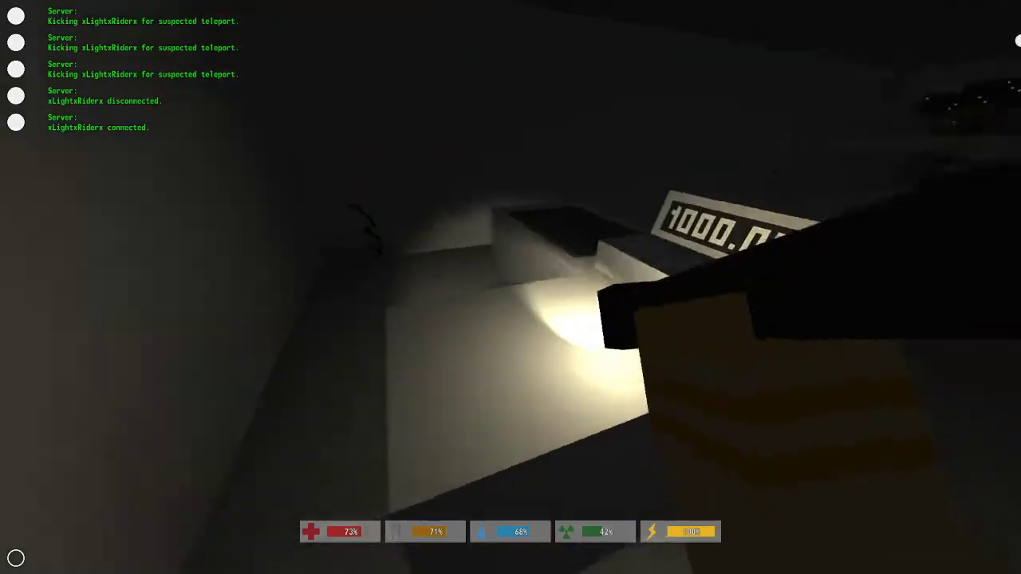
Head back outside past the yellow building and shoot the zombie with the pistol.
{"action": "key", "text": "w"}
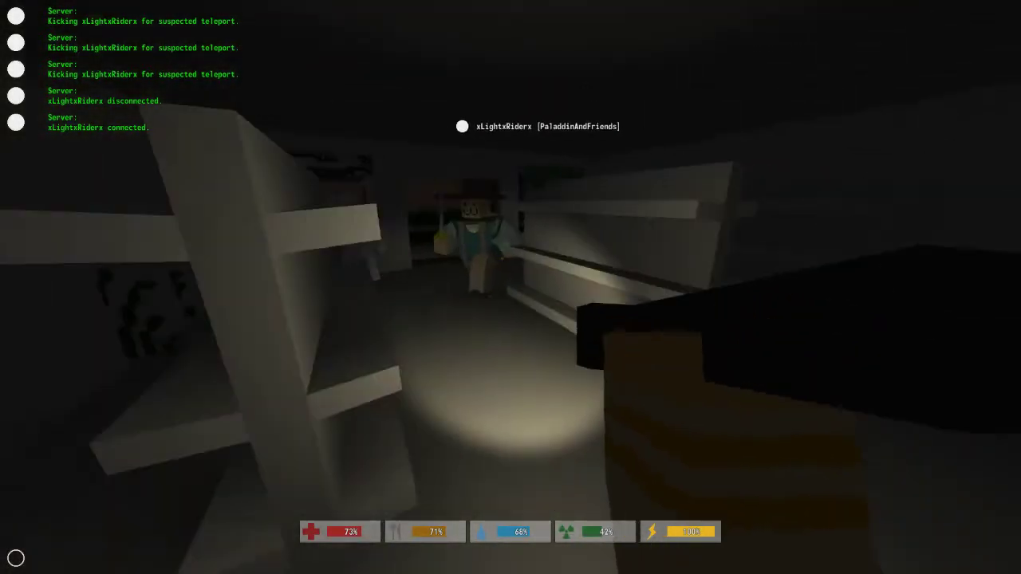
{"action": "key", "text": "w"}
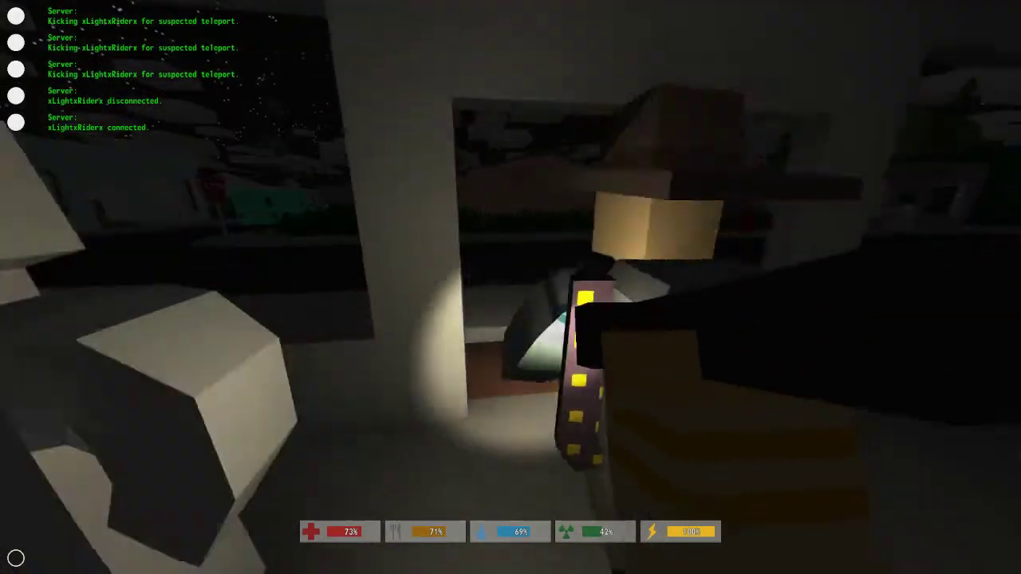
{"action": "key", "text": "w"}
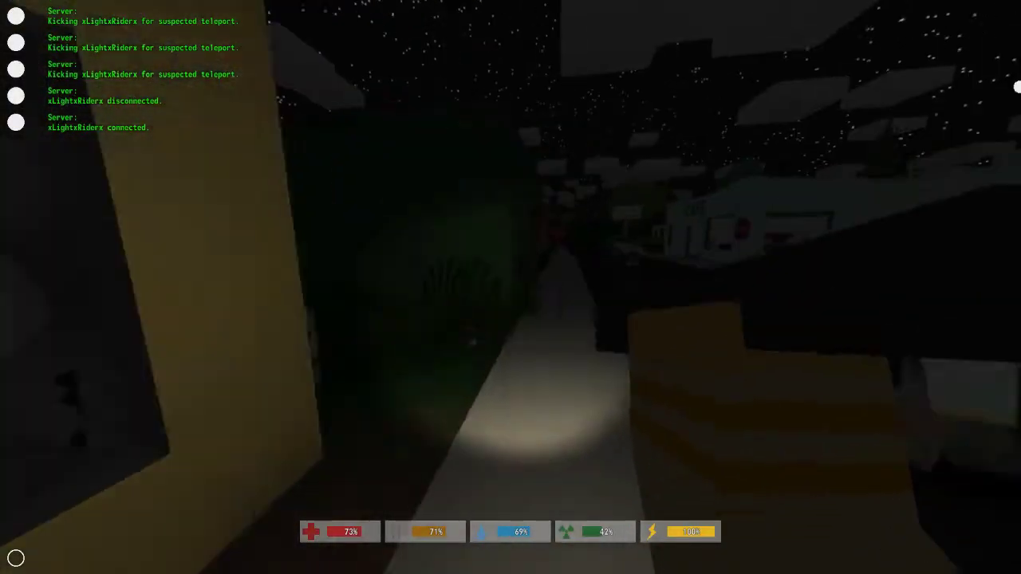
{"action": "key", "text": "2"}
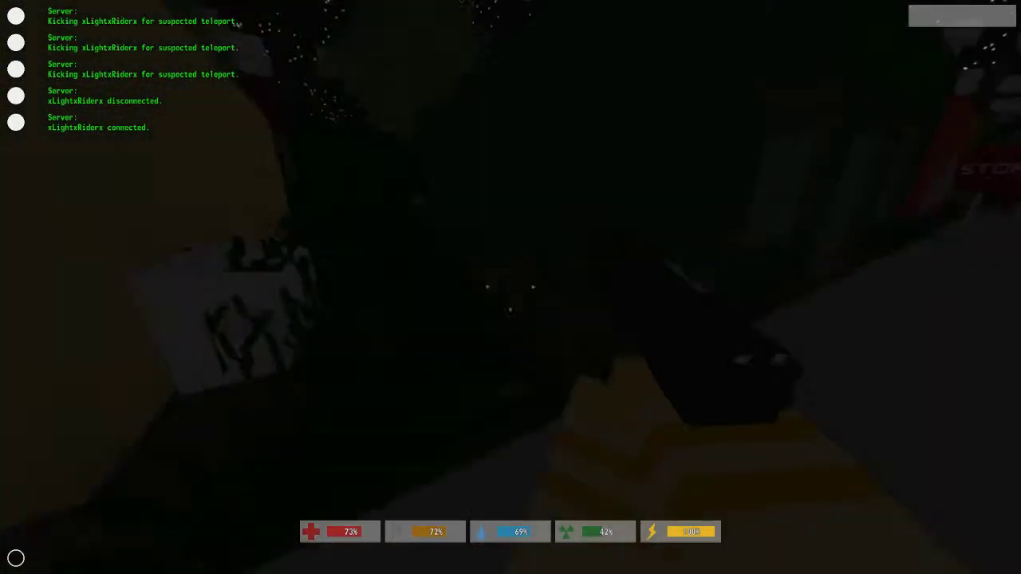
{"action": "key", "text": "w"}
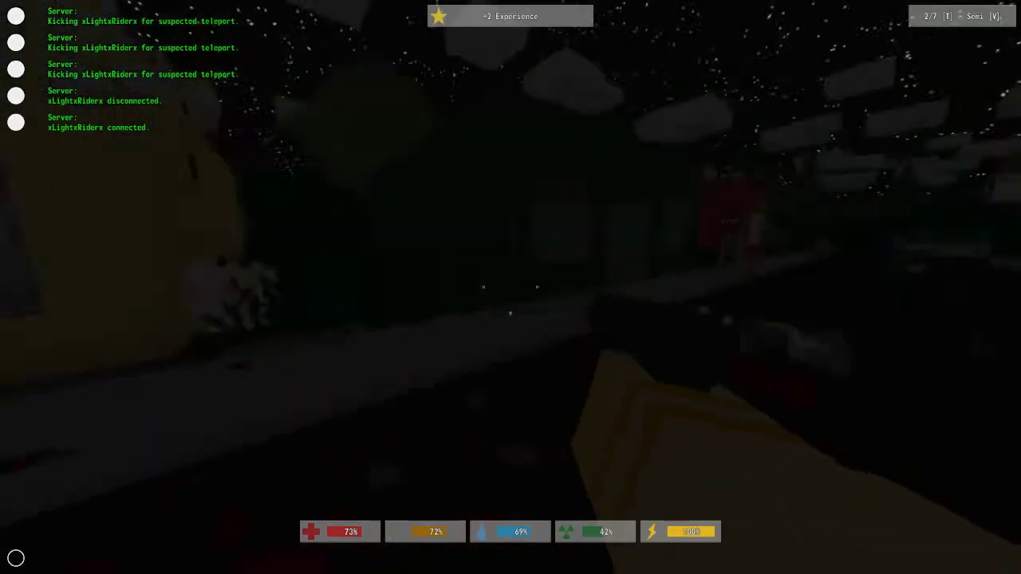
{"action": "left_click", "coordinate": [511, 288]}
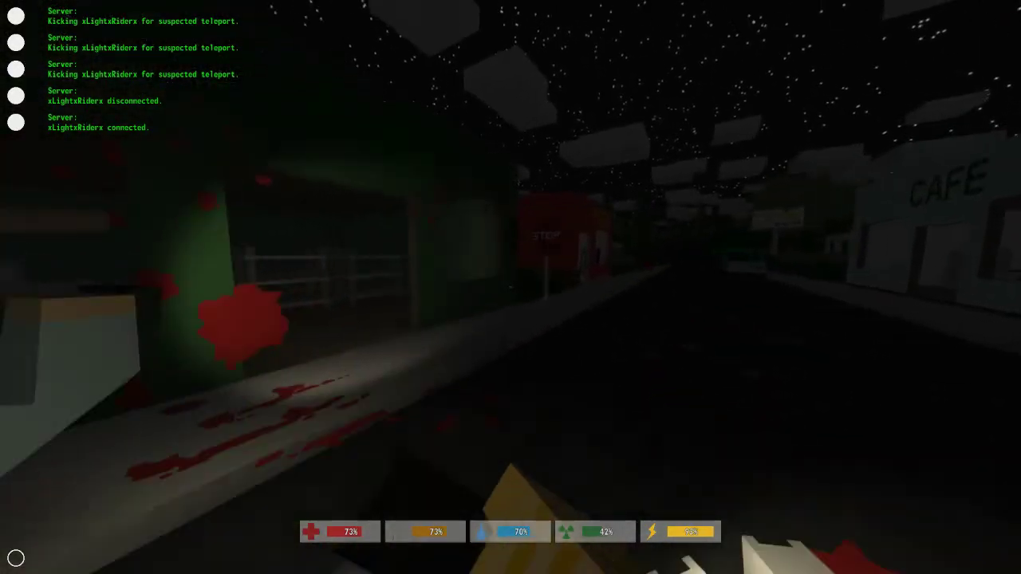
Pick up the Tomato Seed, try for the Fertilizer, and equip the seed from the backpack.
{"action": "key", "text": "w"}
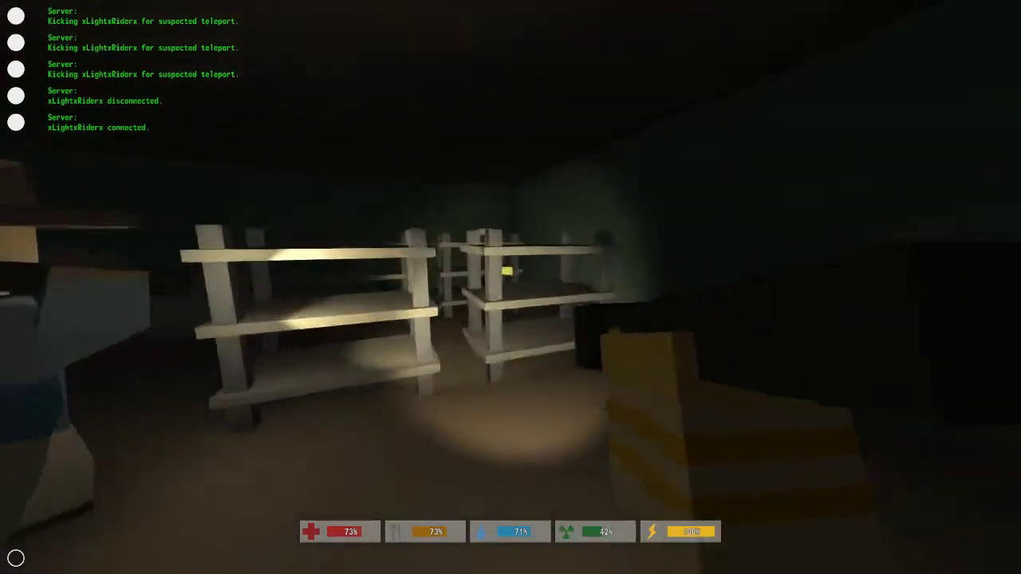
{"action": "key", "text": "f"}
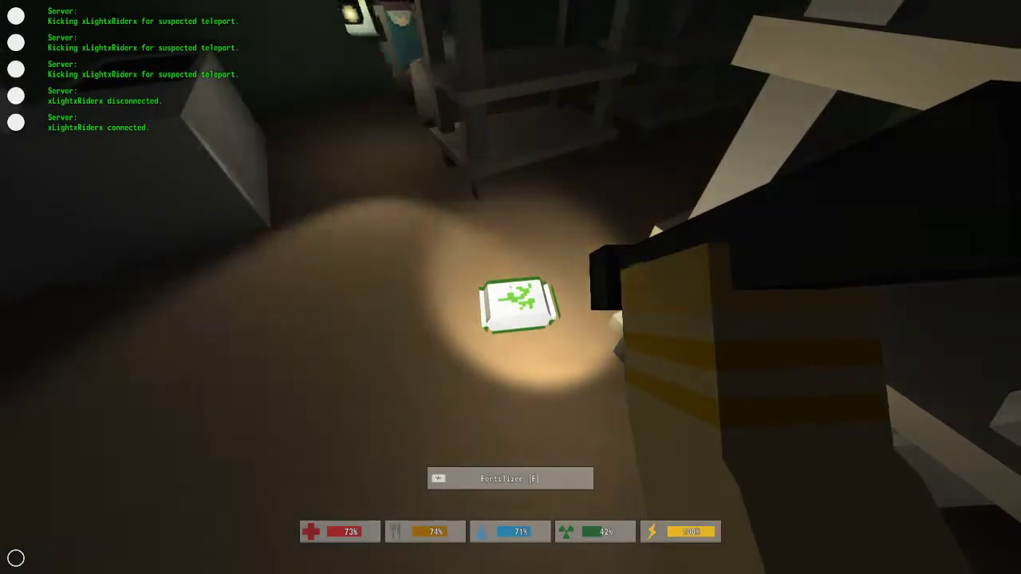
{"action": "key", "text": "f"}
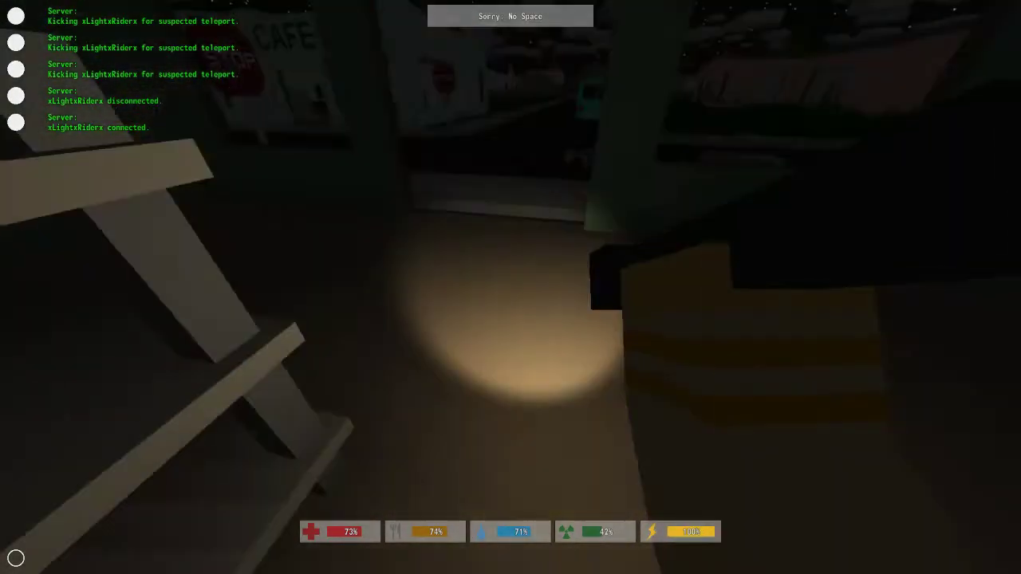
{"action": "key", "text": "g"}
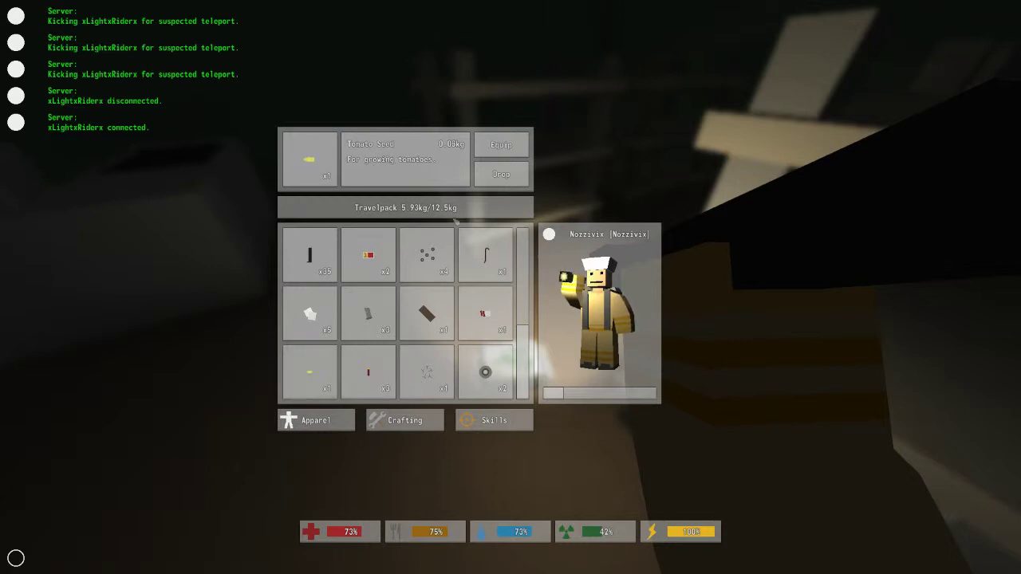
{"action": "left_click", "coordinate": [521, 151]}
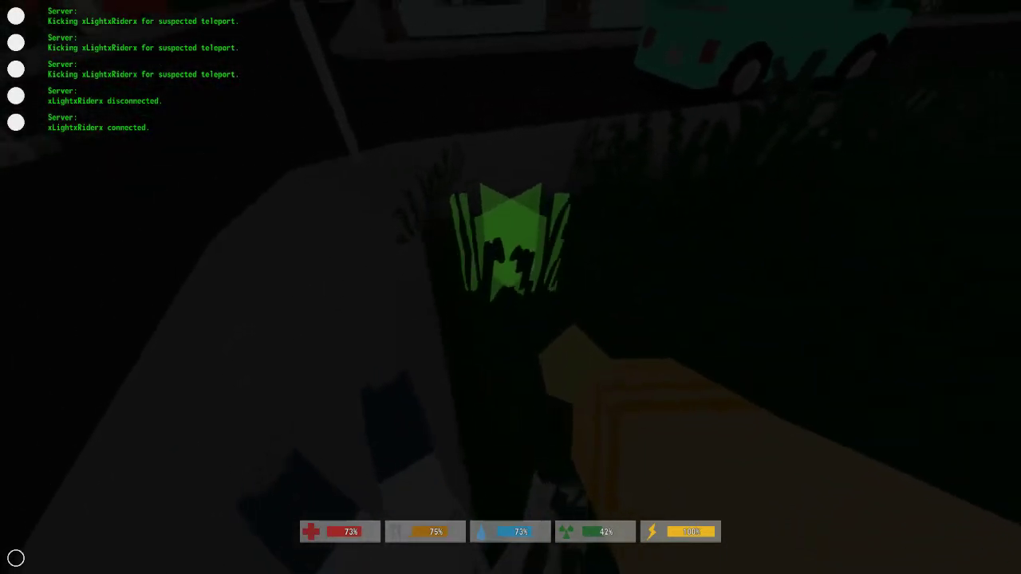
Plant the tomato seed, harvest and collect the tomato, and equip the Fresh Tomato.
{"action": "left_click", "coordinate": [511, 288]}
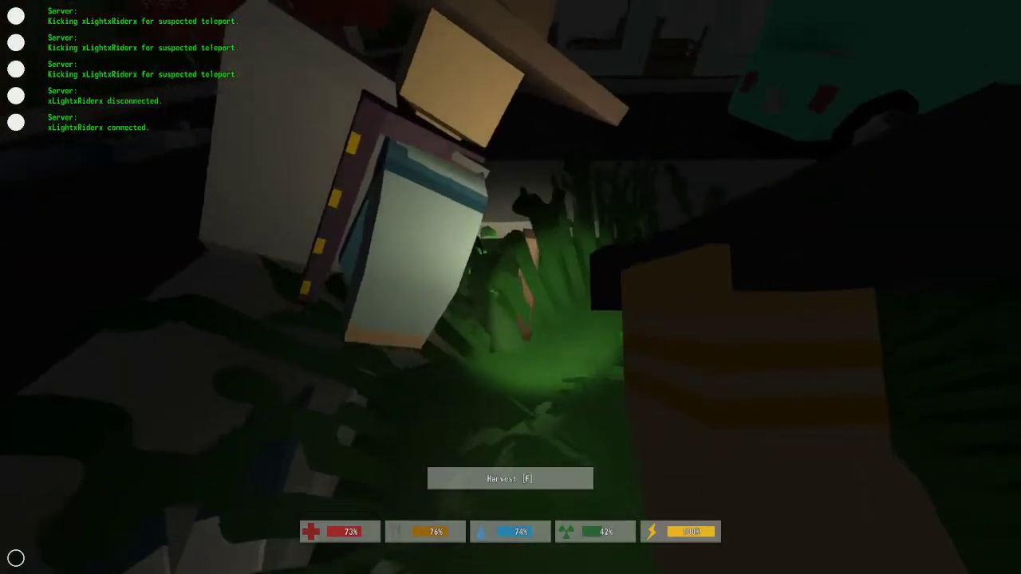
{"action": "key", "text": "f"}
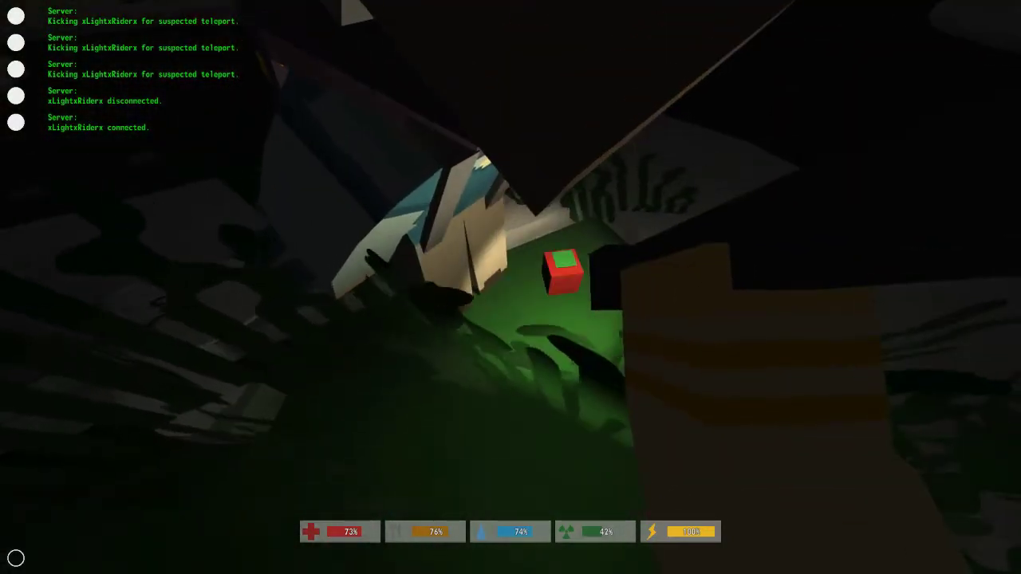
{"action": "key", "text": "f"}
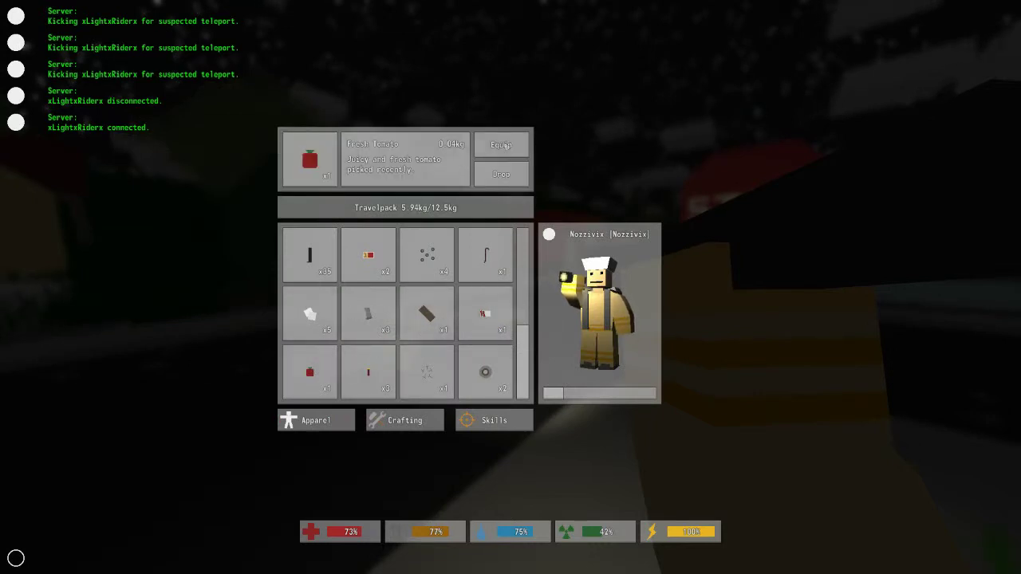
{"action": "left_click", "coordinate": [505, 146]}
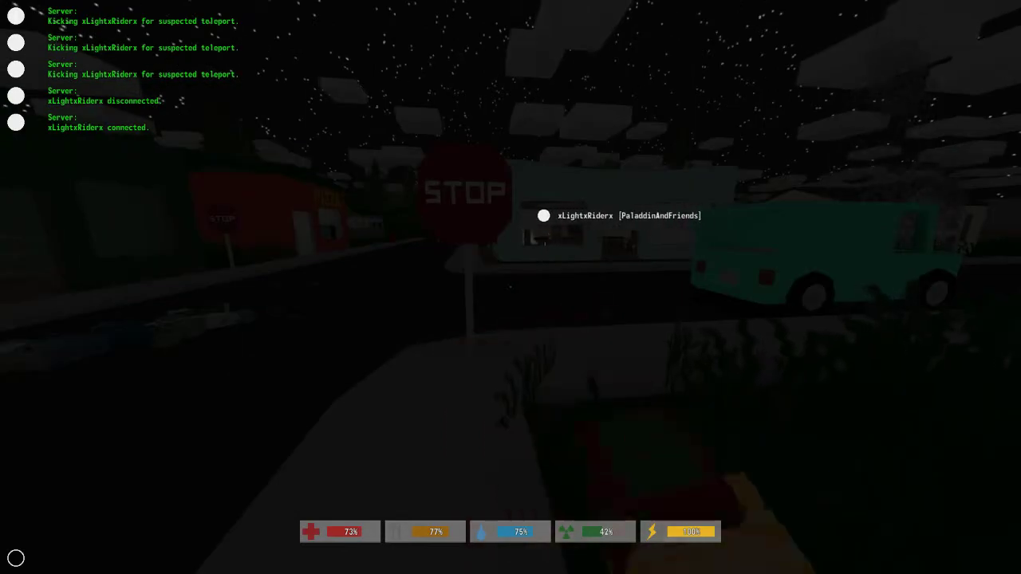
Walk through the white building into the room where the friend is.
{"action": "key", "text": "w"}
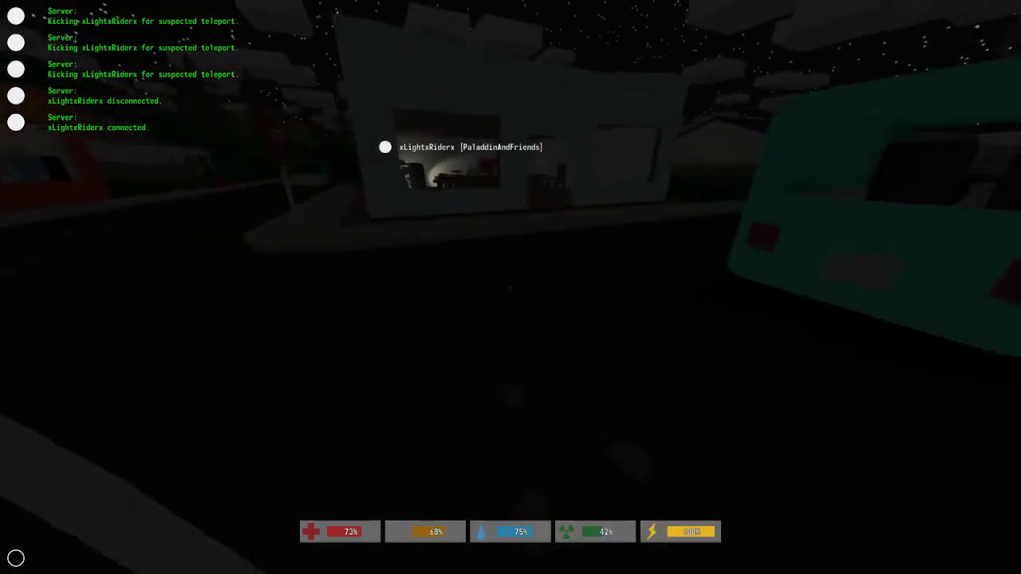
{"action": "key", "text": "w"}
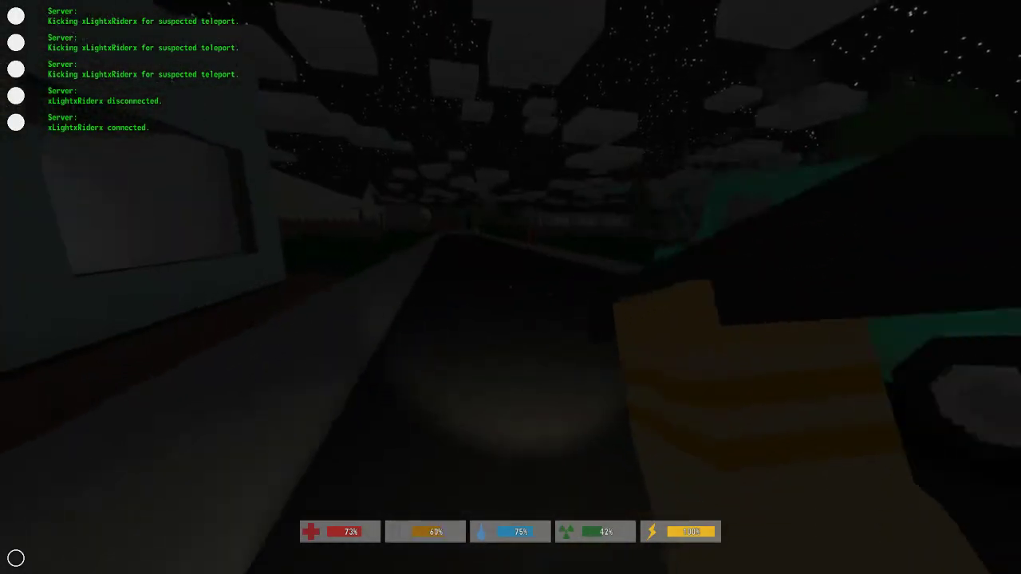
{"action": "key", "text": "w"}
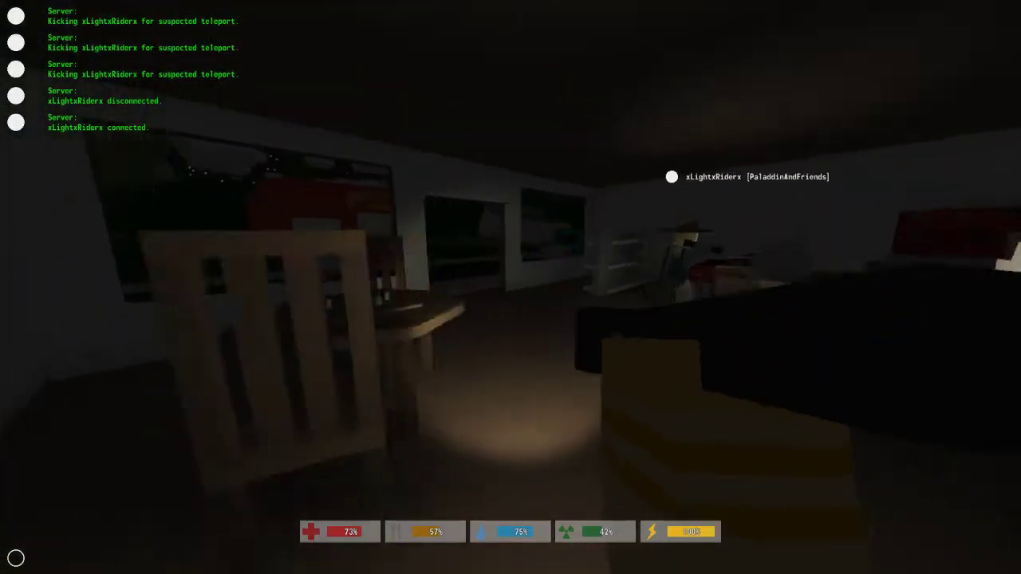
{"action": "key", "text": "w"}
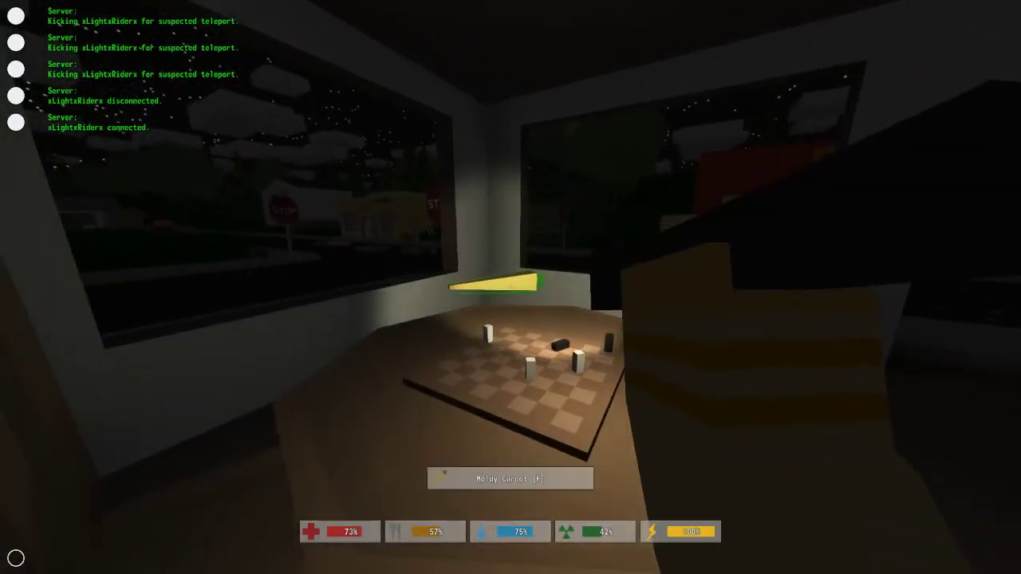
{"action": "key", "text": "w"}
{"action": "key", "text": "w"}
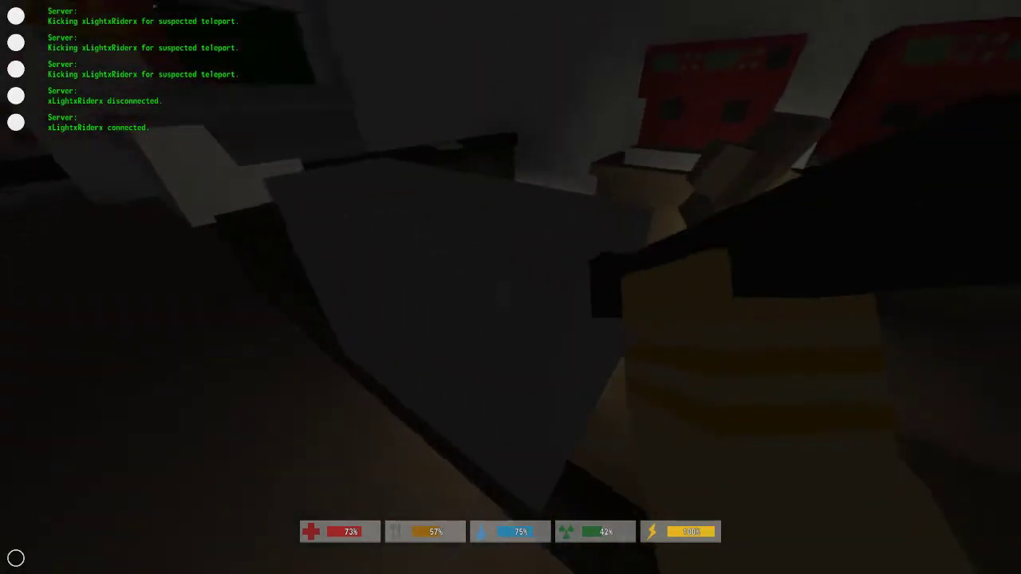
{"action": "key", "text": "w"}
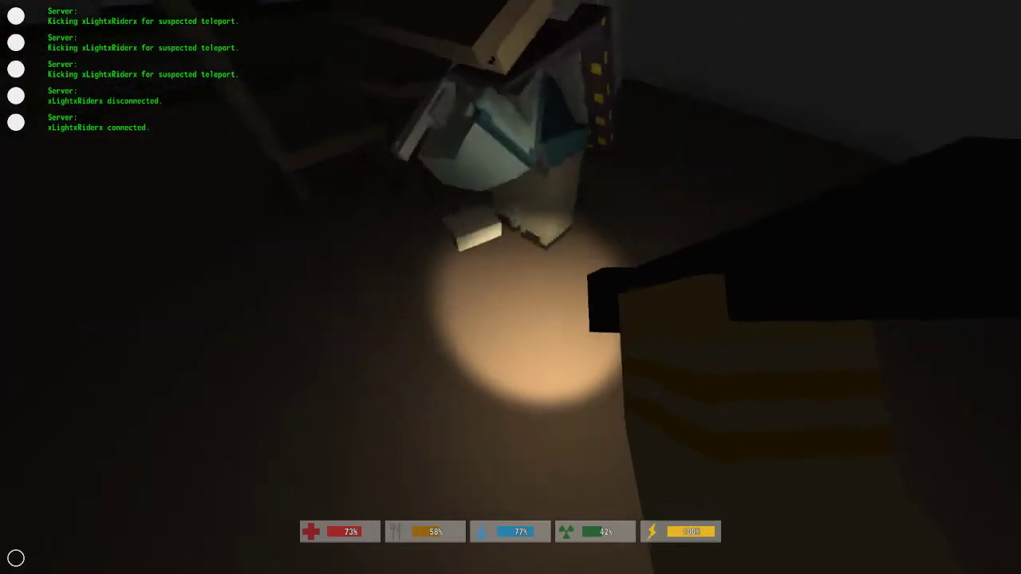
Pick up the floor item and equip the Apple Juice Box from the backpack.
{"action": "key", "text": "f"}
{"action": "key", "text": "Tab"}
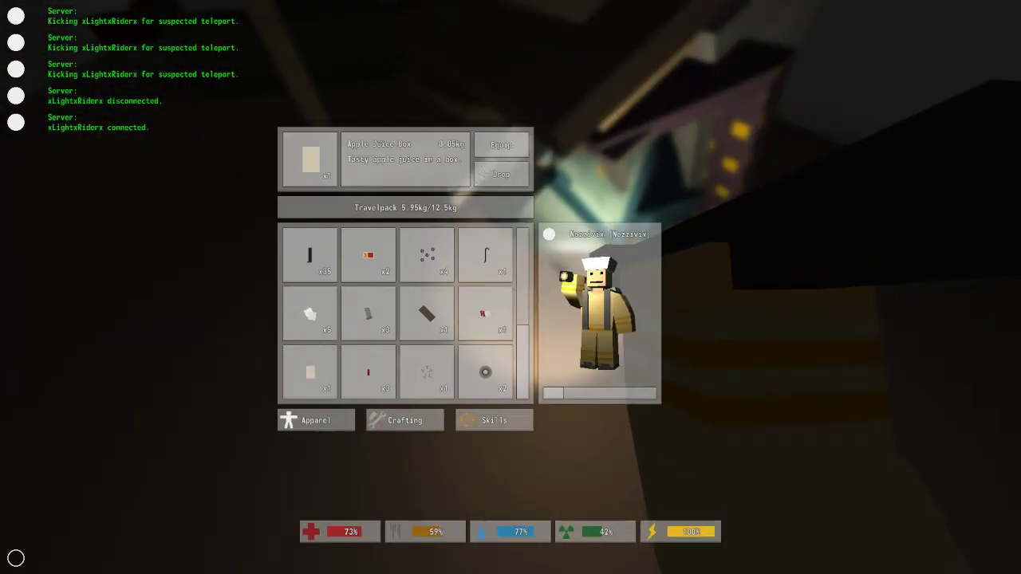
{"action": "left_click", "coordinate": [516, 148]}
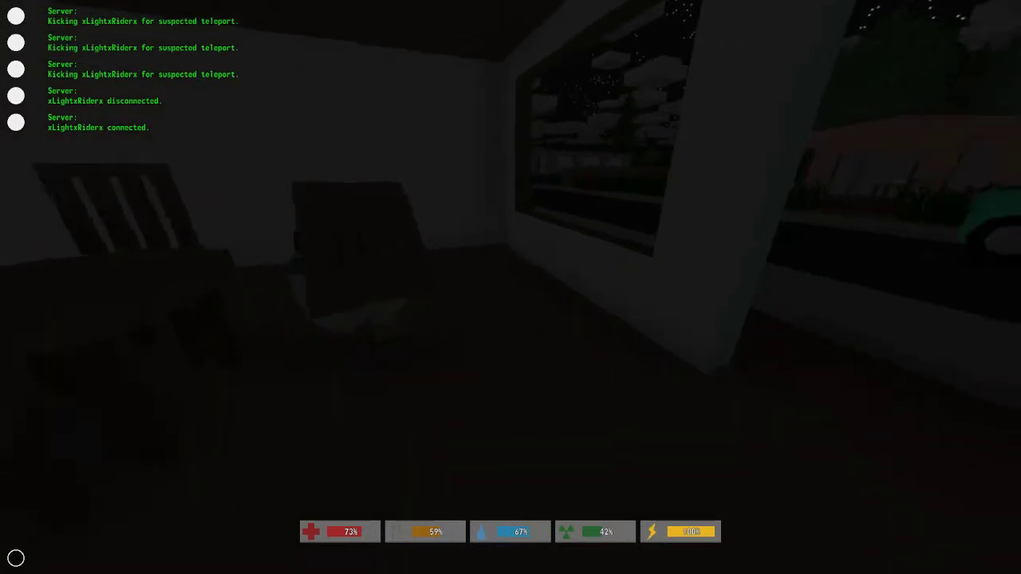
Light the floor, grab the Civilian Bullets, fire one gun round, and open its attachments.
{"action": "key", "text": "3"}
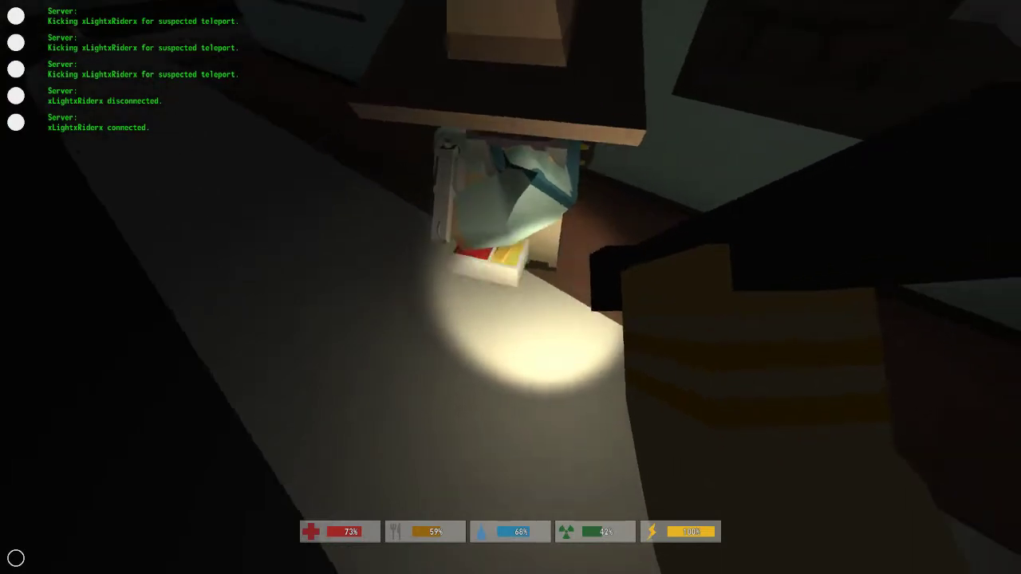
{"action": "key", "text": "f"}
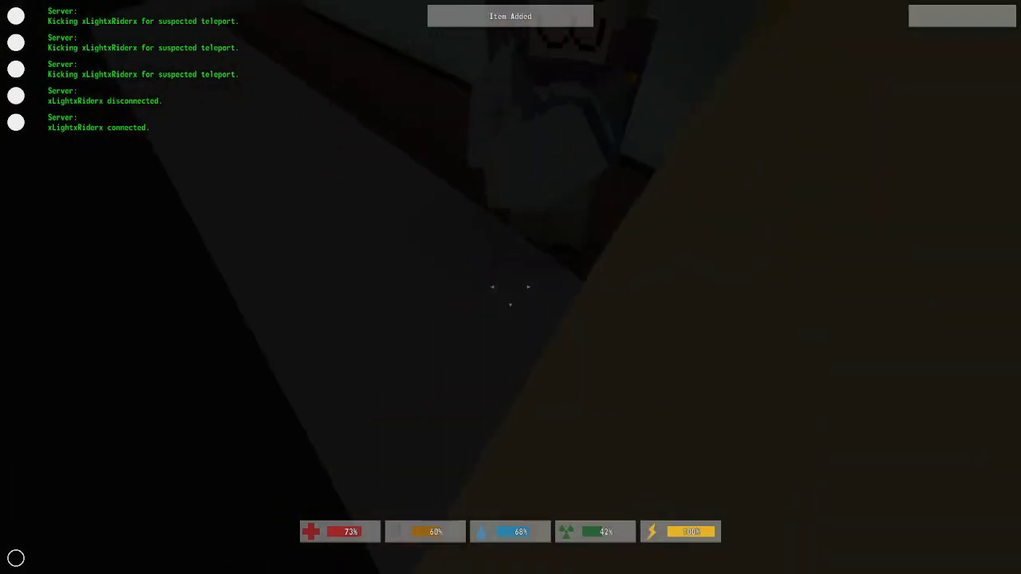
{"action": "key", "text": "t"}
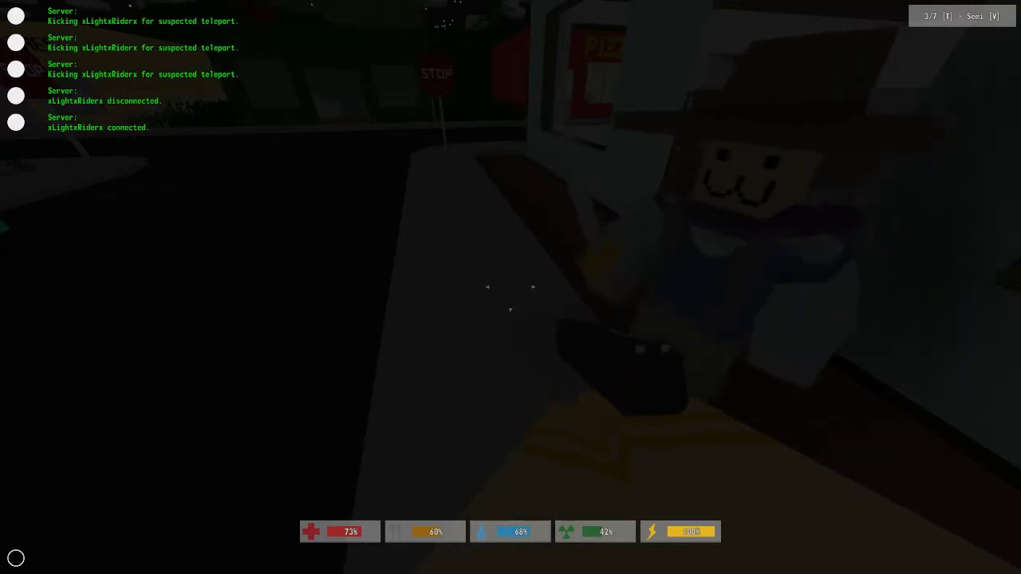
{"action": "left_click", "coordinate": [510, 297]}
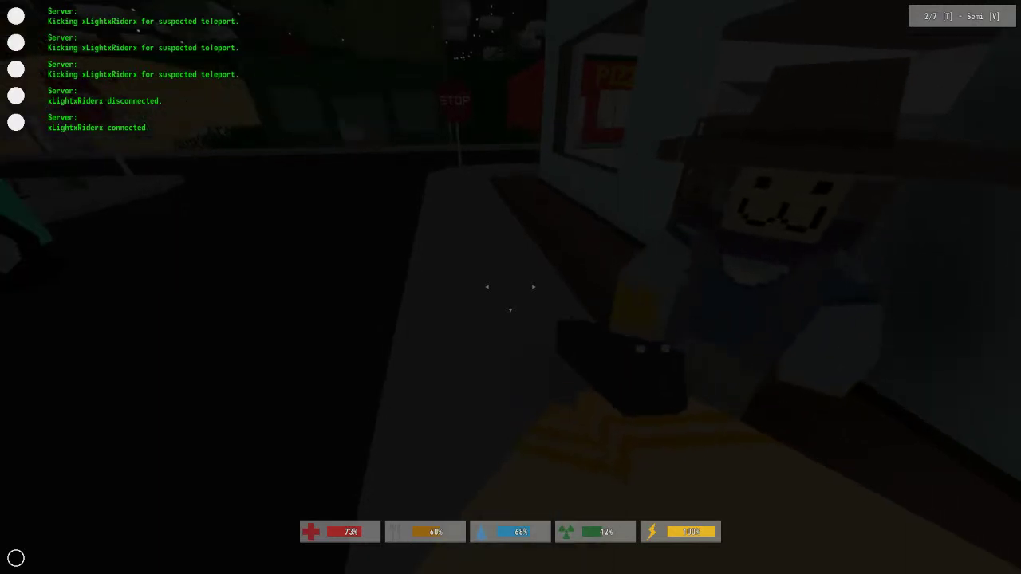
{"action": "key", "text": "p"}
{"action": "key", "text": "p"}
{"action": "key", "text": "f"}
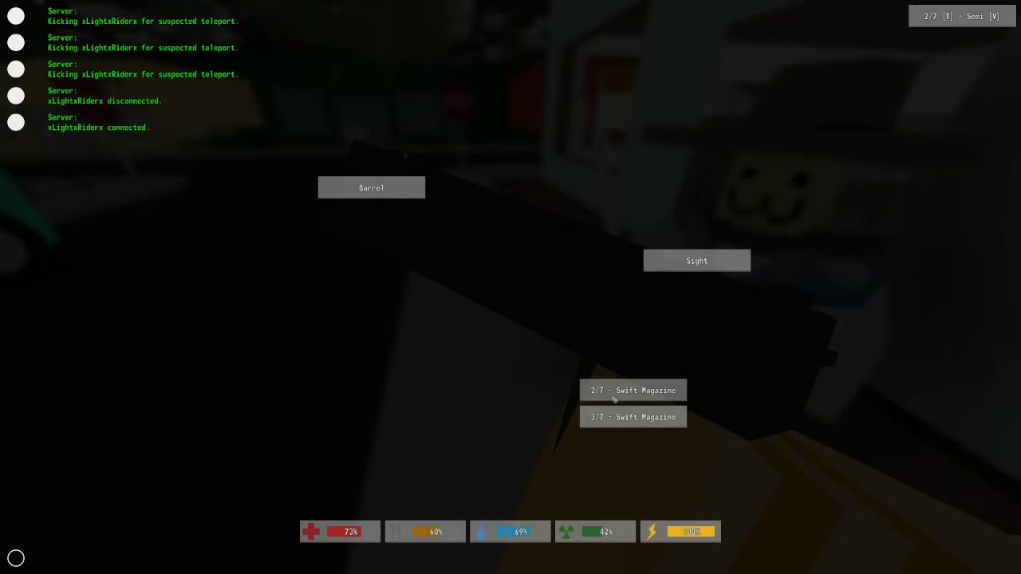
Open crafting from the backpack and add the Civilian Bullets to the Yuri Magazine.
{"action": "key", "text": "f"}
{"action": "key", "text": "g"}
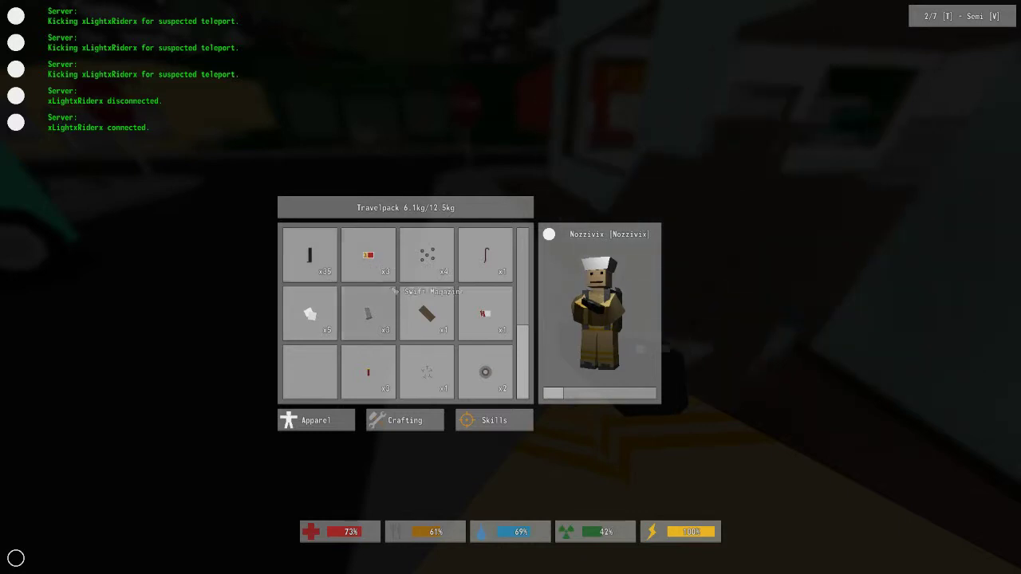
{"action": "left_click", "coordinate": [391, 419]}
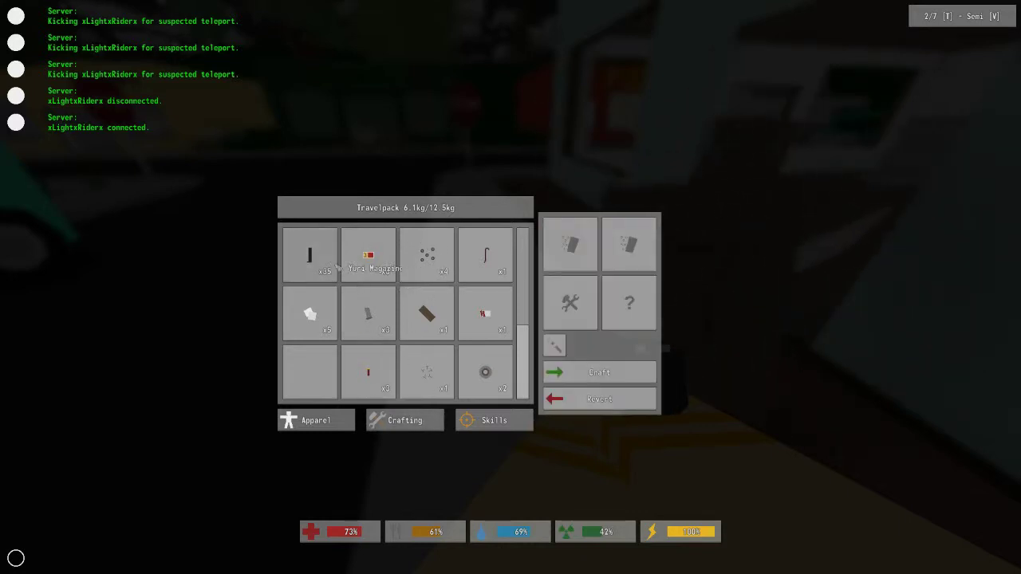
{"action": "left_click", "coordinate": [371, 259]}
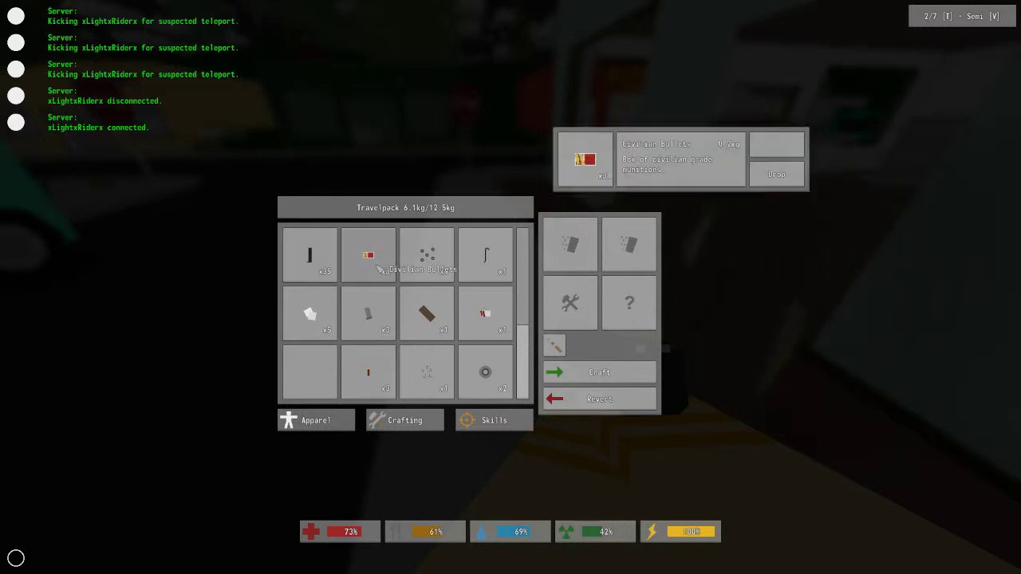
{"action": "left_click", "coordinate": [380, 269]}
{"action": "left_click", "coordinate": [377, 268]}
{"action": "left_click", "coordinate": [315, 257]}
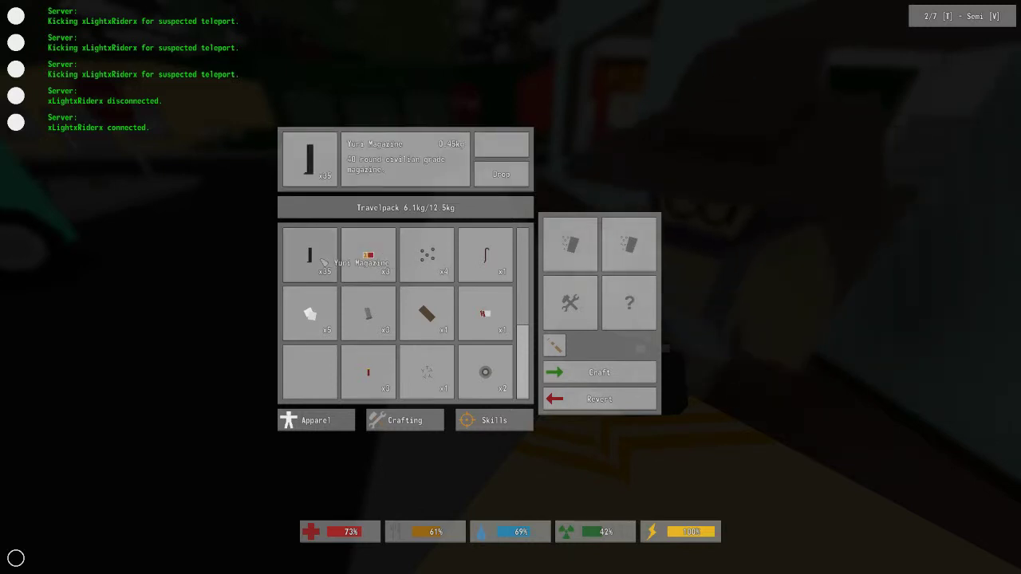
{"action": "left_click", "coordinate": [317, 257]}
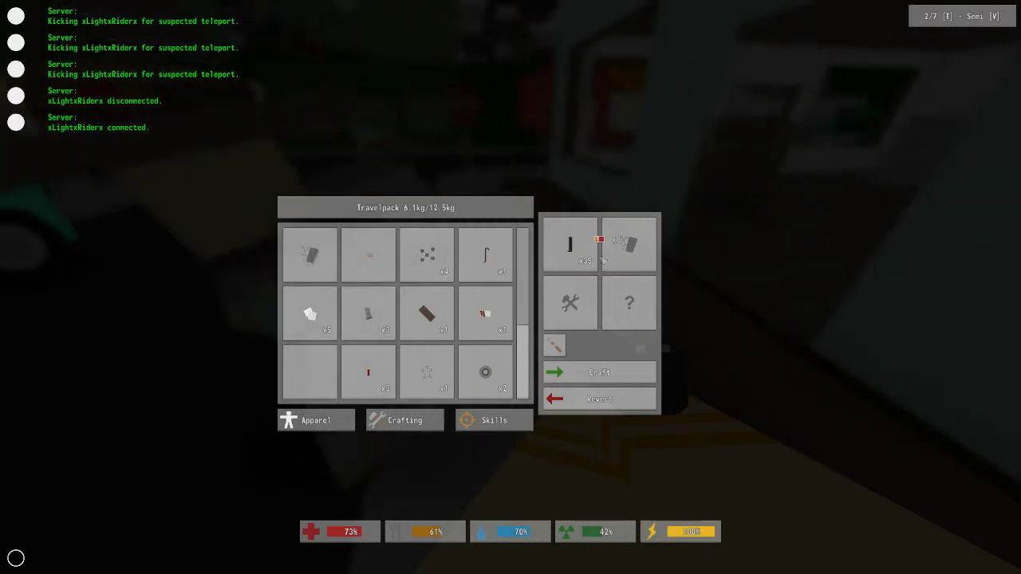
{"action": "left_click_drag", "start_coordinate": [363, 266], "coordinate": [630, 249]}
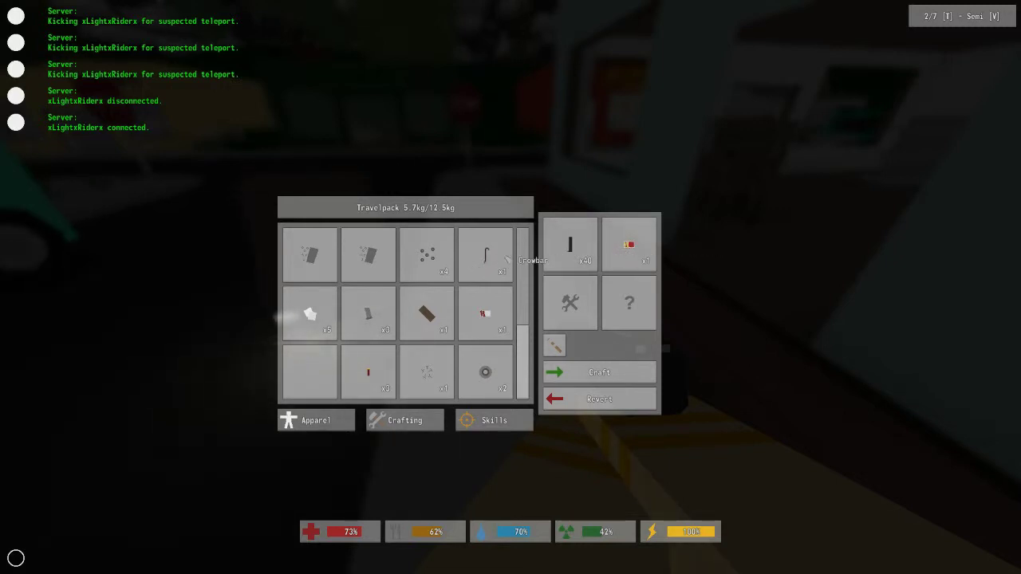
Pick up more Civilian Bullets and put the Swift Magazine into crafting to reload it.
{"action": "key", "text": "g"}
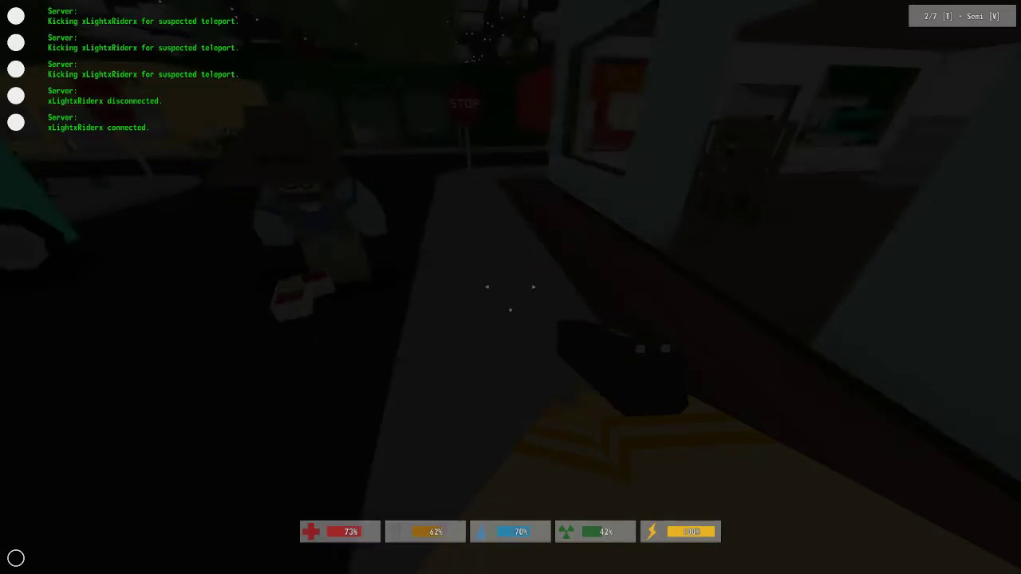
{"action": "key", "text": "f"}
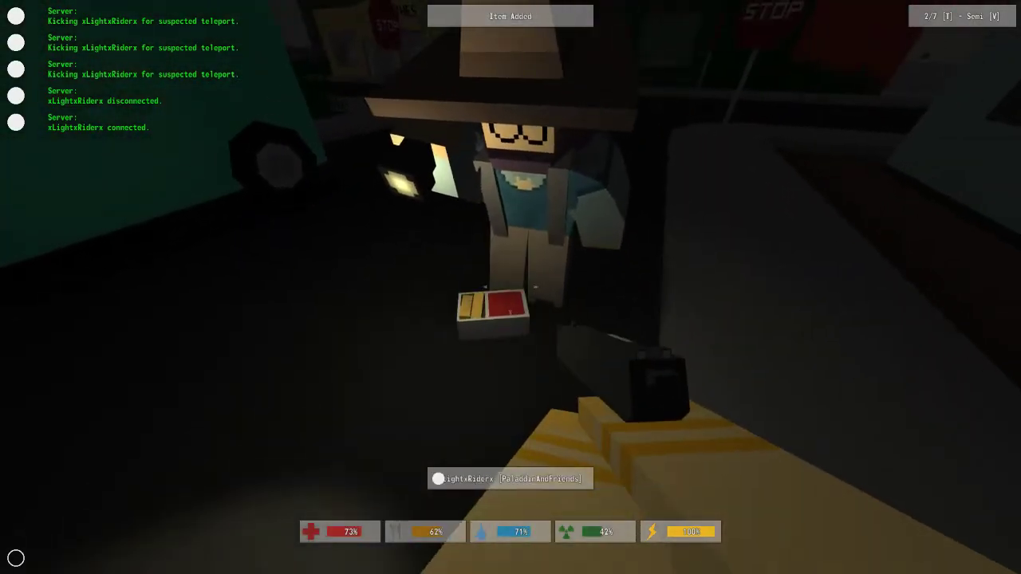
{"action": "key", "text": "g"}
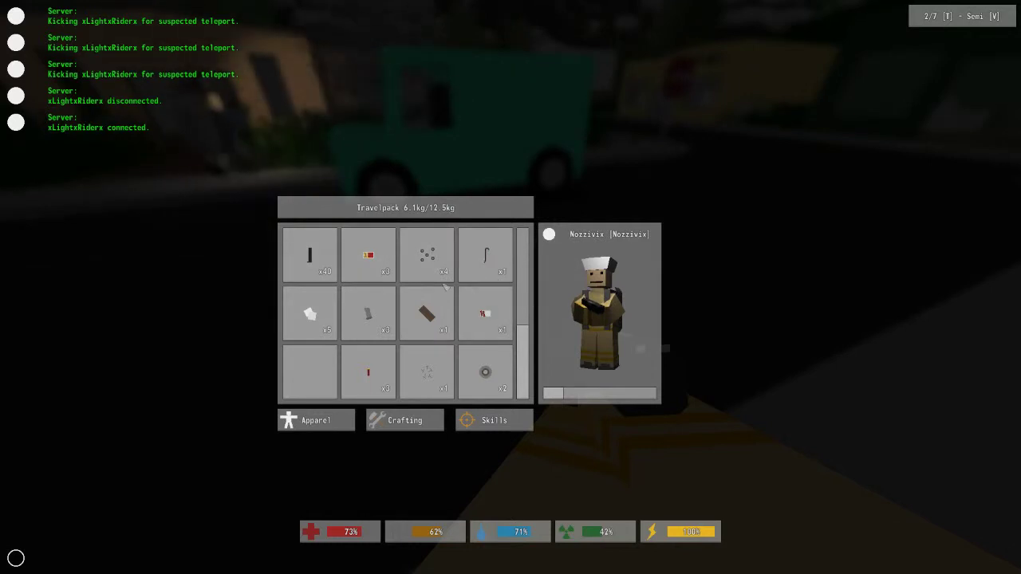
{"action": "left_click", "coordinate": [478, 426]}
{"action": "left_click", "coordinate": [480, 427]}
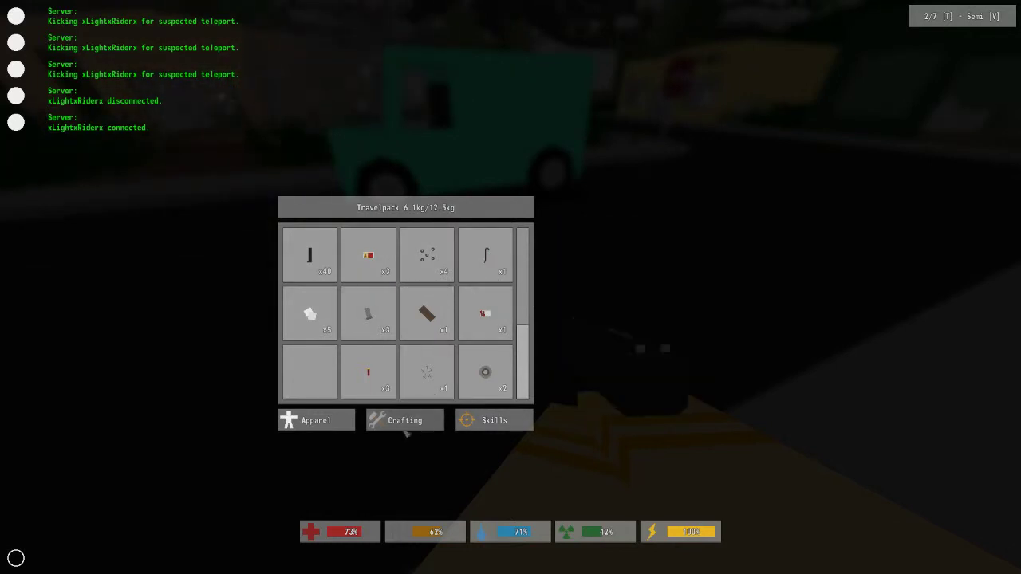
{"action": "left_click", "coordinate": [403, 427]}
{"action": "left_click", "coordinate": [389, 252]}
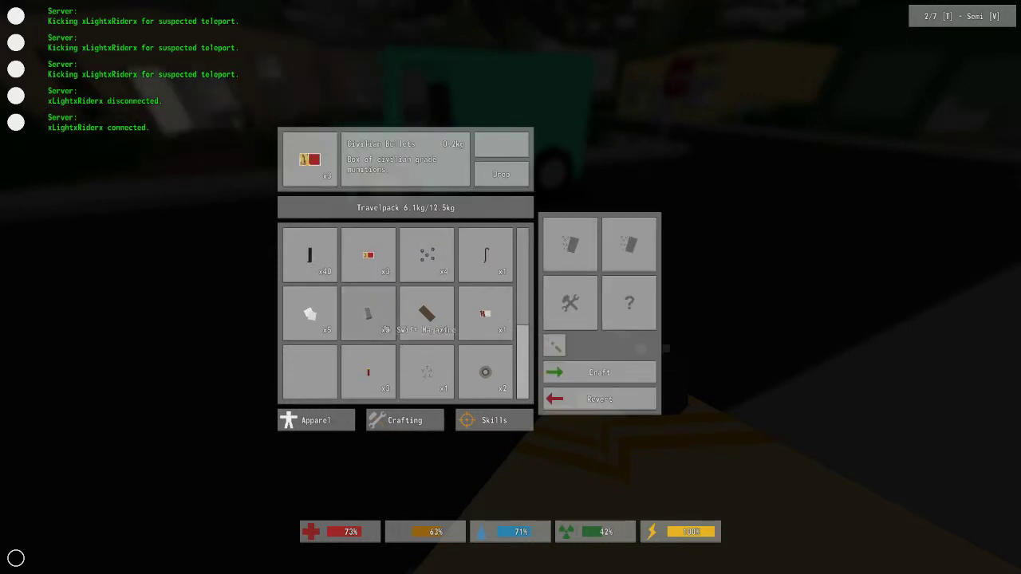
{"action": "left_click_drag", "start_coordinate": [382, 315], "coordinate": [568, 248]}
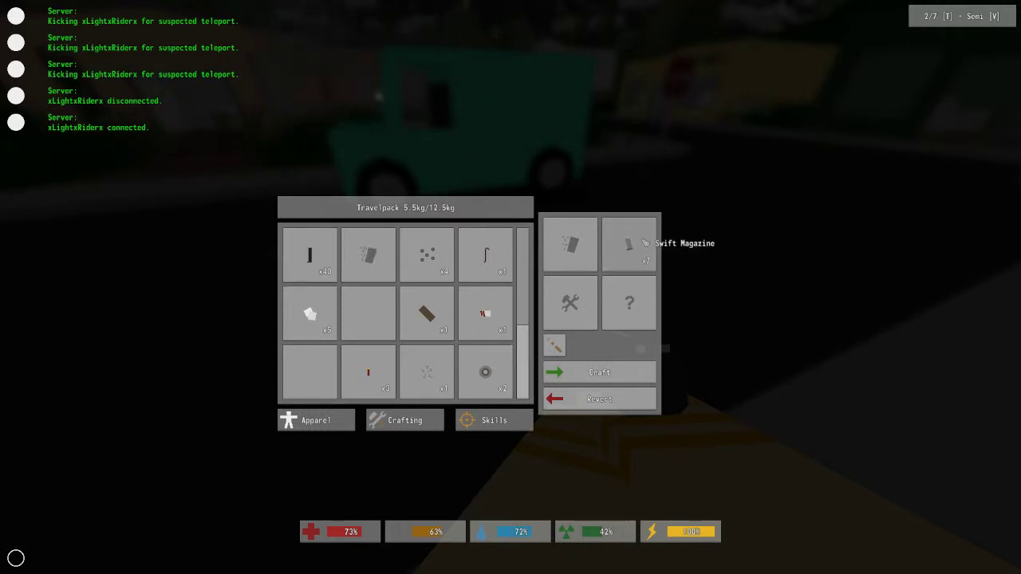
Walk into the lit house and pick up the item on the desk.
{"action": "key", "text": "g"}
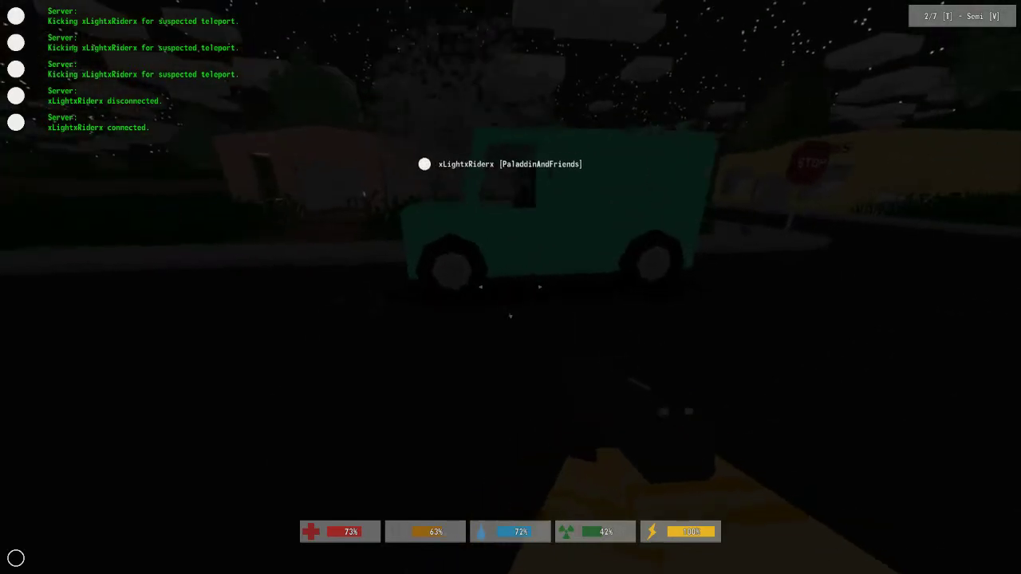
{"action": "key", "text": "w"}
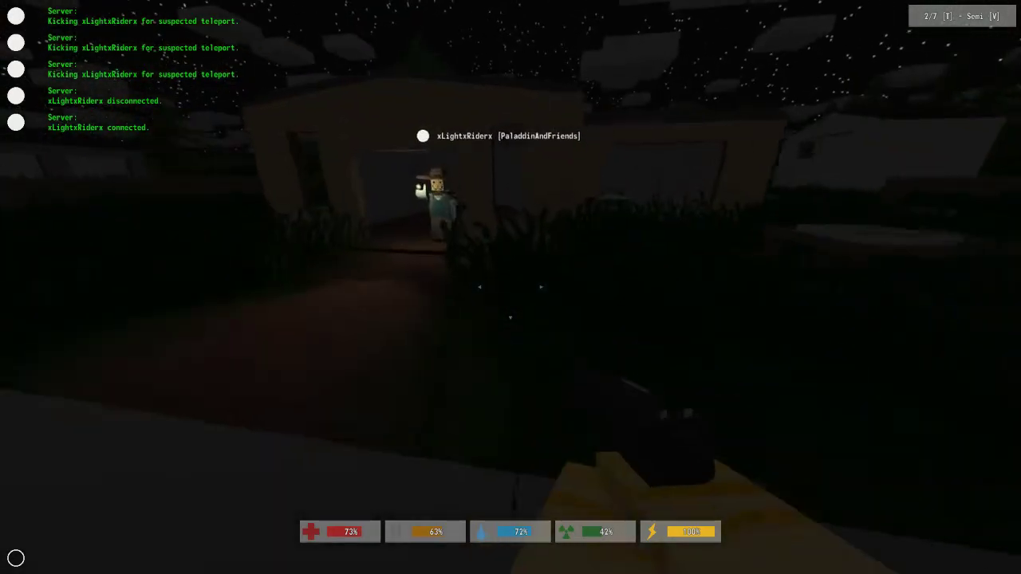
{"action": "key", "text": "w"}
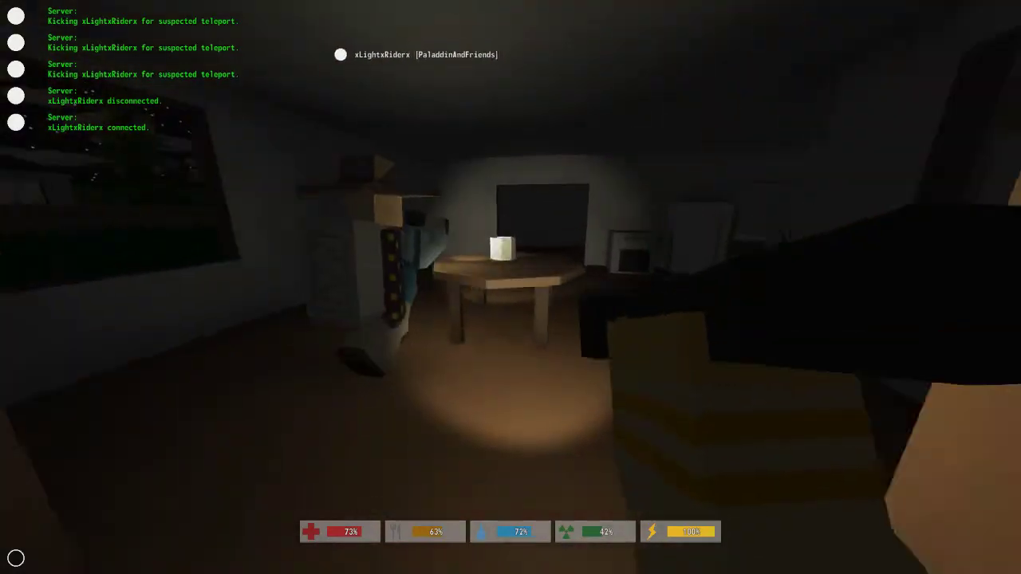
{"action": "key", "text": "w"}
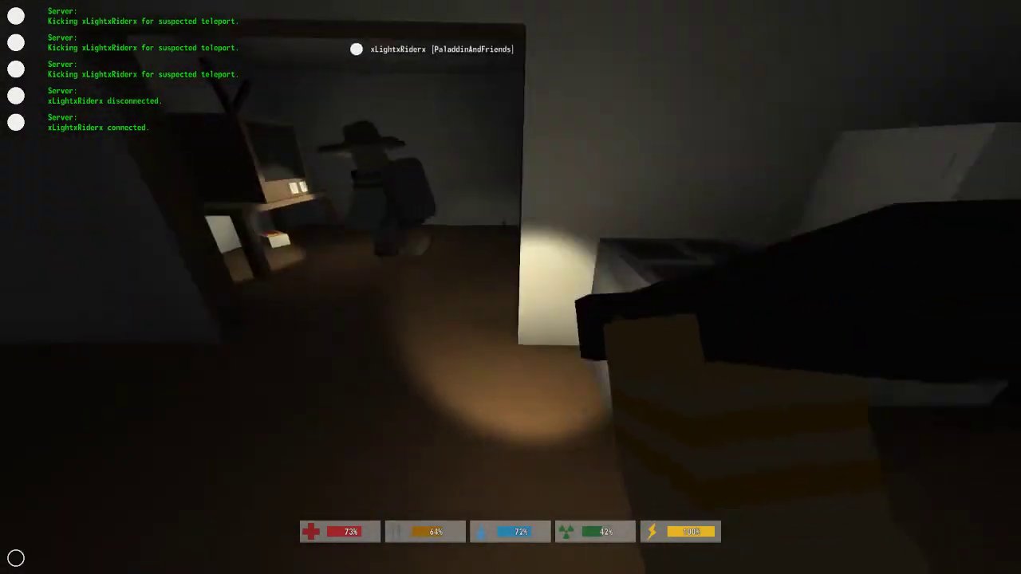
{"action": "key", "text": "f"}
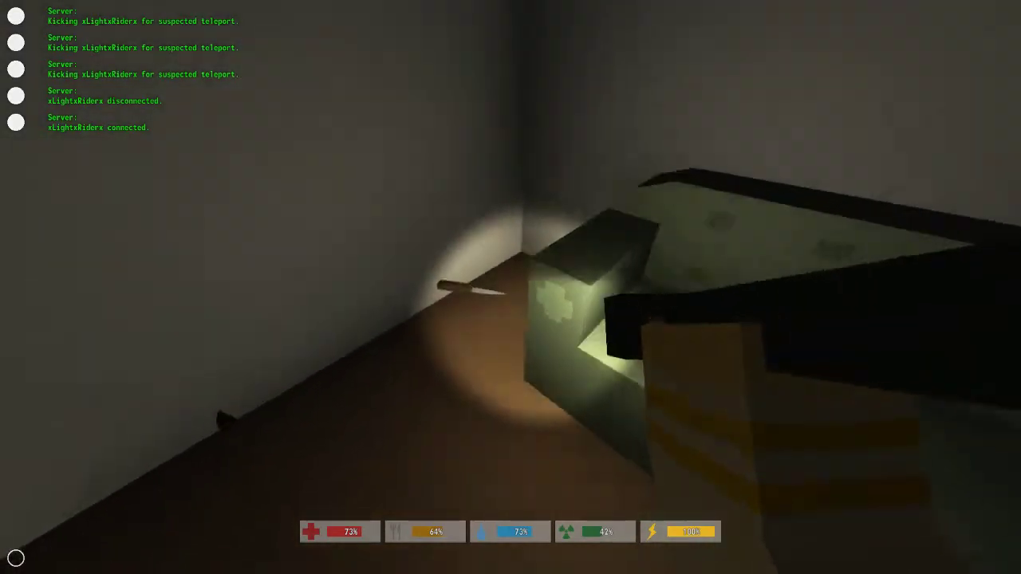
Put the Swift Magazine into crafting, then reopen the pack showing the character preview.
{"action": "key", "text": "Tab"}
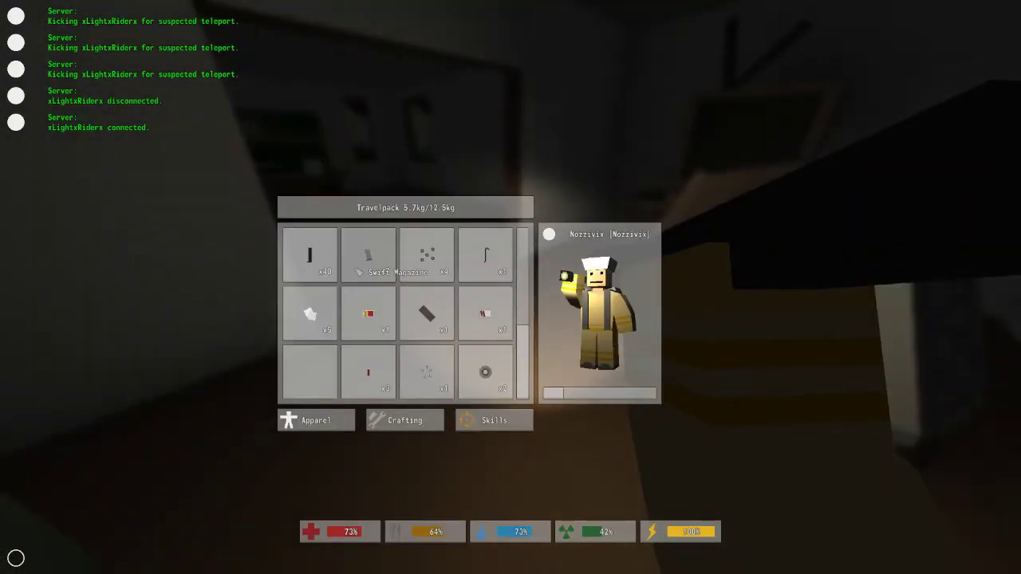
{"action": "left_click", "coordinate": [359, 272]}
{"action": "left_click", "coordinate": [364, 270]}
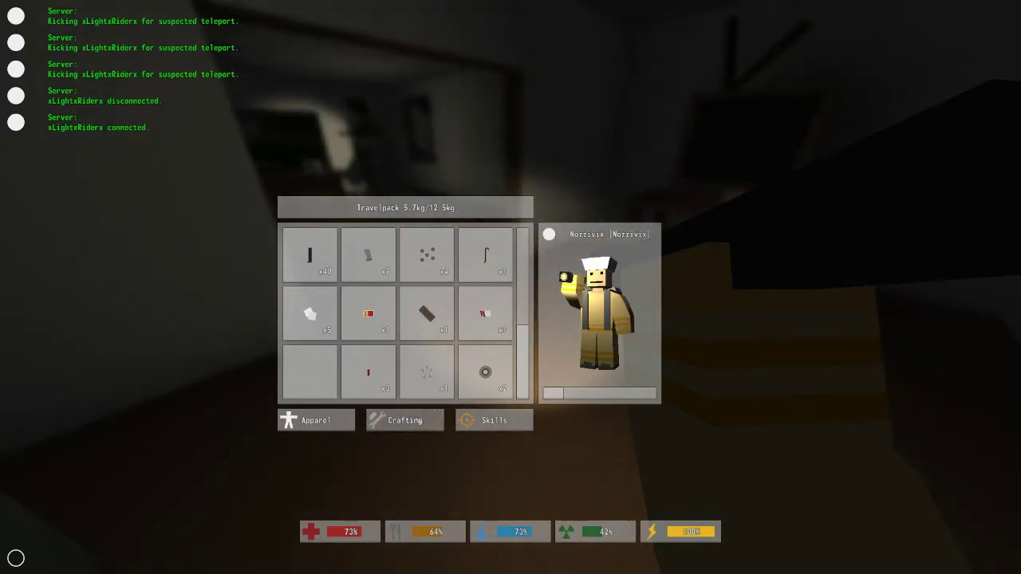
{"action": "left_click", "coordinate": [405, 421]}
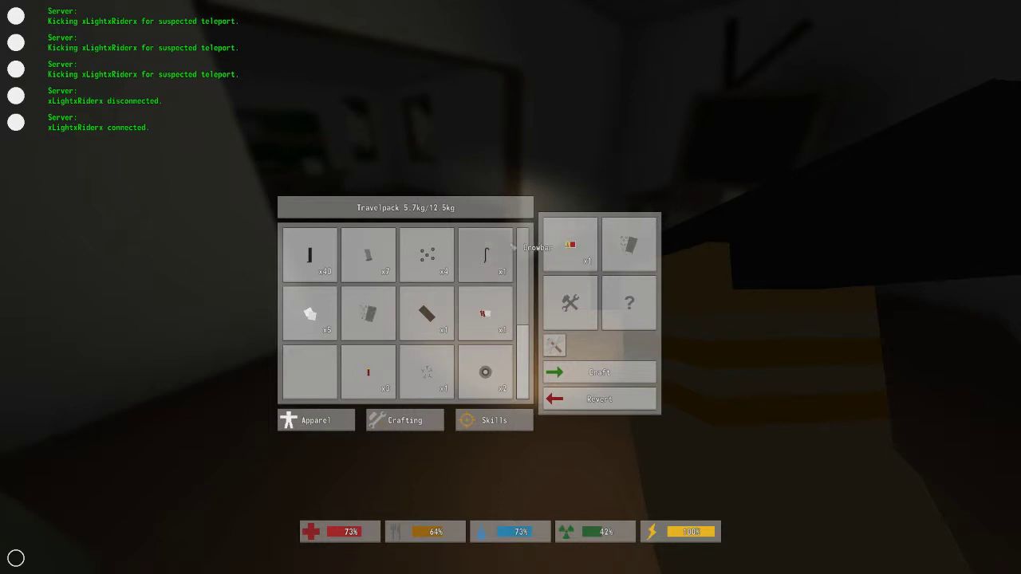
{"action": "left_click", "coordinate": [391, 272]}
{"action": "left_click_drag", "start_coordinate": [391, 272], "coordinate": [596, 274]}
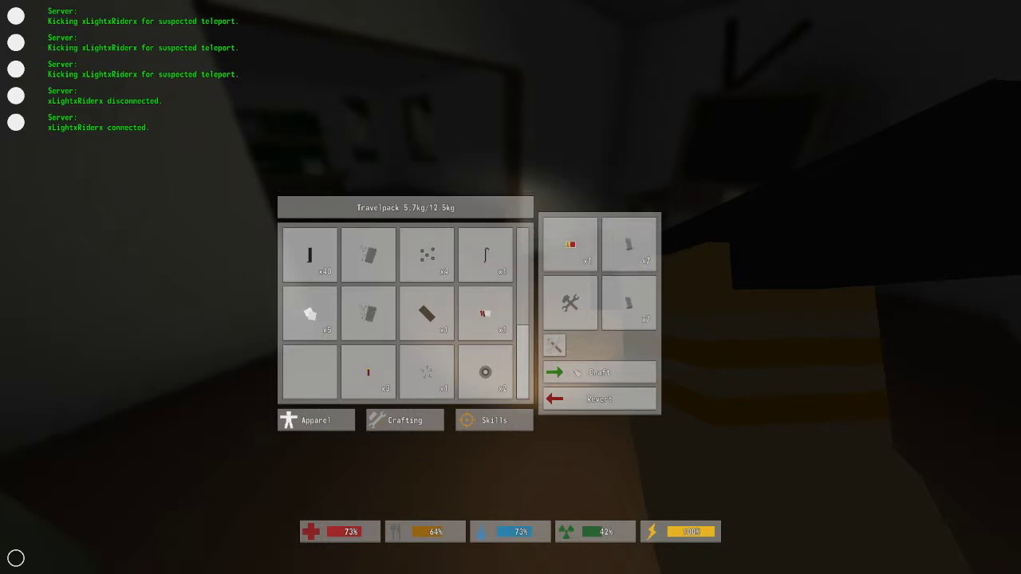
{"action": "key", "text": "Tab"}
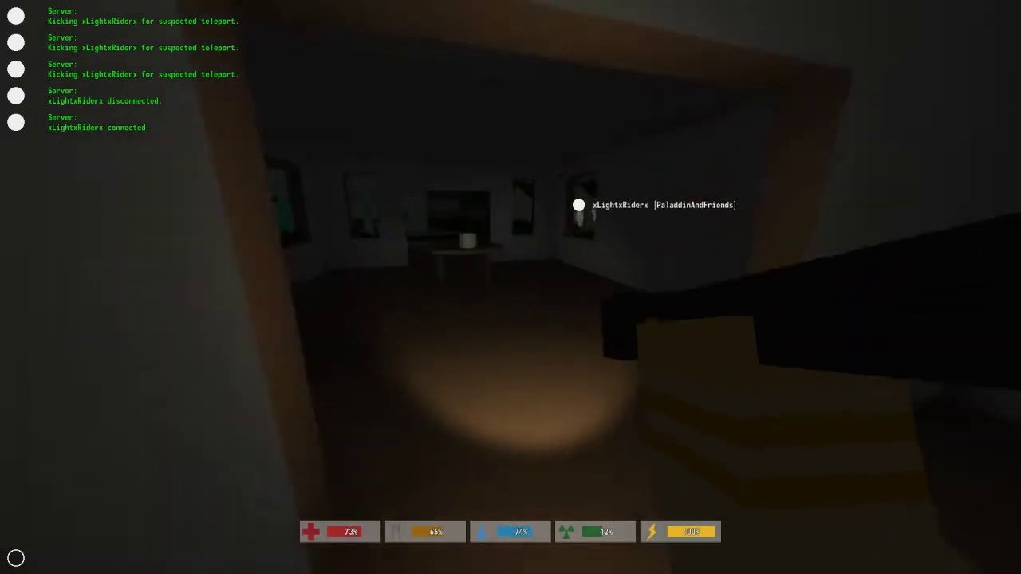
{"action": "key", "text": "Tab"}
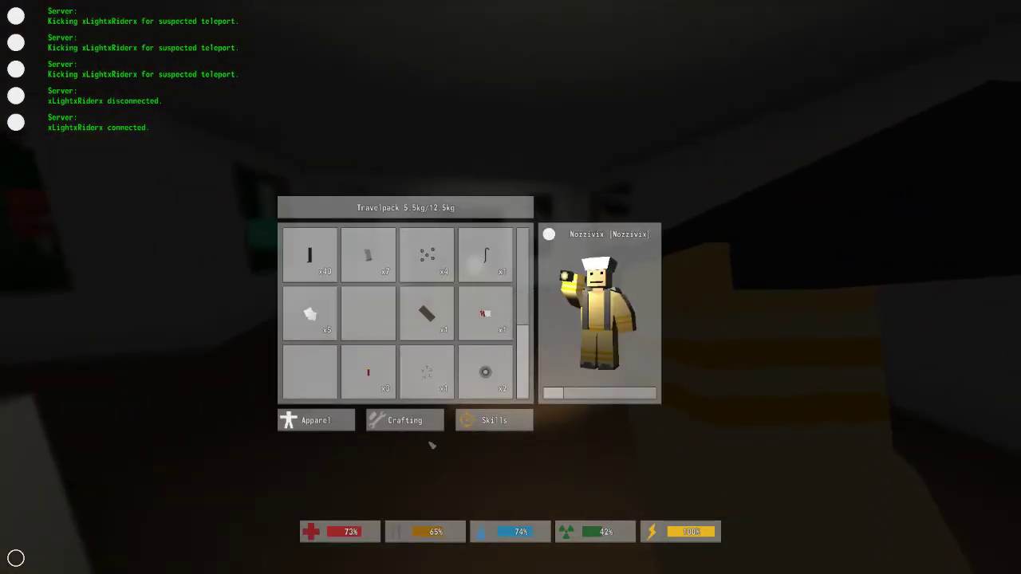
Spend experience on a Survival upgrade in the Skills list, then close the pack.
{"action": "left_click", "coordinate": [494, 421]}
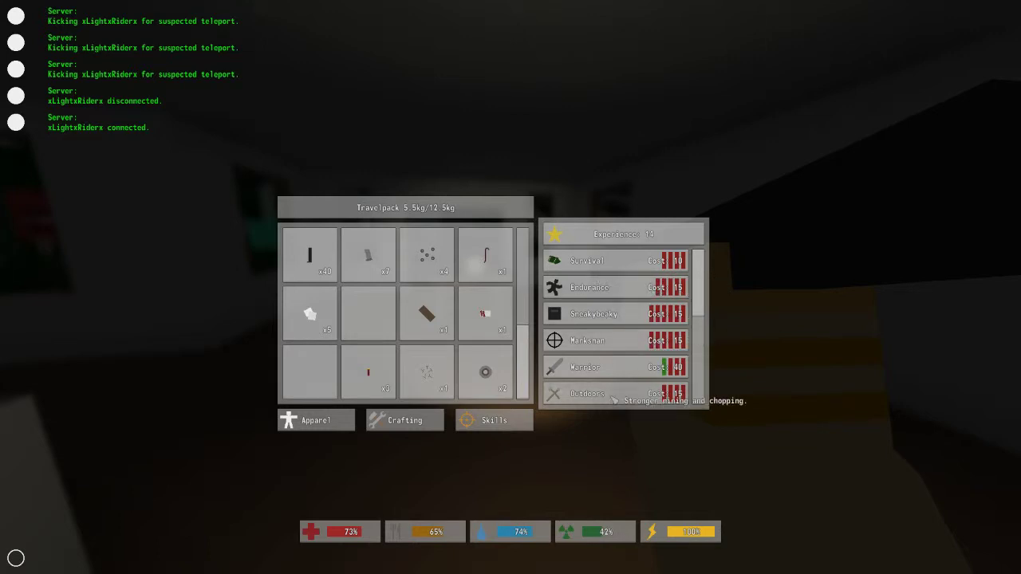
{"action": "scroll", "coordinate": [699, 292], "scroll_direction": "down", "scroll_amount": 1}
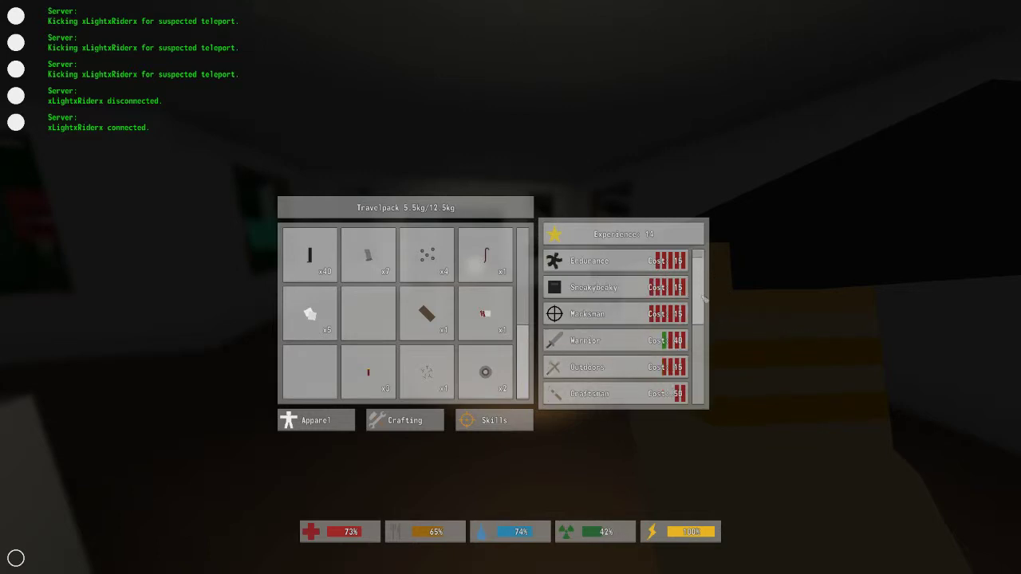
{"action": "left_click_drag", "start_coordinate": [704, 308], "coordinate": [705, 350]}
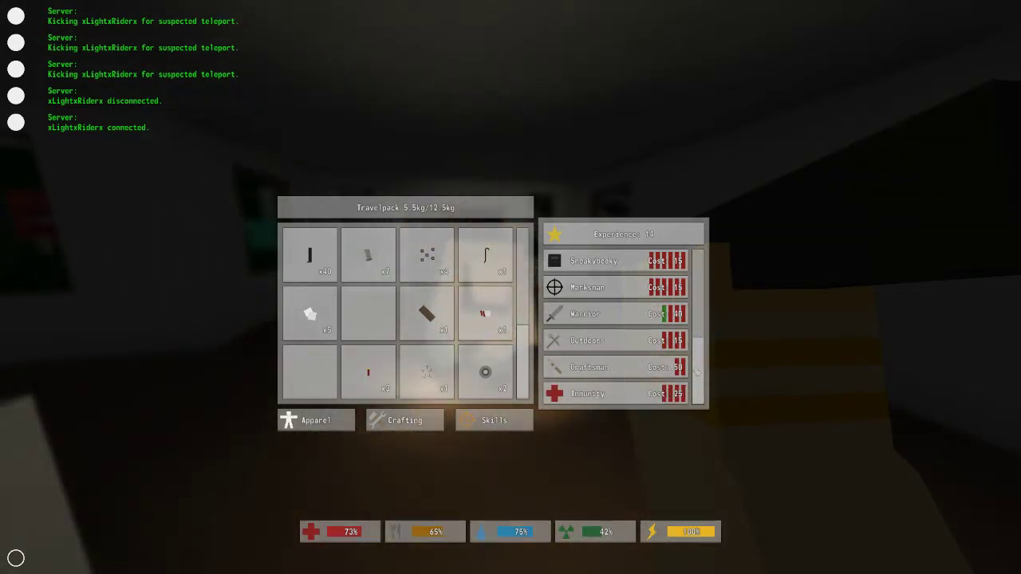
{"action": "left_click_drag", "start_coordinate": [699, 371], "coordinate": [709, 258]}
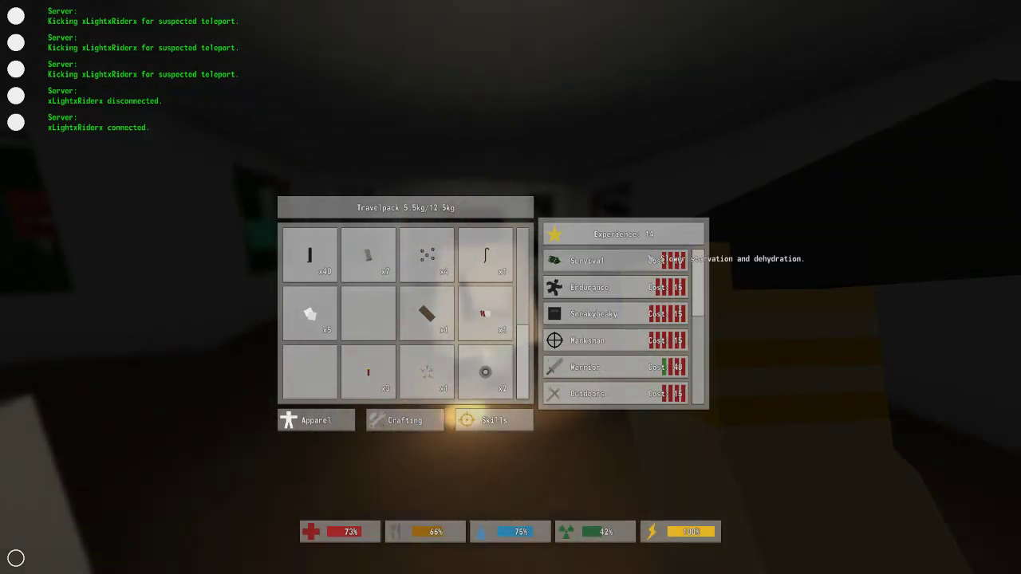
{"action": "left_click", "coordinate": [686, 261]}
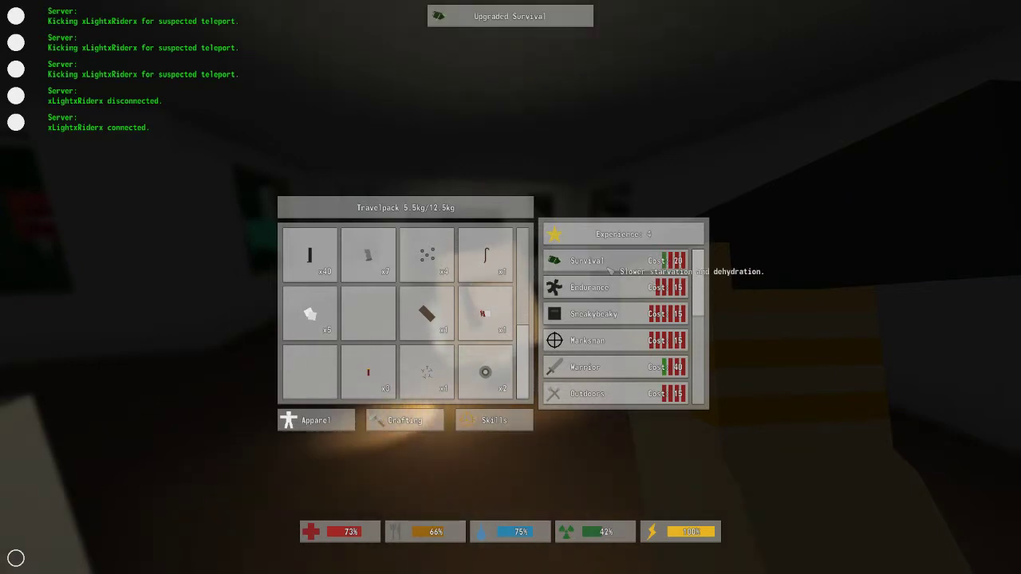
{"action": "key", "text": "Tab"}
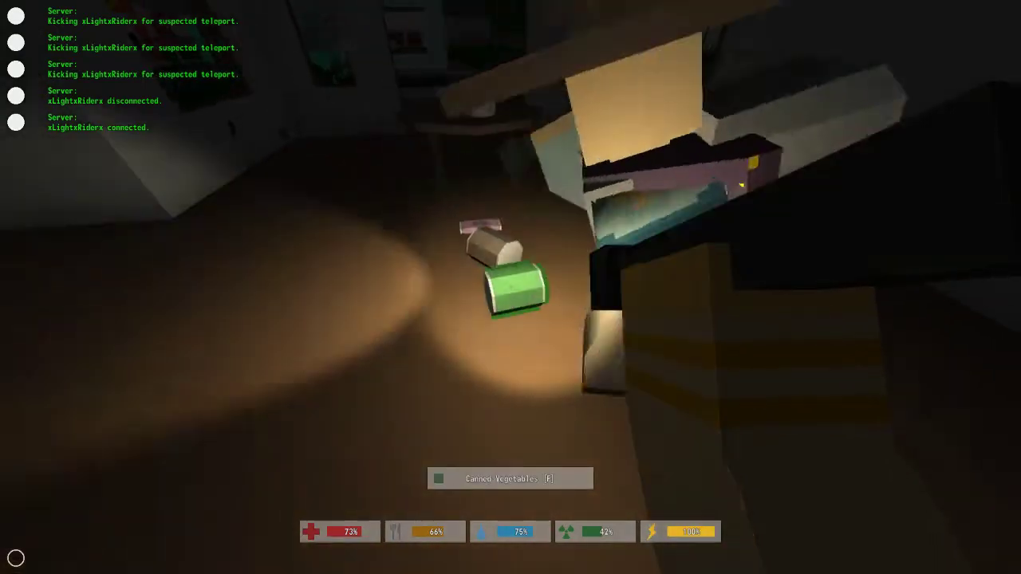
Pick up the Canned Vegetables from the floor and equip them.
{"action": "key", "text": "f"}
{"action": "key", "text": "f"}
{"action": "key", "text": "f"}
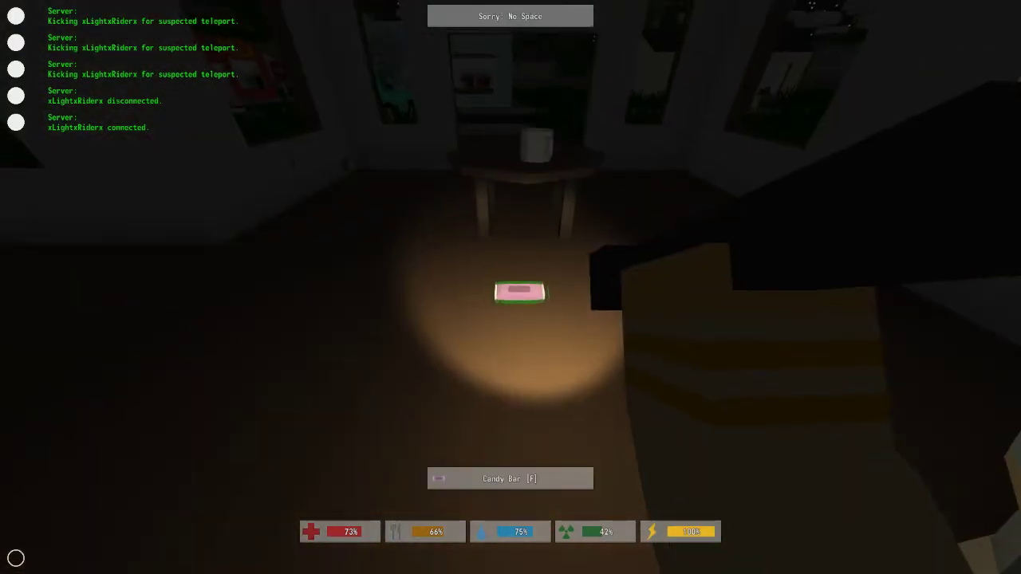
{"action": "key", "text": "g"}
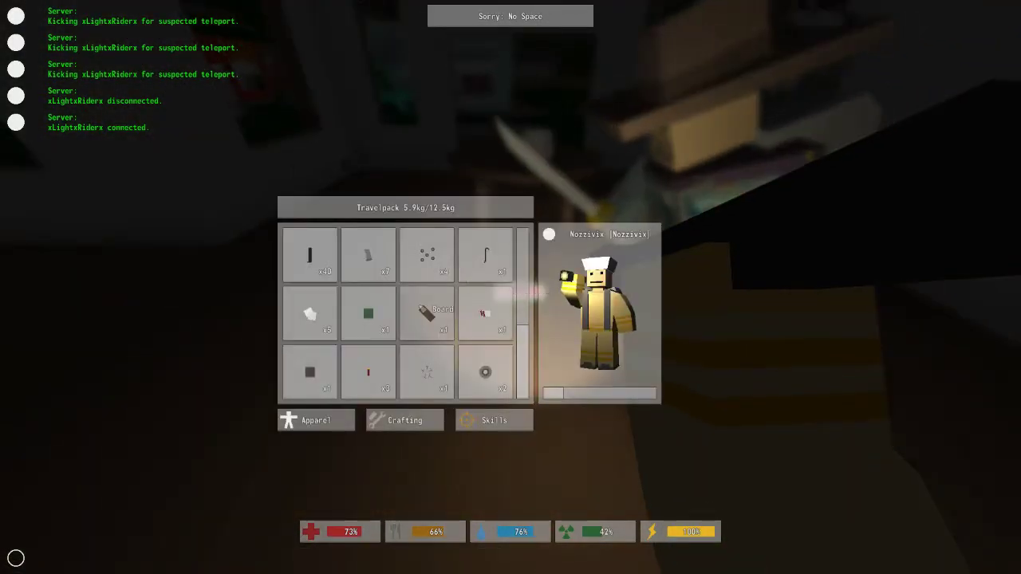
{"action": "left_click", "coordinate": [368, 312]}
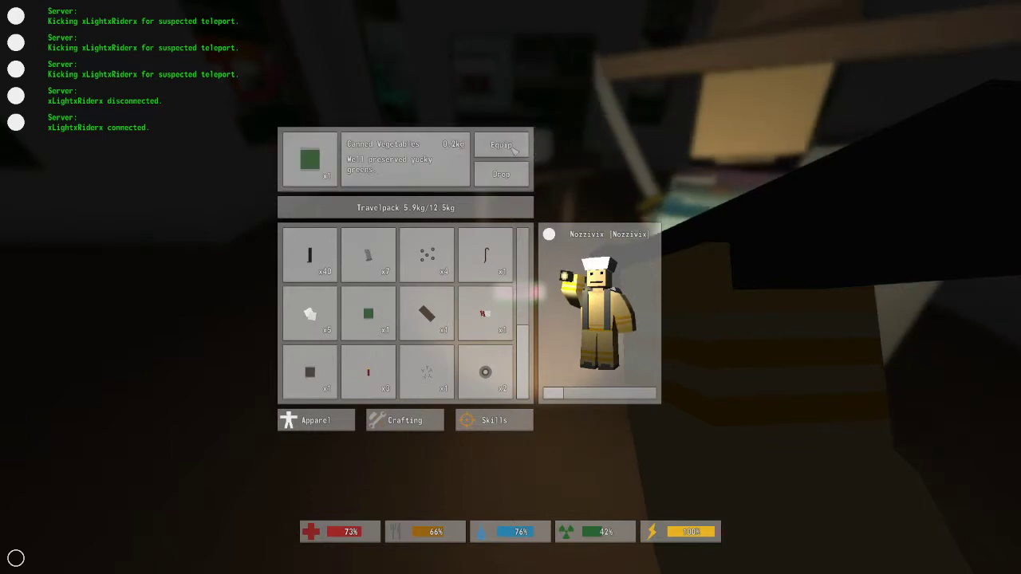
{"action": "left_click", "coordinate": [511, 144]}
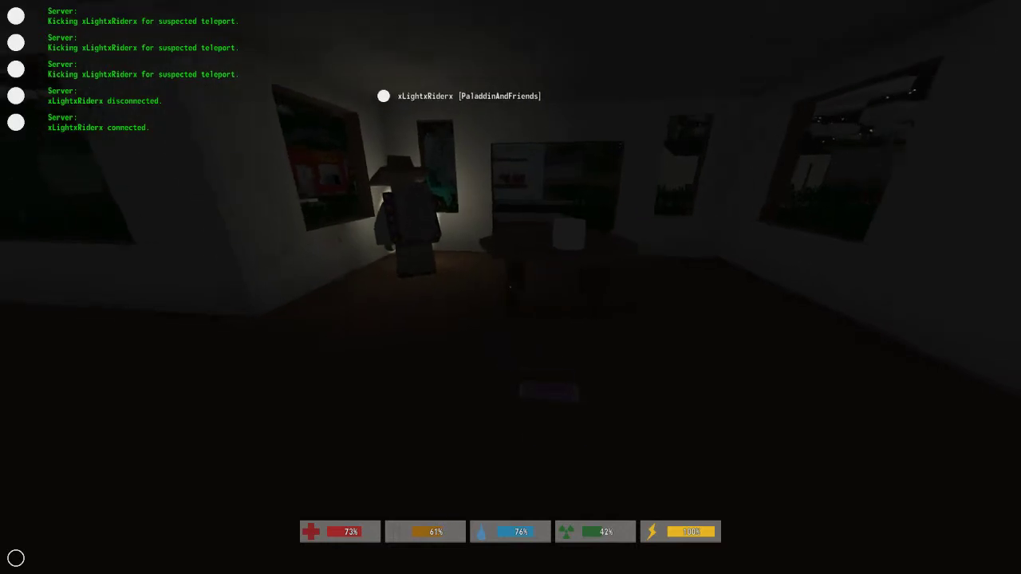
Pick up the Candy Bar from the floor and equip it, then close the pack.
{"action": "key", "text": "f"}
{"action": "key", "text": "g"}
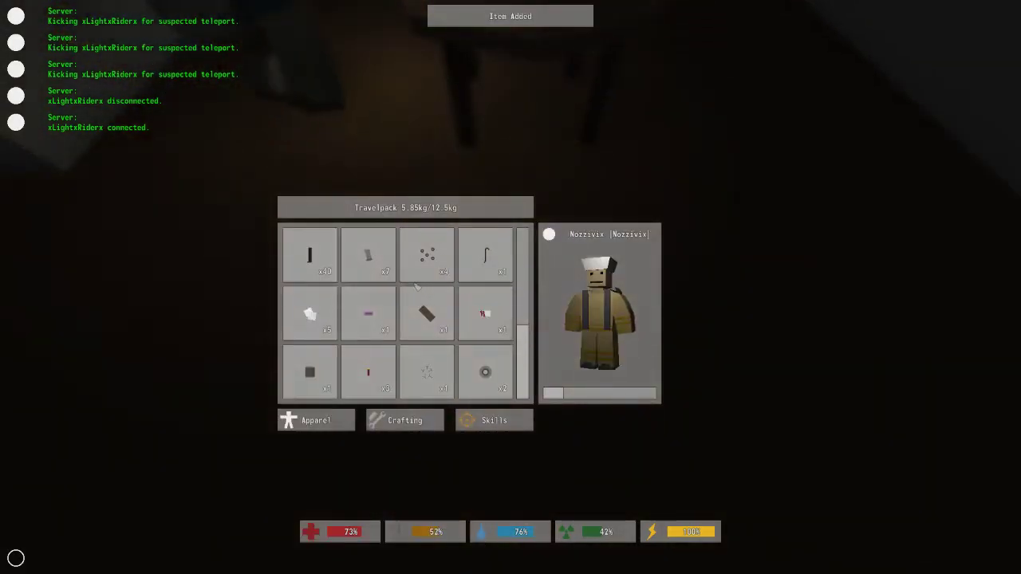
{"action": "left_click", "coordinate": [368, 312]}
{"action": "left_click", "coordinate": [496, 151]}
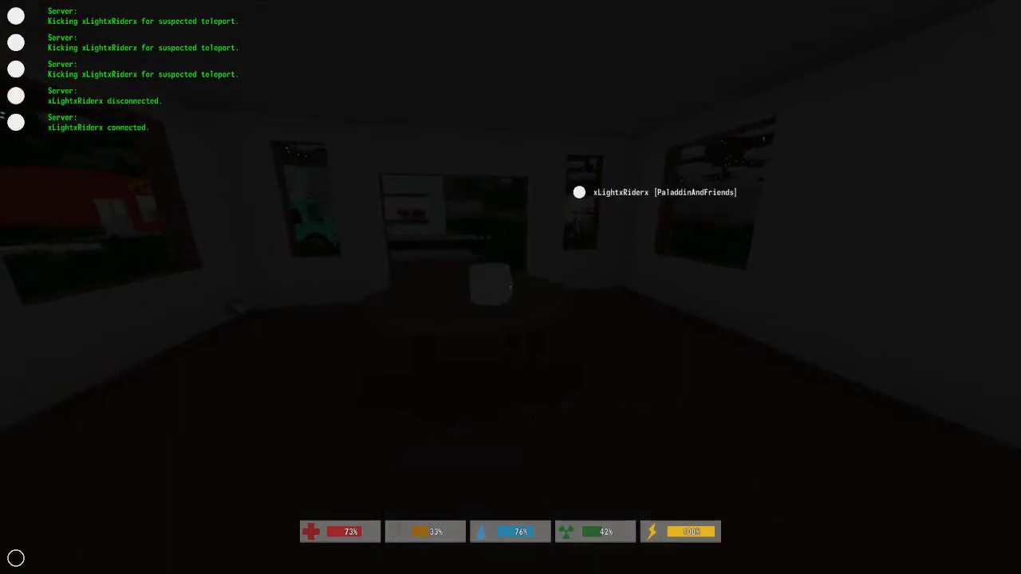
{"action": "key", "text": "g"}
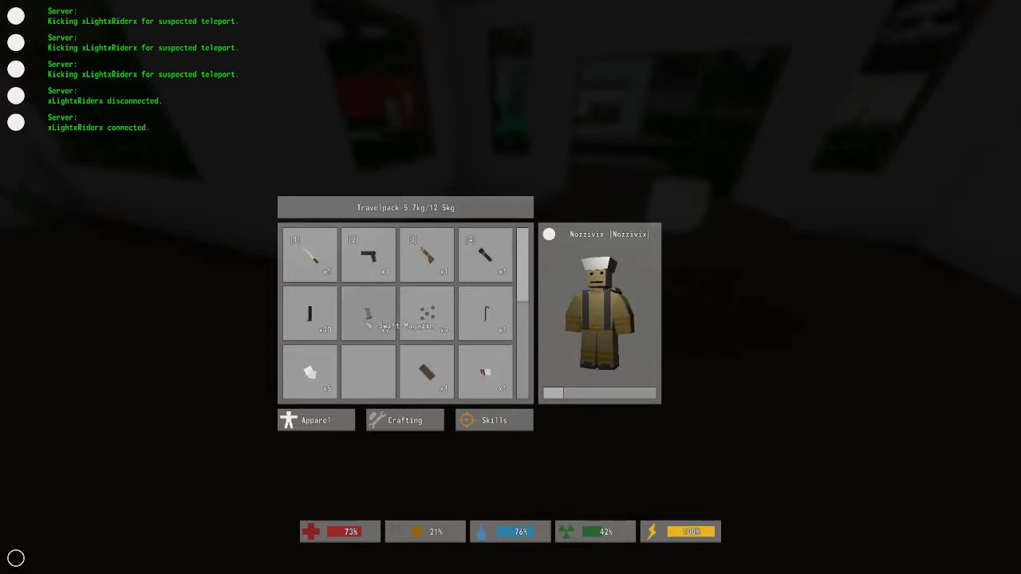
{"action": "key", "text": "Tab"}
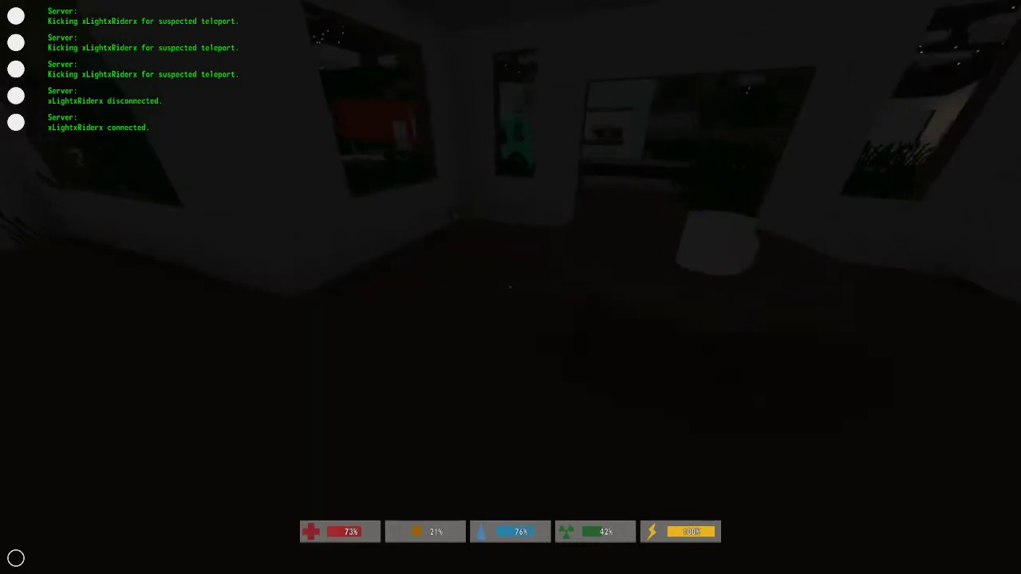
Walk out along the night street past the teammate into the next house's table room.
{"action": "key", "text": "w"}
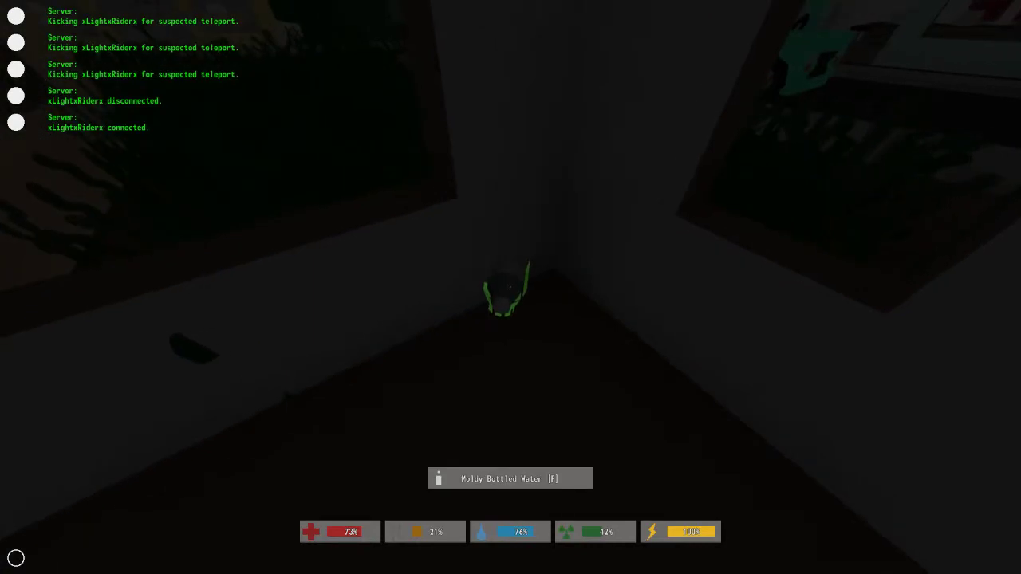
{"action": "key", "text": "w"}
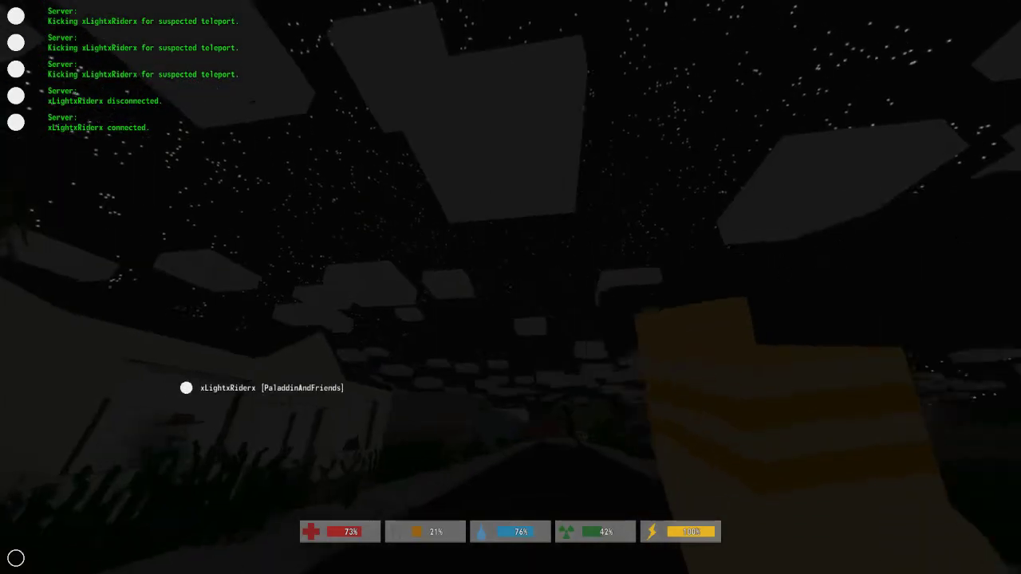
{"action": "key", "text": "w"}
{"action": "key", "text": "w"}
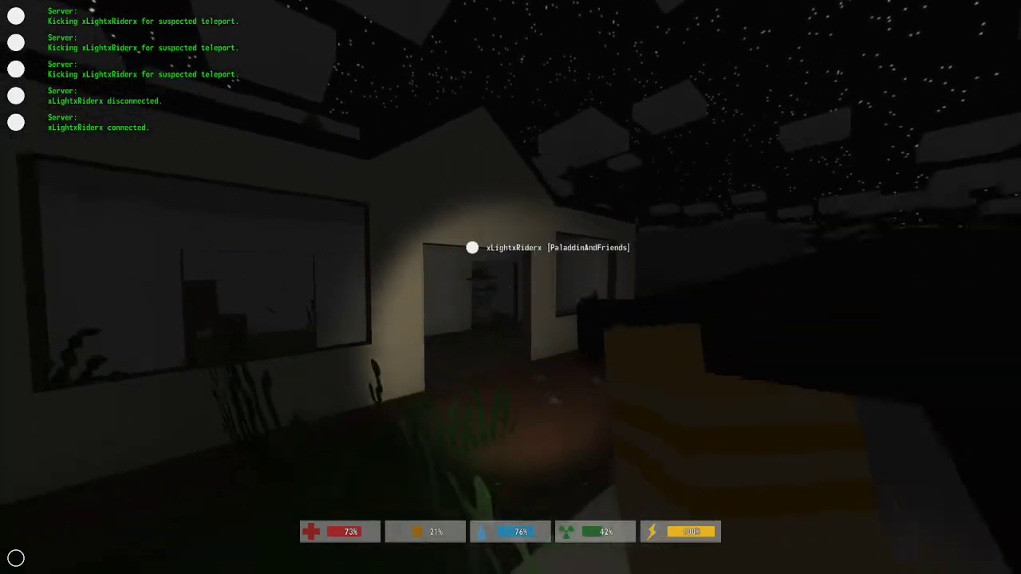
{"action": "key", "text": "w"}
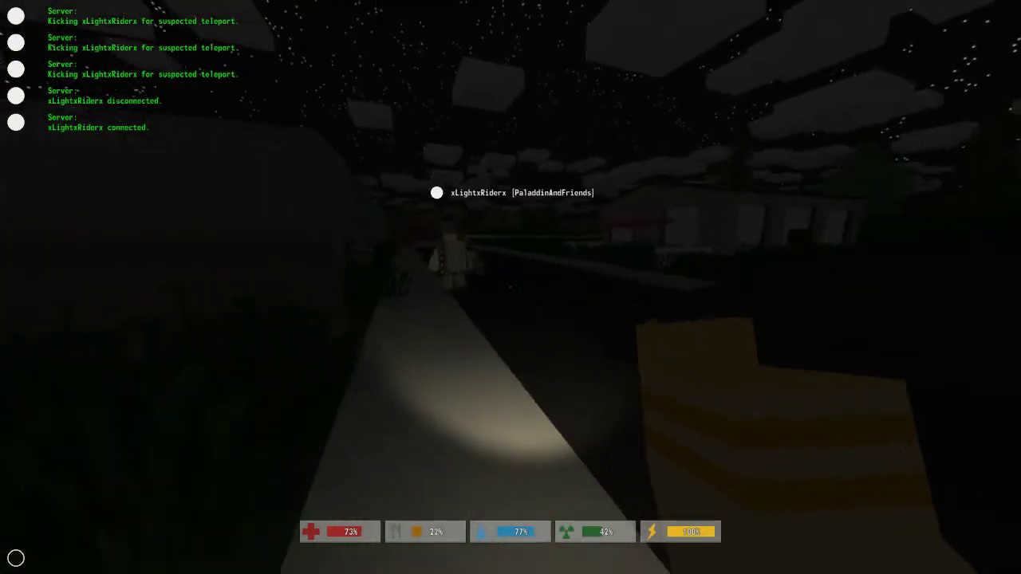
{"action": "key", "text": "w"}
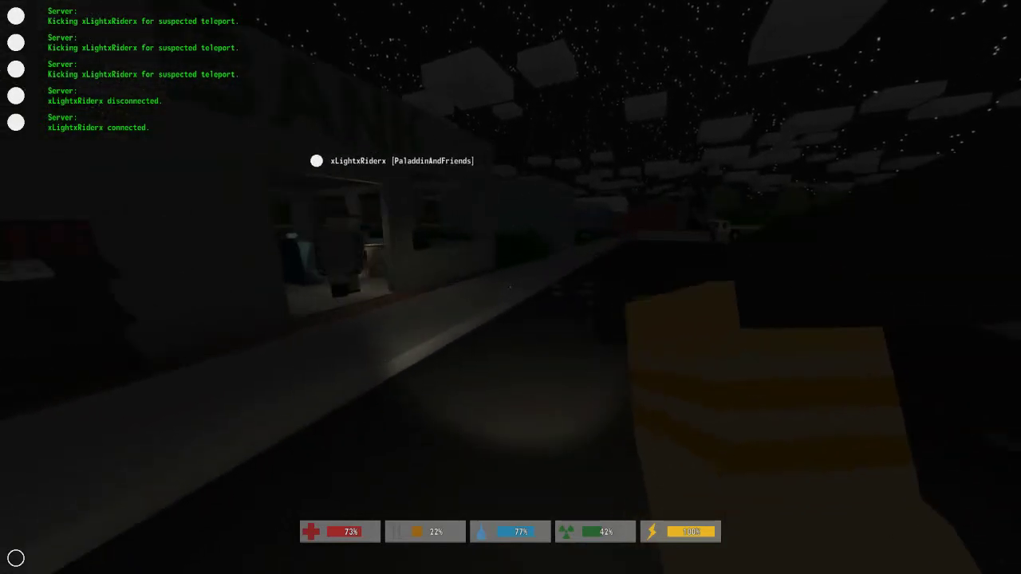
{"action": "key", "text": "w"}
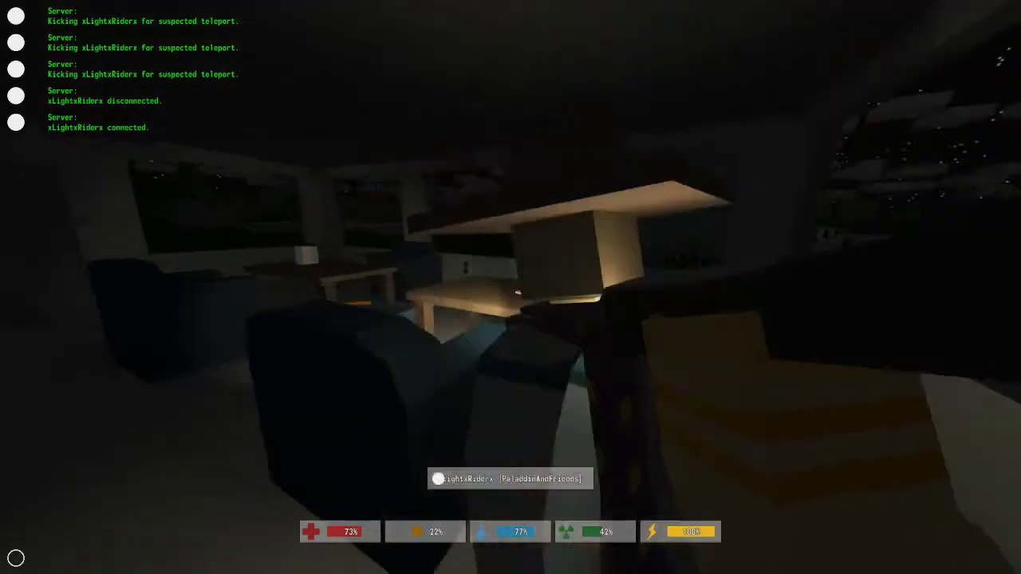
Equip the Orange Glowstick from the table, then pick up the Magick Cloak at the counter.
{"action": "key", "text": "w"}
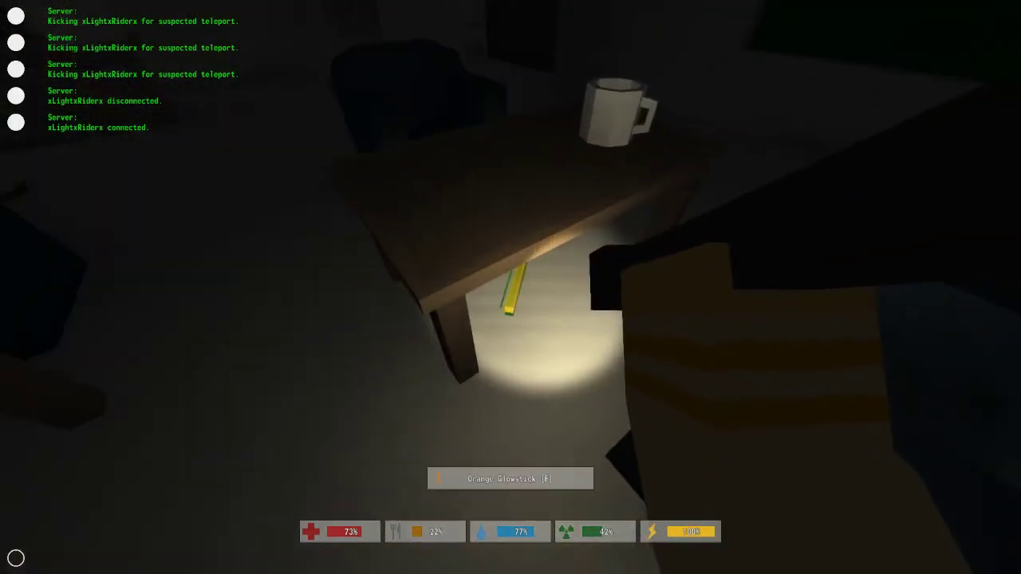
{"action": "key", "text": "Tab"}
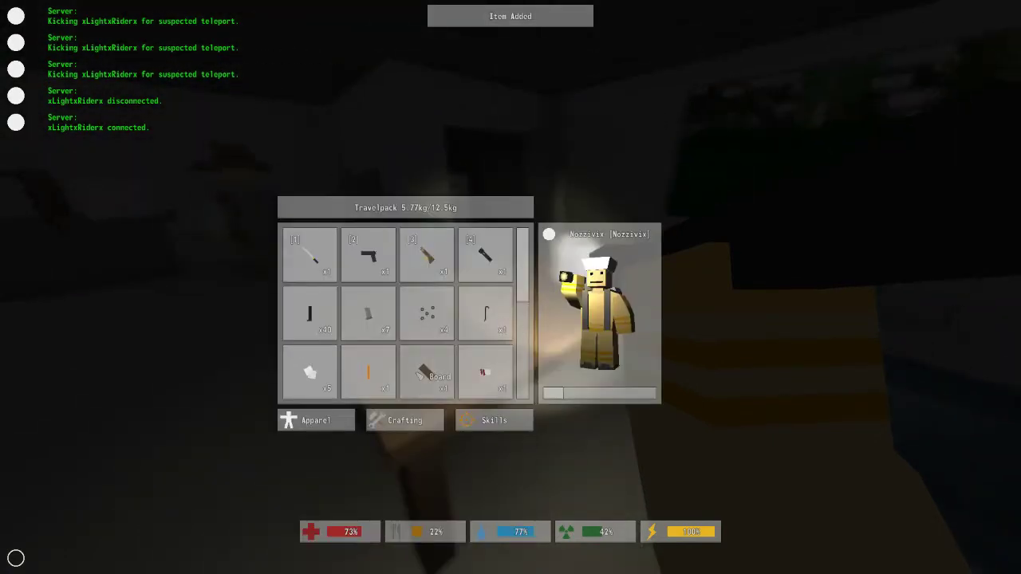
{"action": "left_click", "coordinate": [499, 147]}
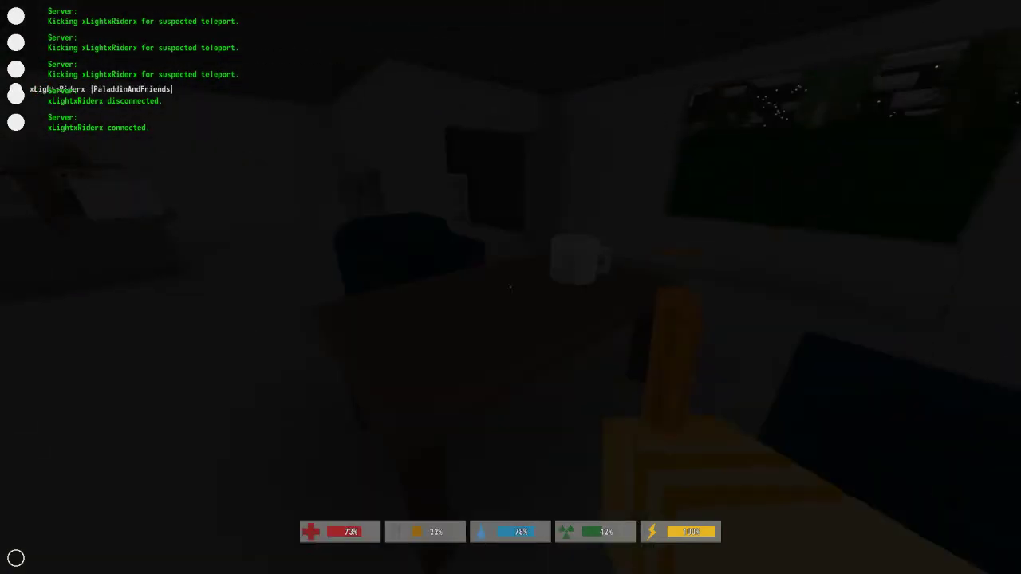
{"action": "key", "text": "w"}
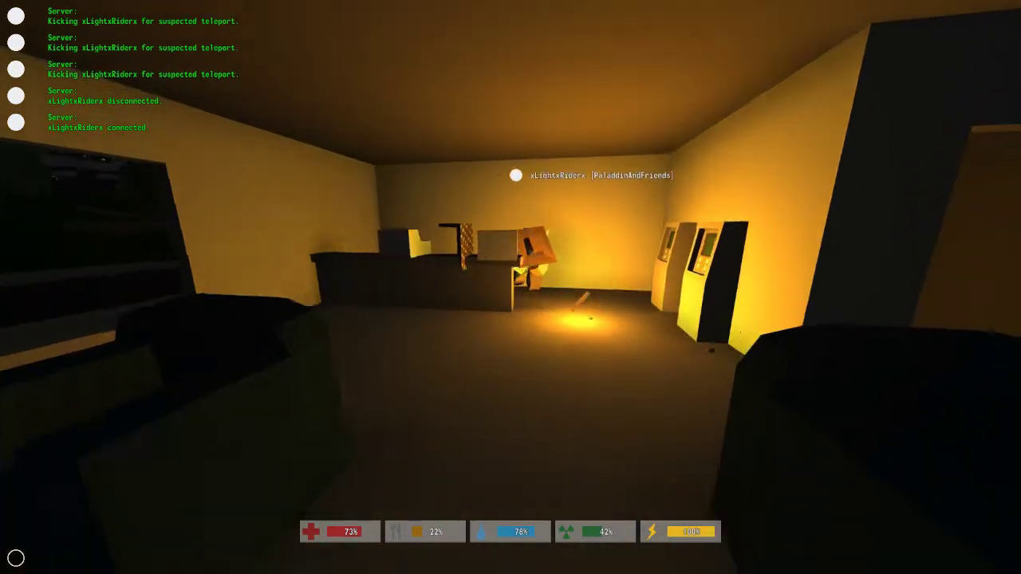
{"action": "key", "text": "f"}
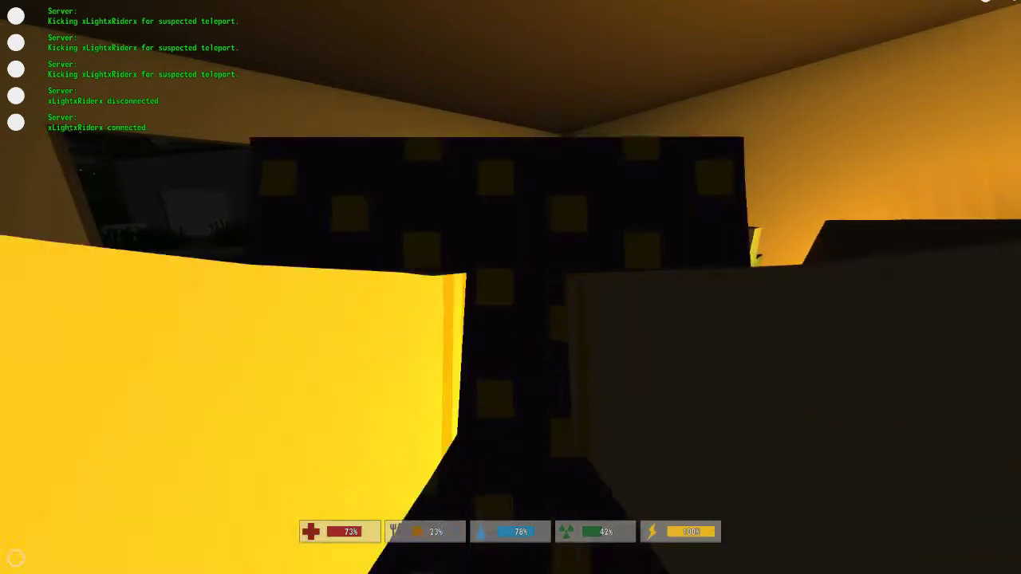
Throw the glowstick, smash the ATM keypad, and pick up the ammo from the floor.
{"action": "left_click", "coordinate": [511, 287]}
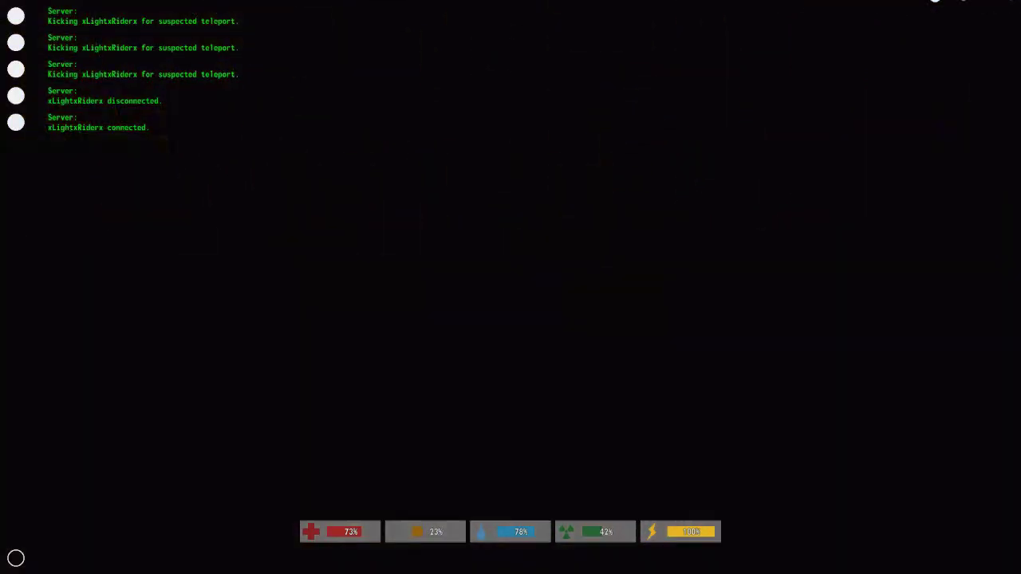
{"action": "key", "text": "w"}
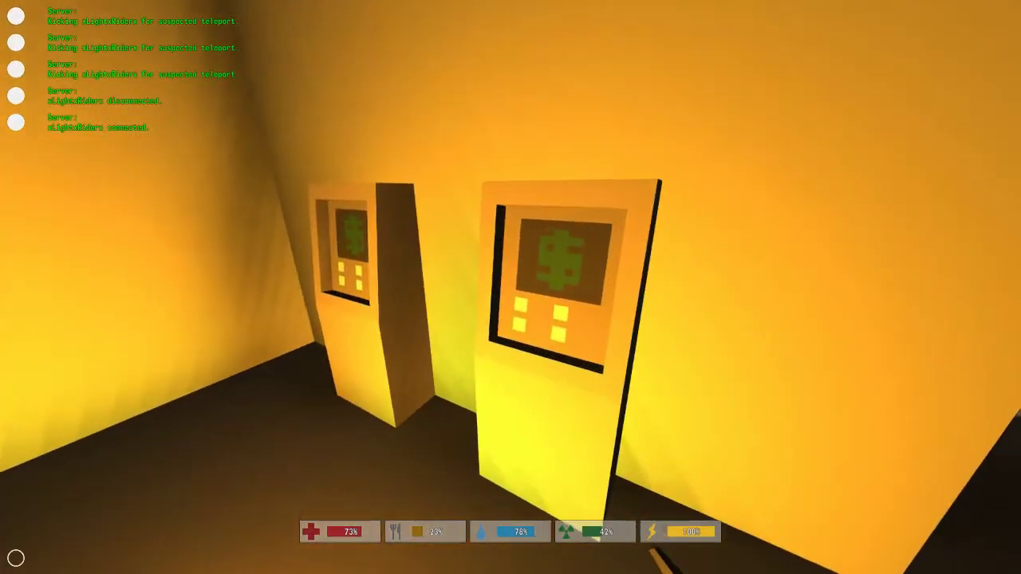
{"action": "left_click", "coordinate": [511, 288]}
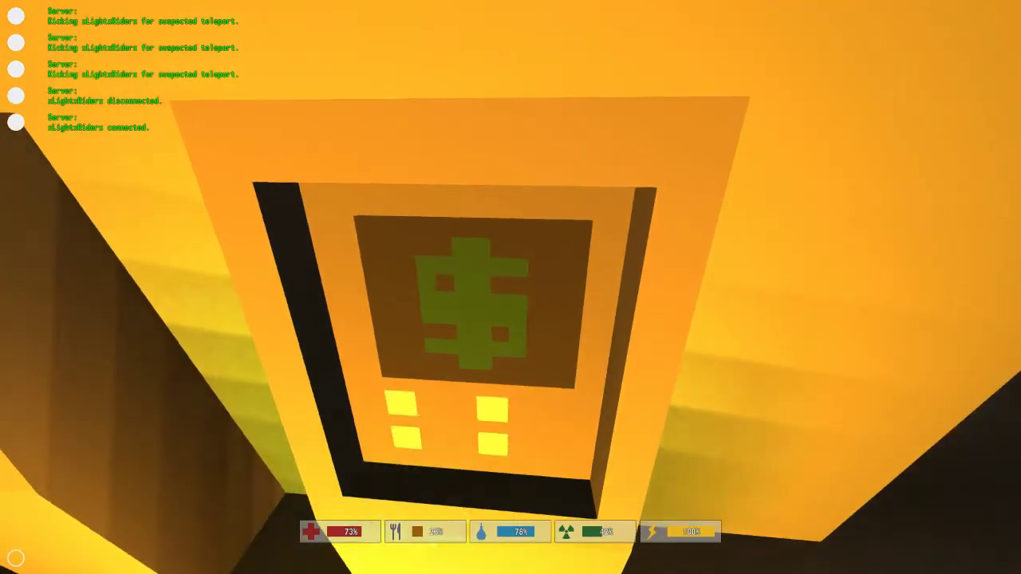
{"action": "left_click", "coordinate": [511, 288]}
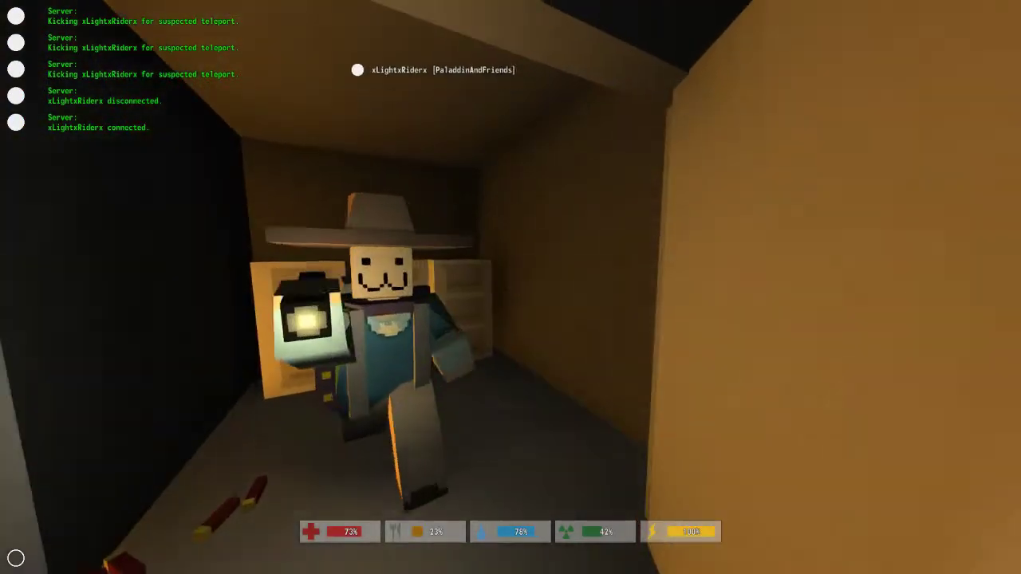
{"action": "key", "text": "f"}
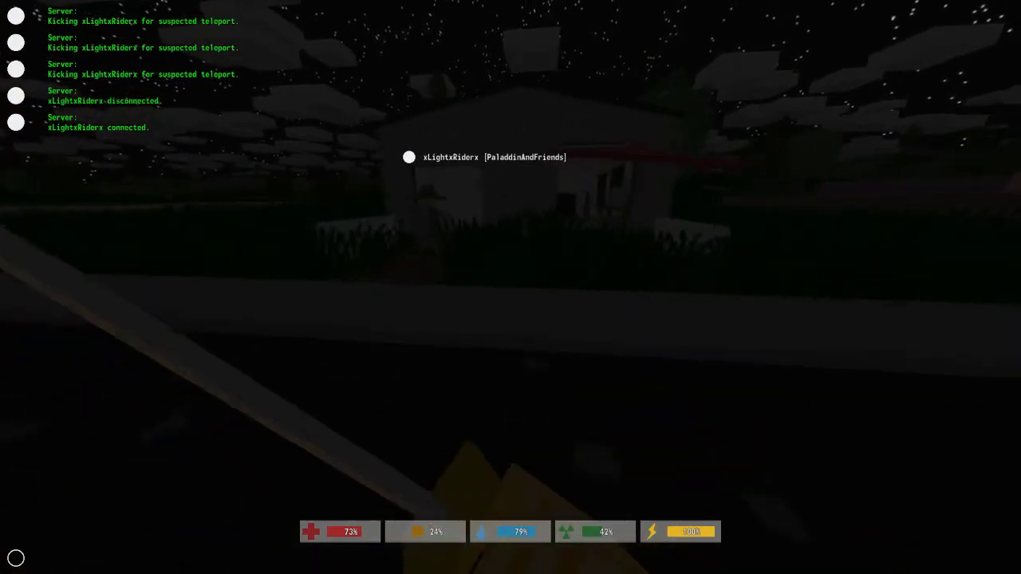
Shoot the zombie dead with the pistol, reload it, and move on through the house.
{"action": "key", "text": "2"}
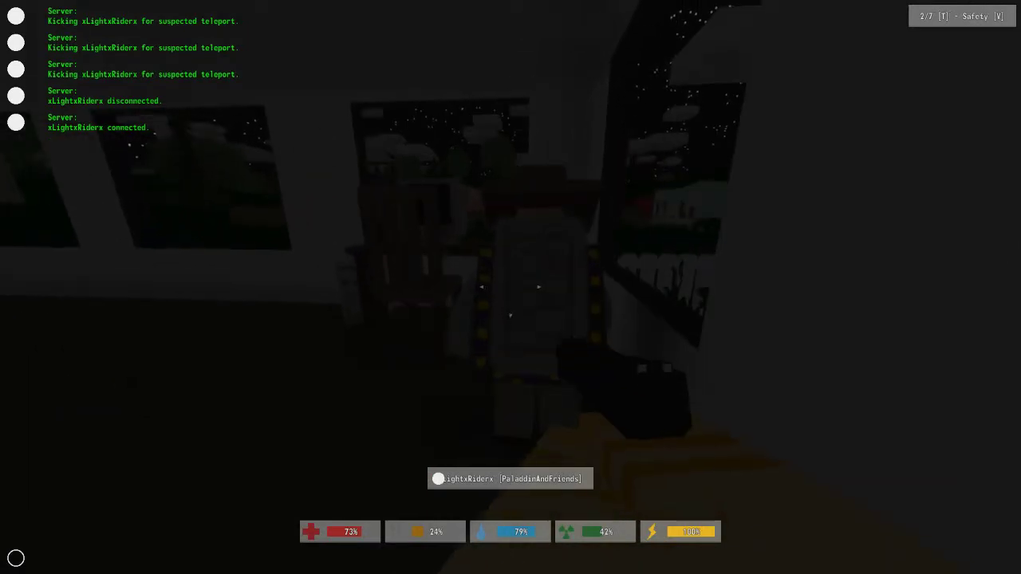
{"action": "key", "text": "2"}
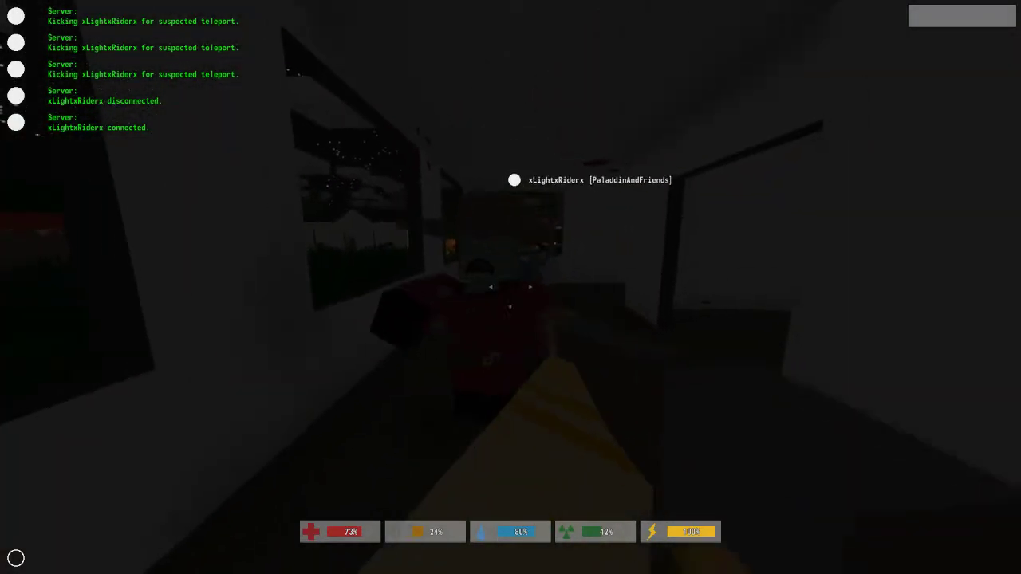
{"action": "left_click", "coordinate": [510, 287]}
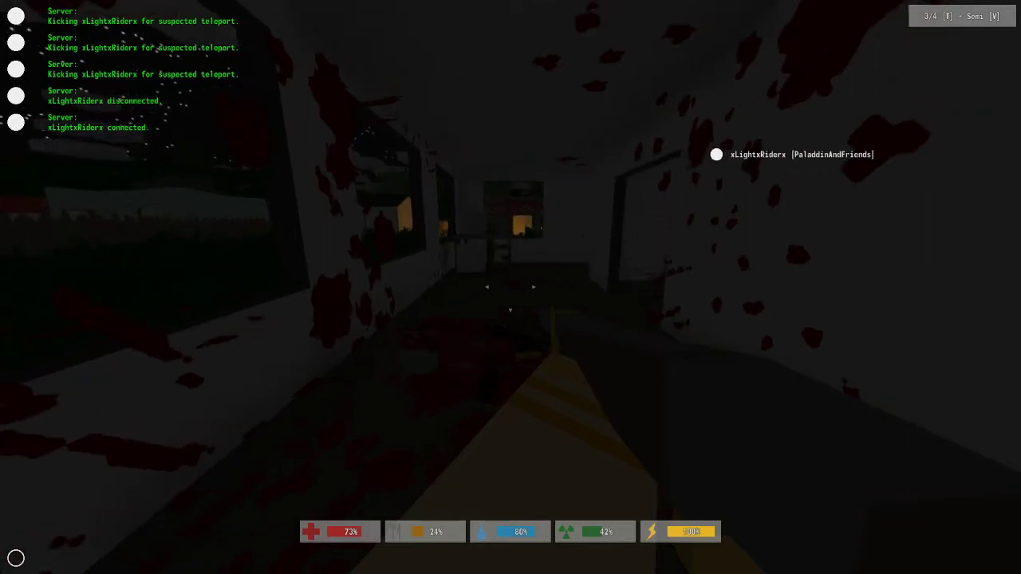
{"action": "key", "text": "r"}
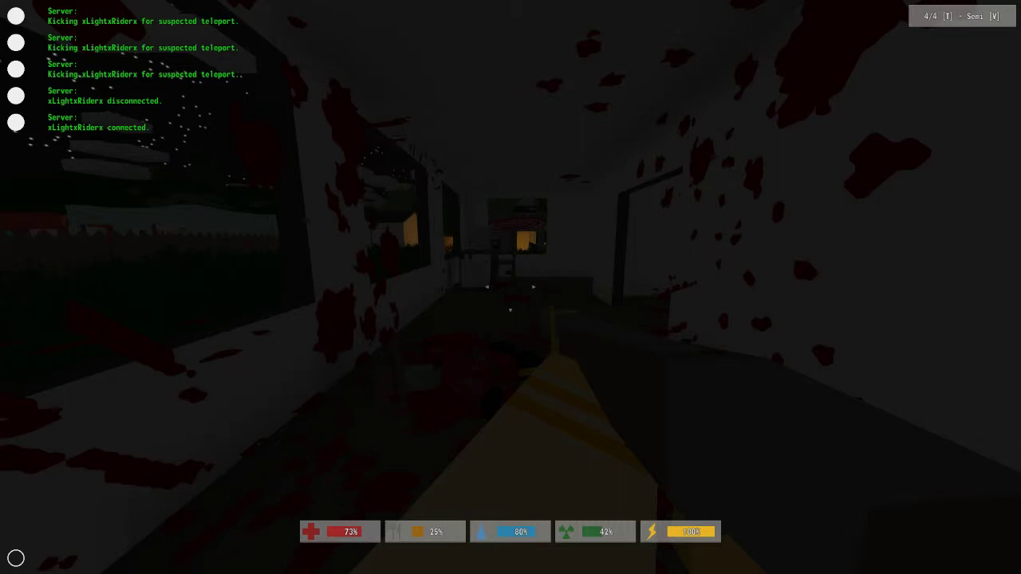
{"action": "key", "text": "w"}
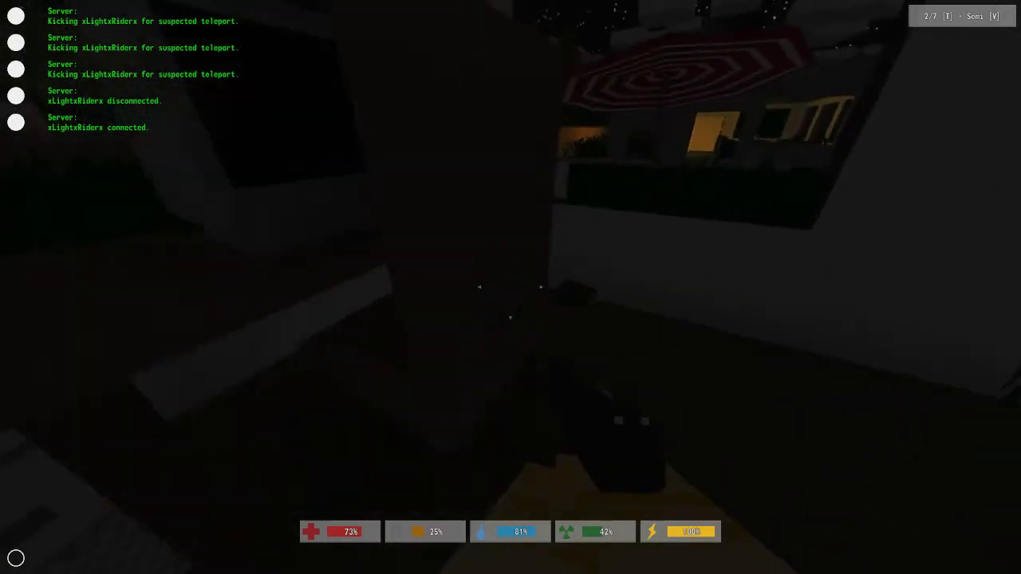
Pick up the nearby item and the red floor item, then step out into the yard.
{"action": "key", "text": "f"}
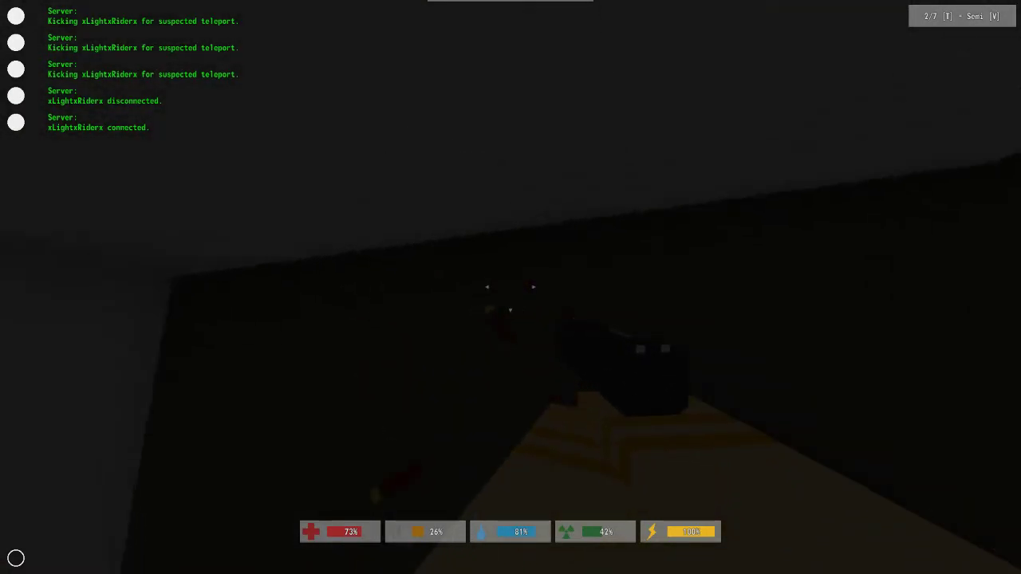
{"action": "key", "text": "f"}
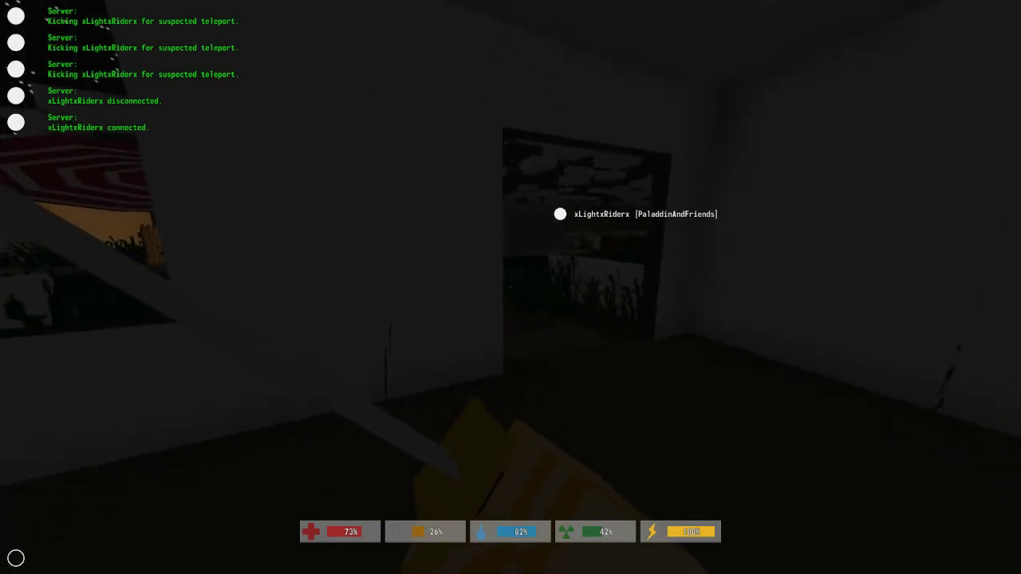
{"action": "key", "text": "w"}
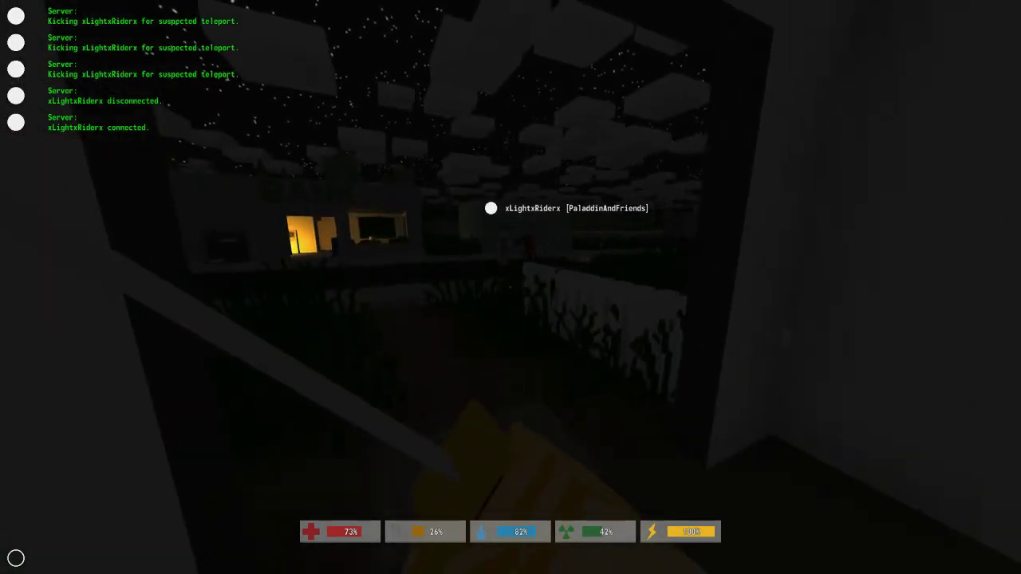
{"action": "key", "text": "w"}
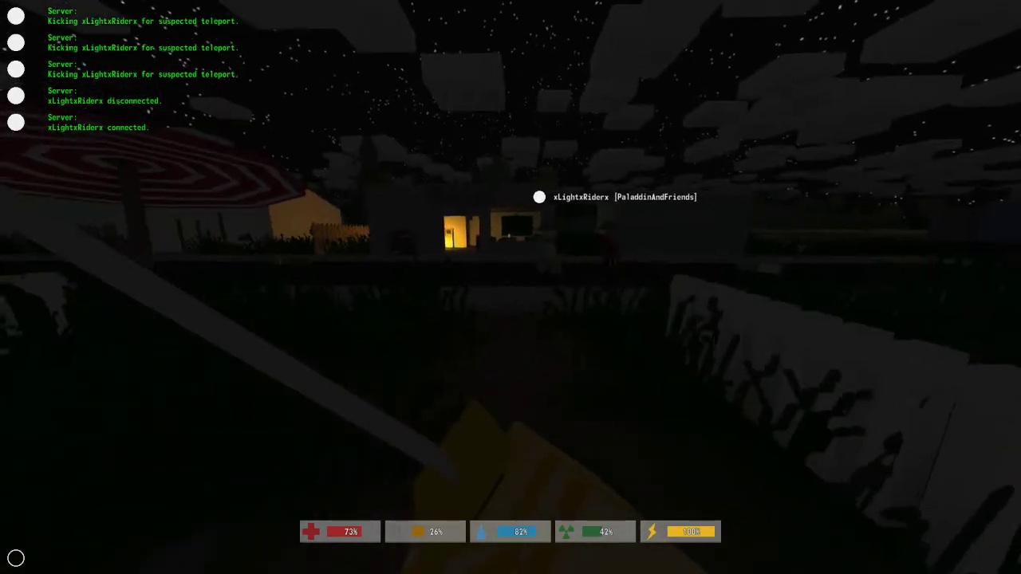
Fire the pistol's last rounds at the zombie near the lit building, then stop aiming.
{"action": "key", "text": "2"}
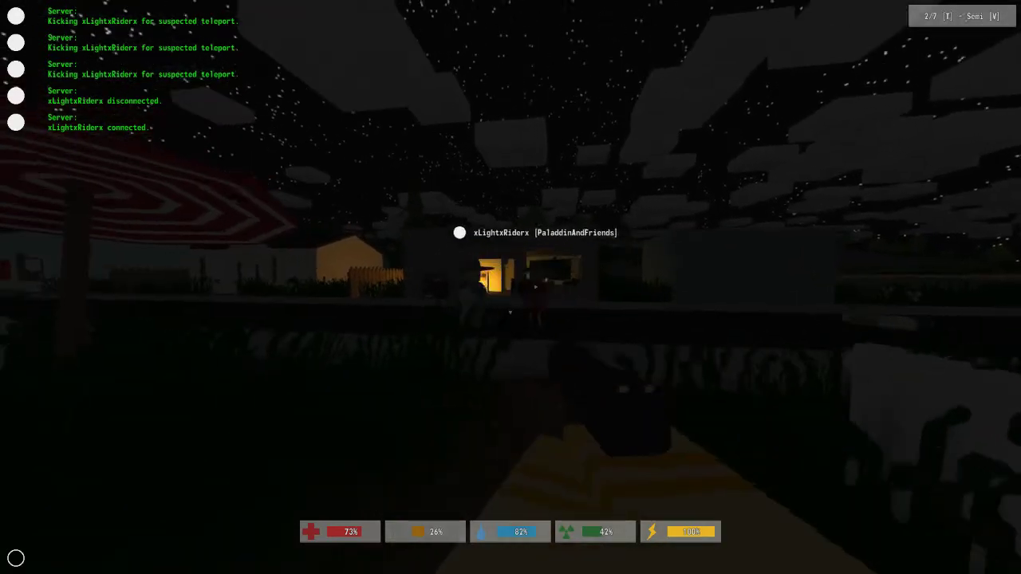
{"action": "left_click", "coordinate": [510, 287]}
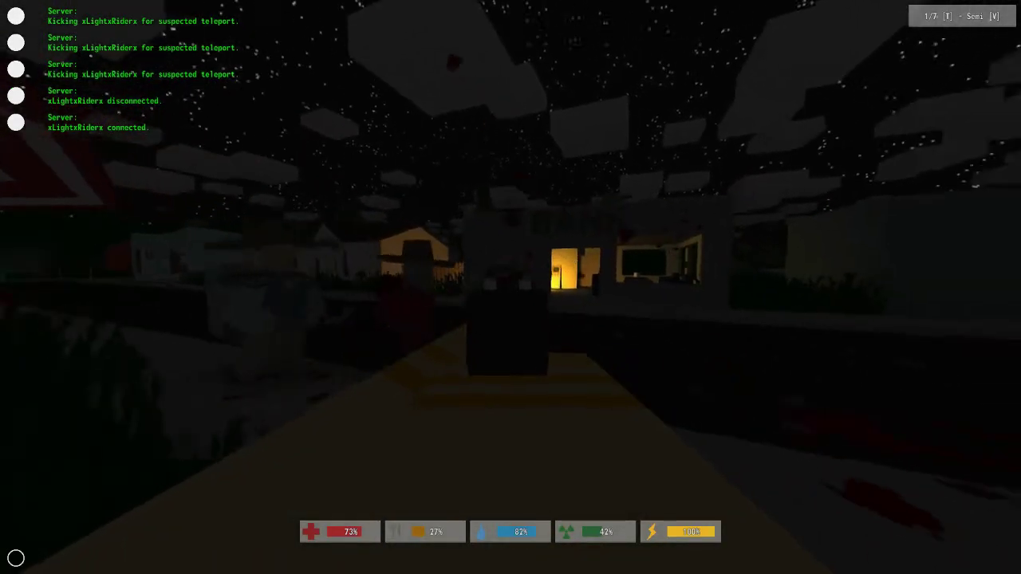
{"action": "left_click", "coordinate": [511, 287]}
{"action": "right_click", "coordinate": [511, 287]}
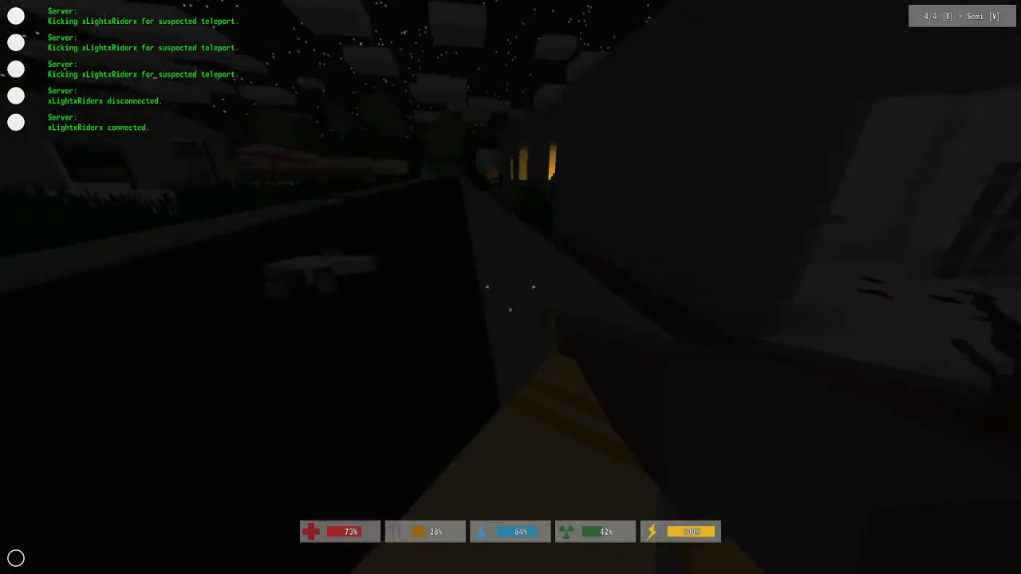
Reload the pistol to full, switch on the flashlight, and open the inventory.
{"action": "key", "text": "r"}
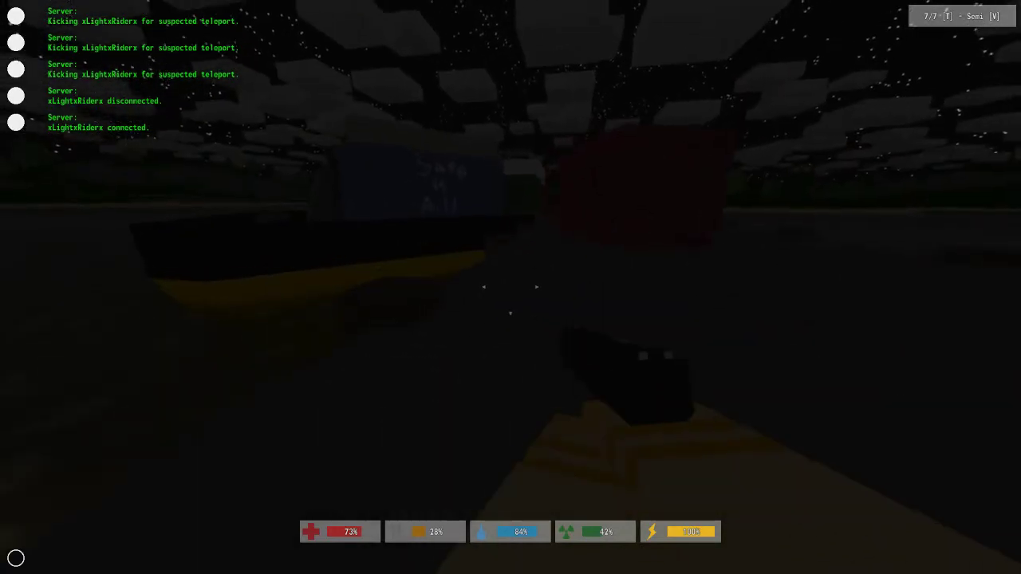
{"action": "key", "text": "t"}
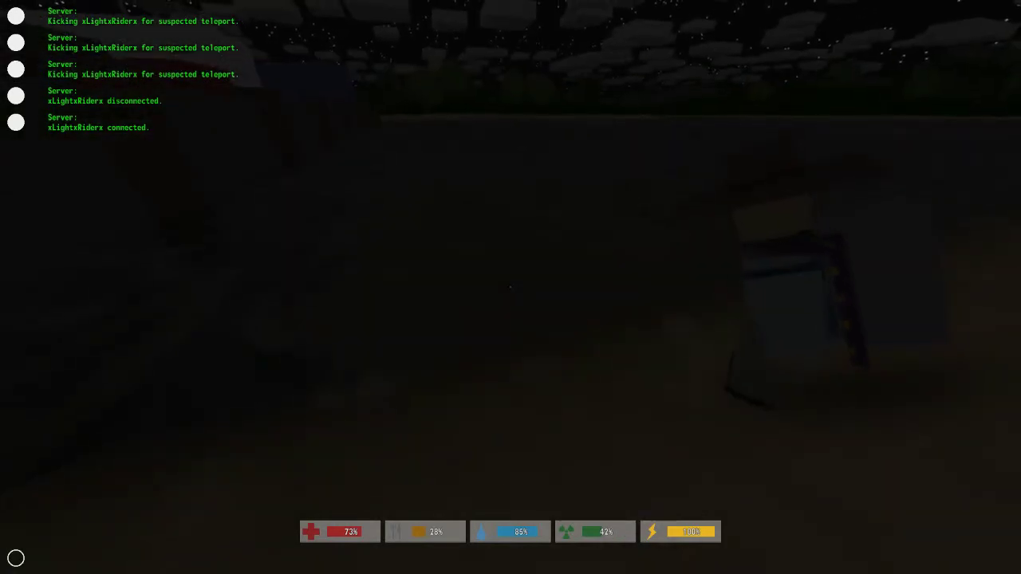
{"action": "key", "text": "g"}
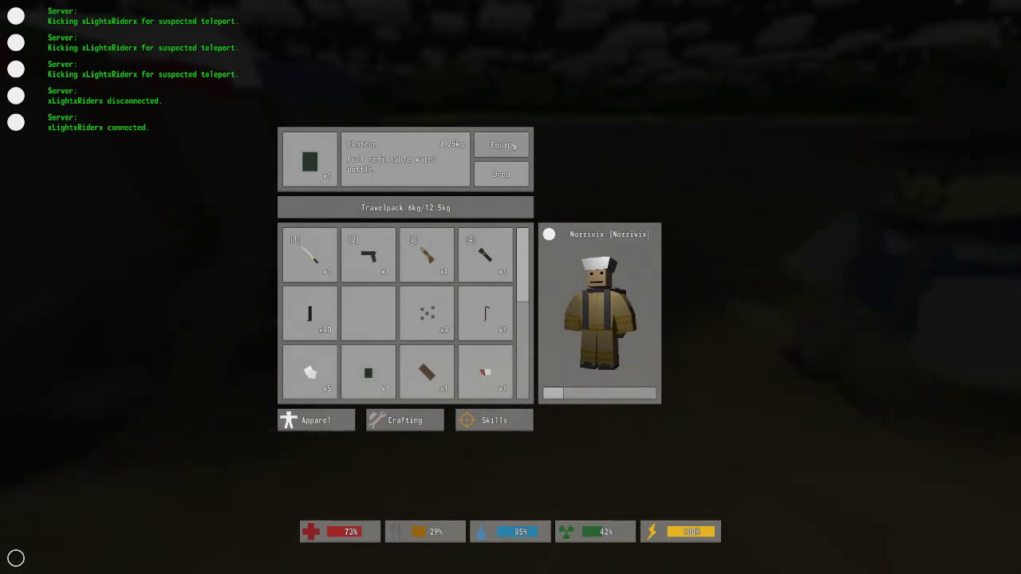
Equip the full canteen and drink from it, then re-equip it to refill at the lakeside.
{"action": "left_click", "coordinate": [514, 146]}
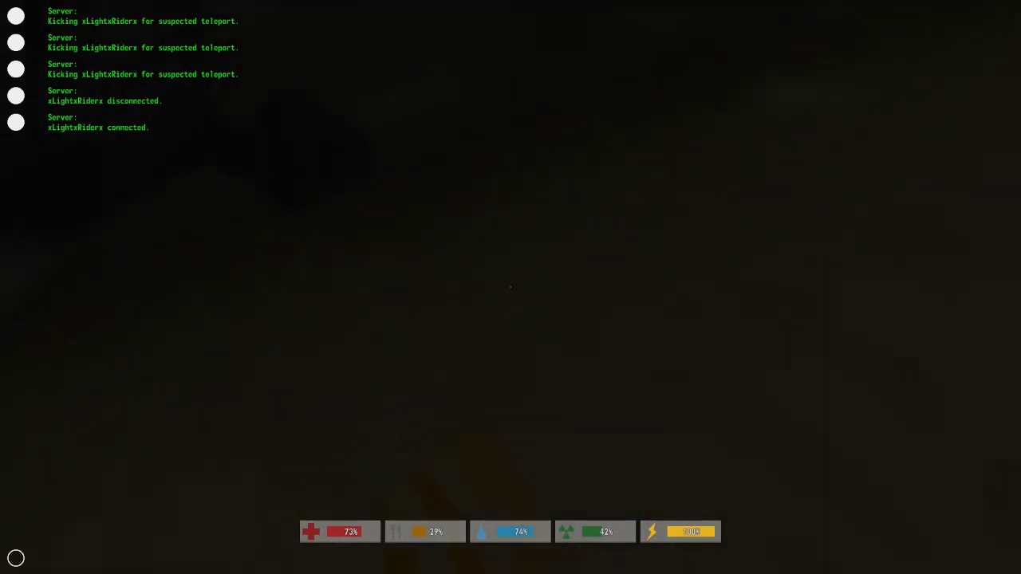
{"action": "key", "text": "Tab"}
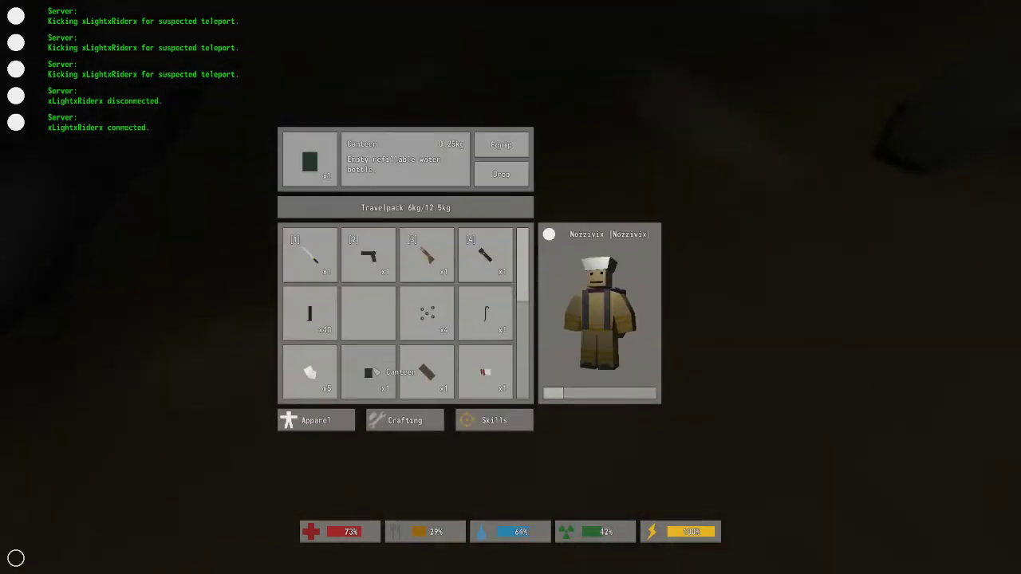
{"action": "left_click", "coordinate": [368, 372]}
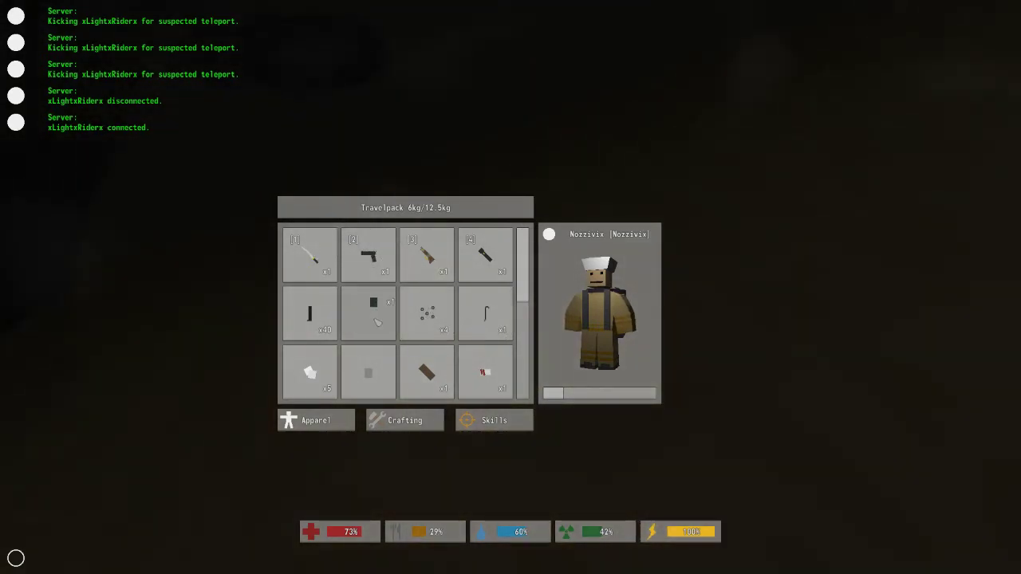
{"action": "key", "text": "g"}
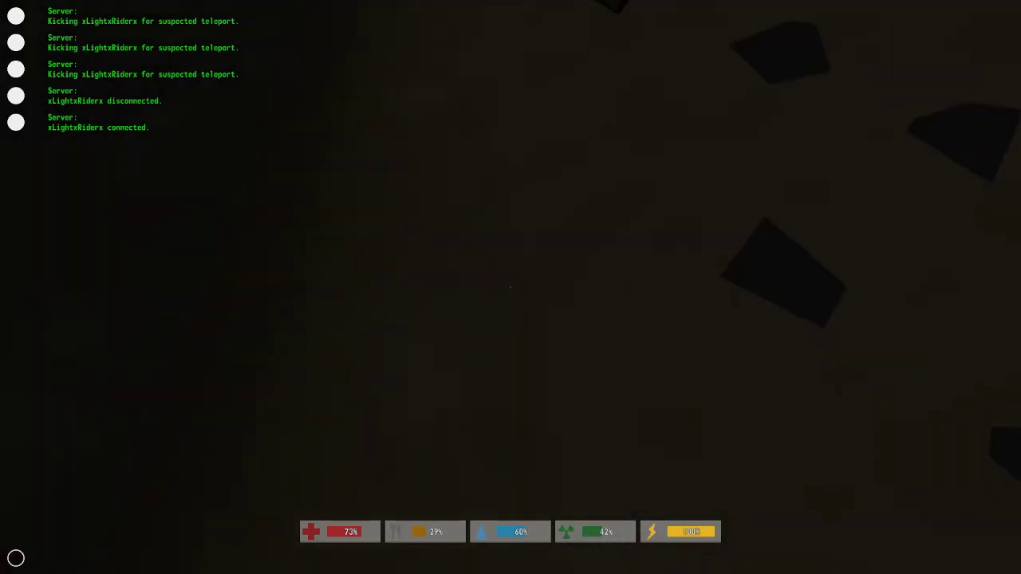
{"action": "key", "text": "g"}
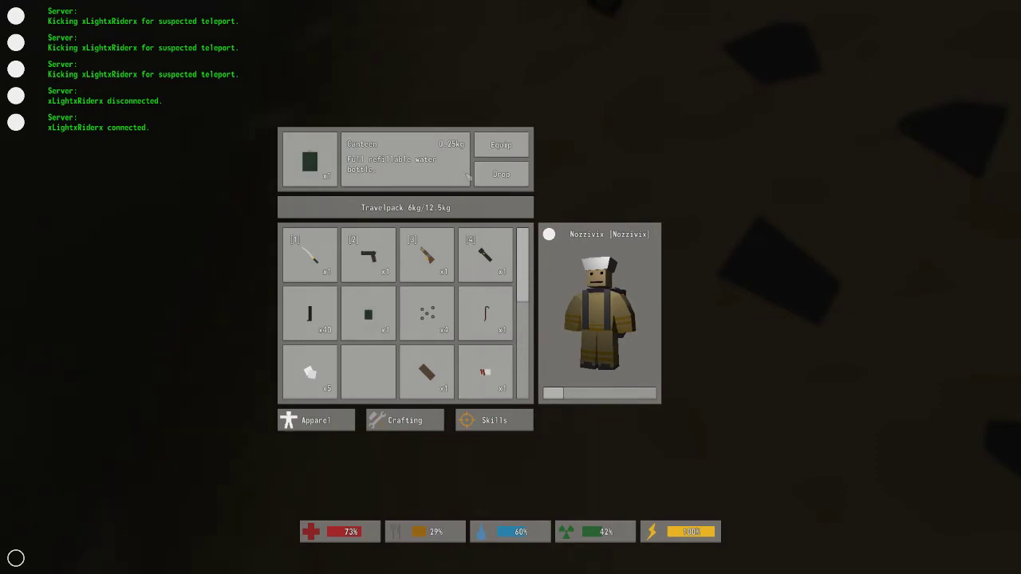
{"action": "left_click", "coordinate": [500, 146]}
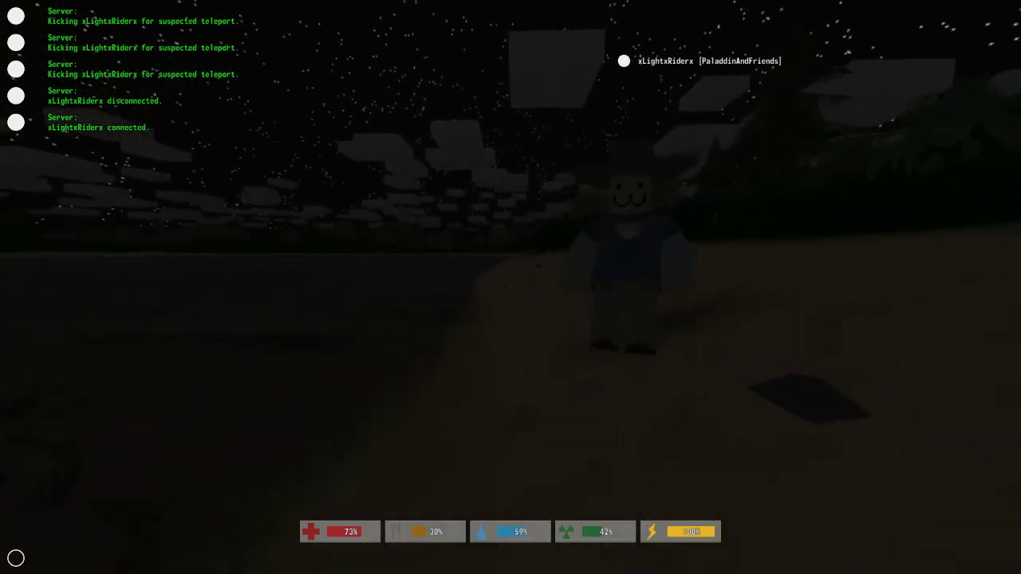
{"action": "key", "text": "Tab"}
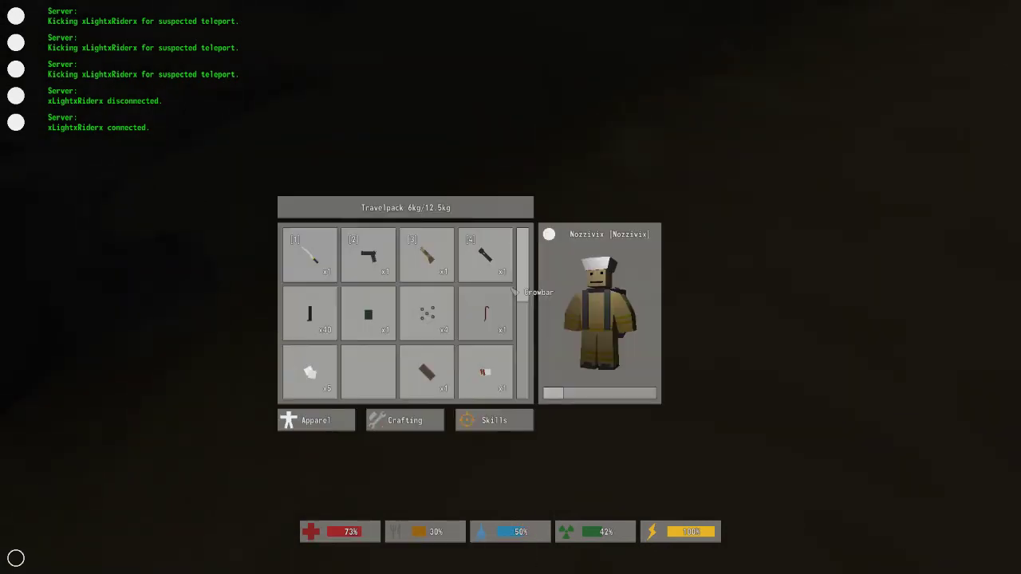